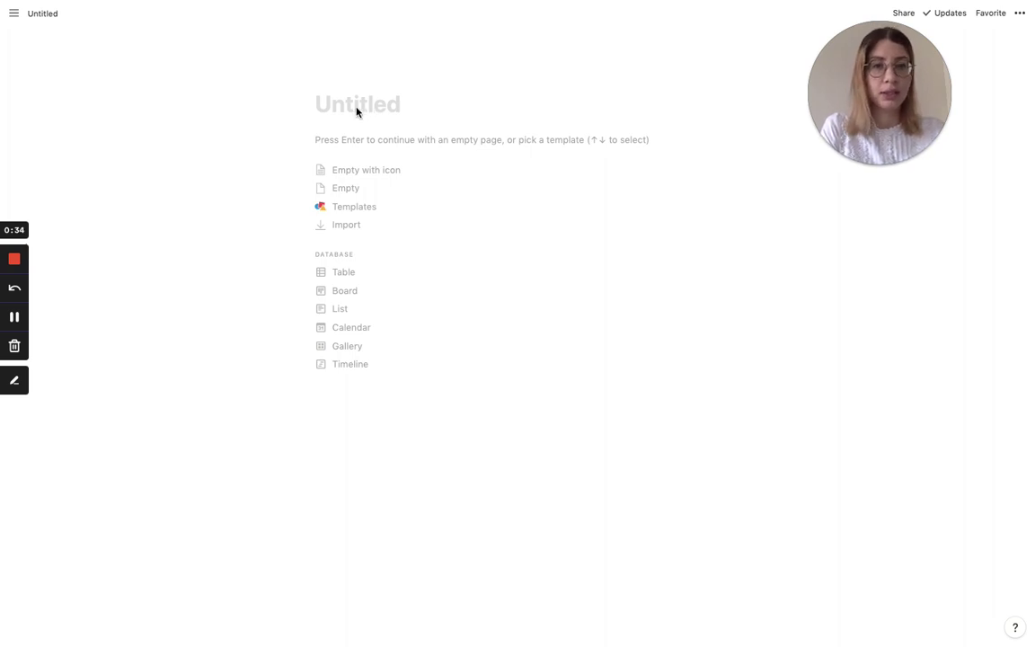
Step: Title the page "PARA system" and add an inline gallery database named "PARA" below the title
click(351, 110)
text(PARA system)
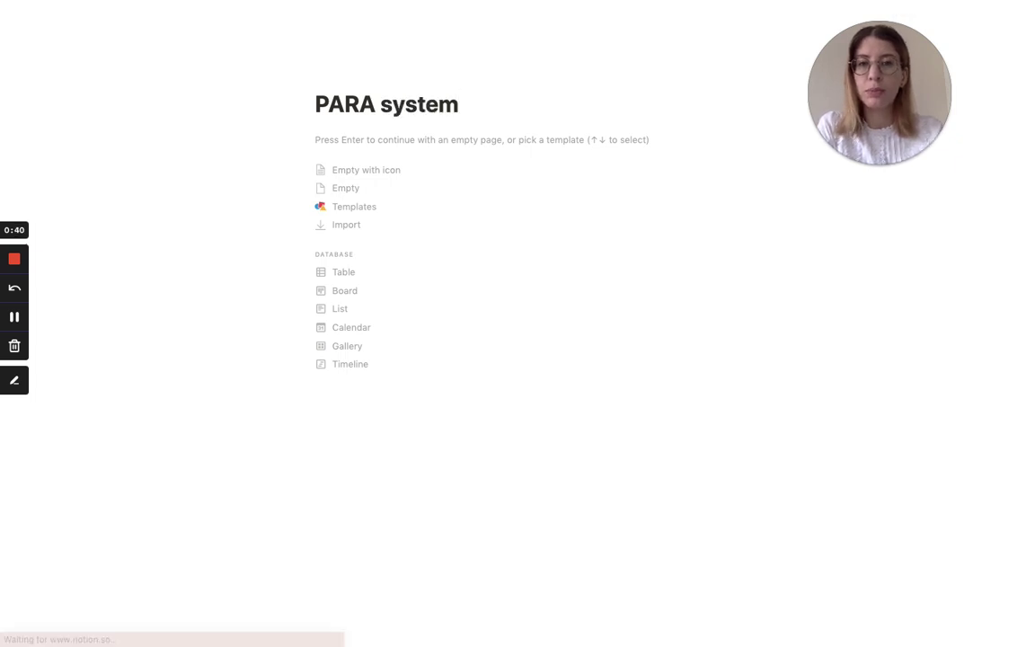
key(Return)
text(/gall)
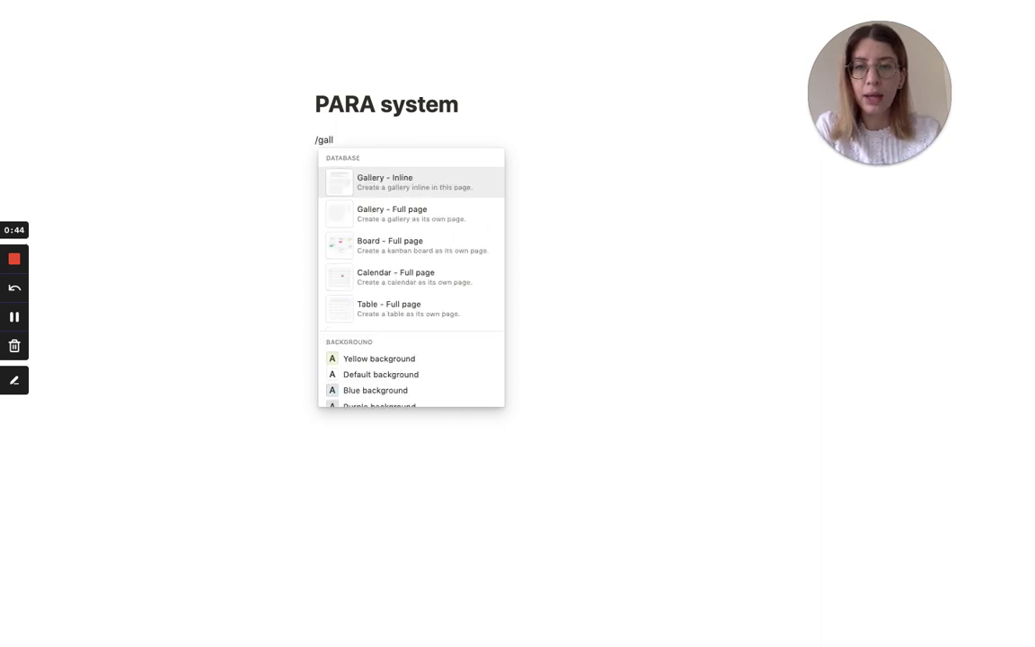
key(Return)
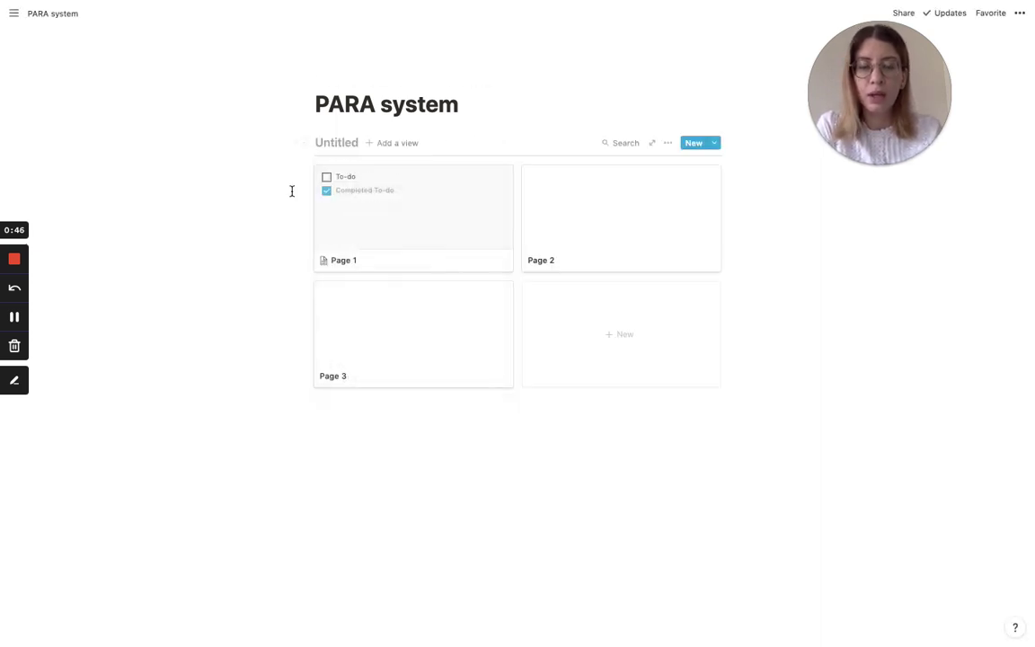
text(PARA)
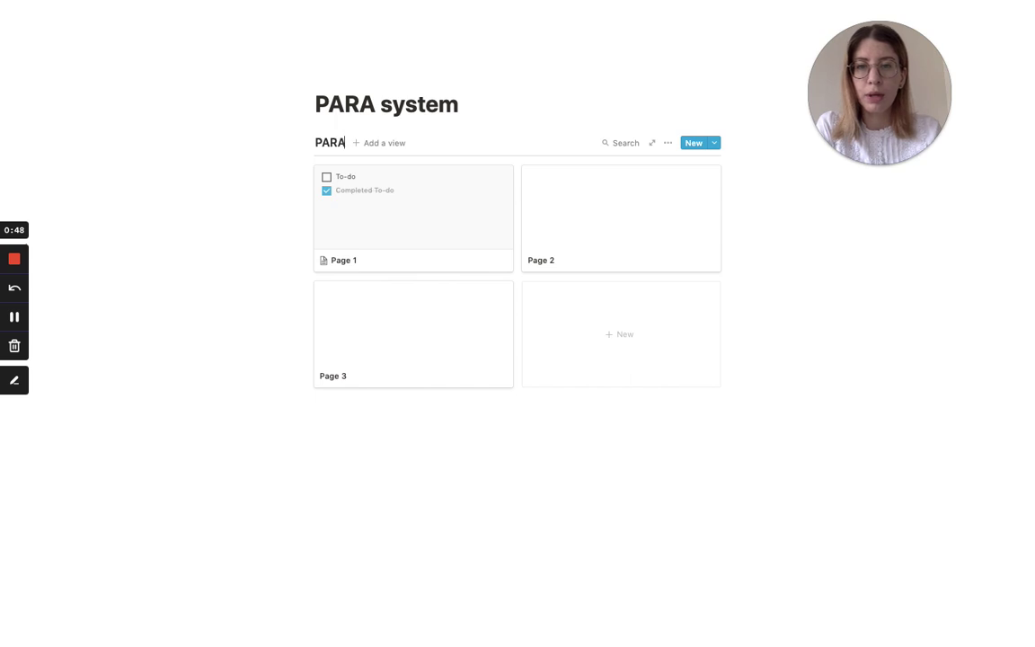
Step: Set the PARA system page to full width
click(1021, 14)
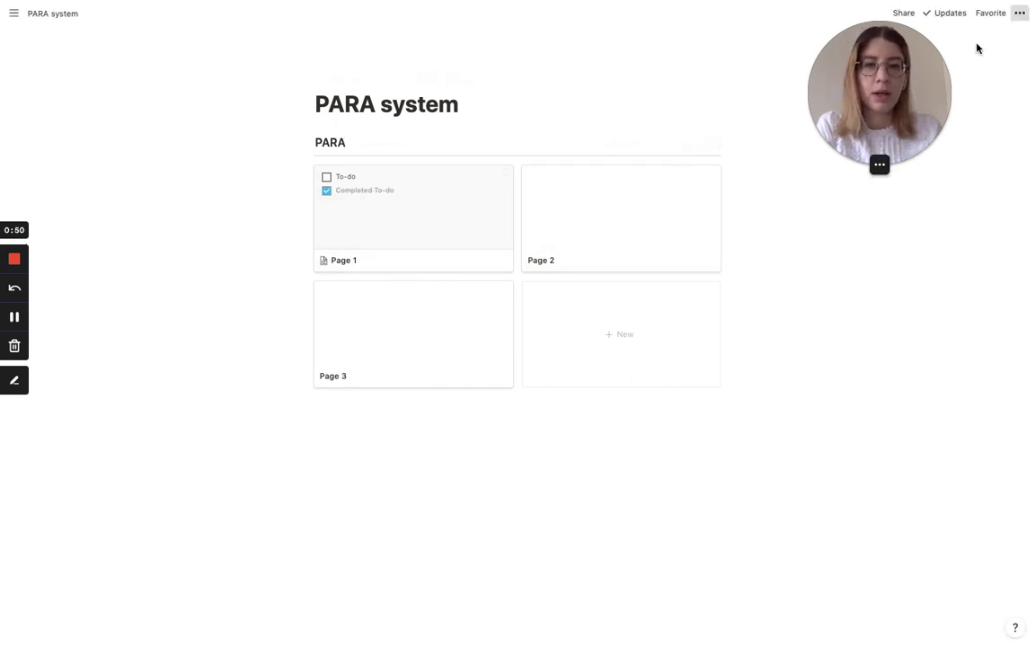
click(1010, 109)
click(582, 395)
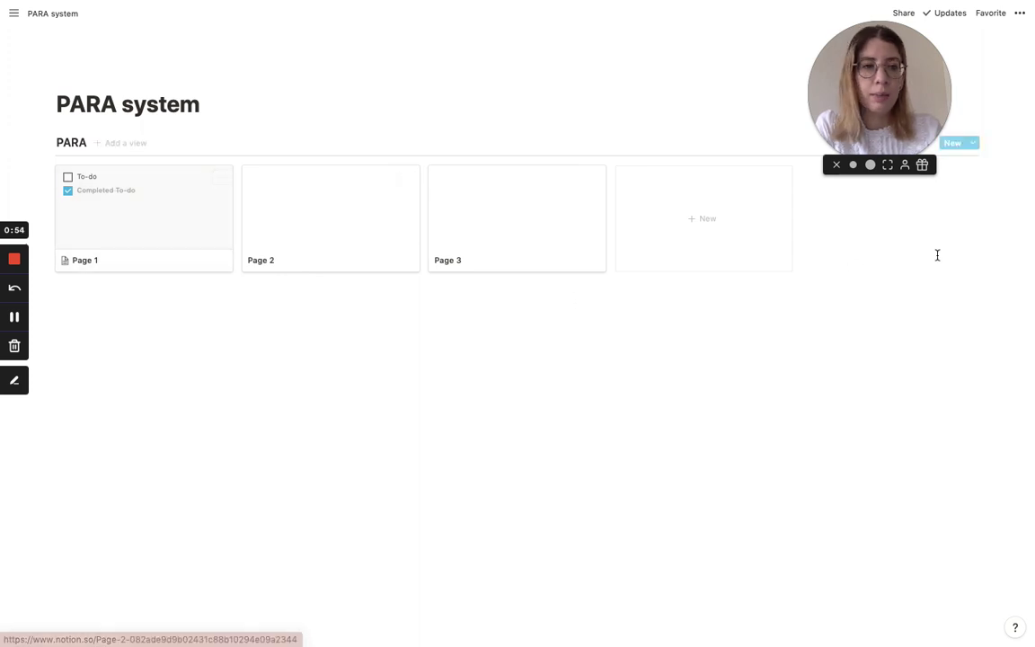
drag(882, 86, 802, 86)
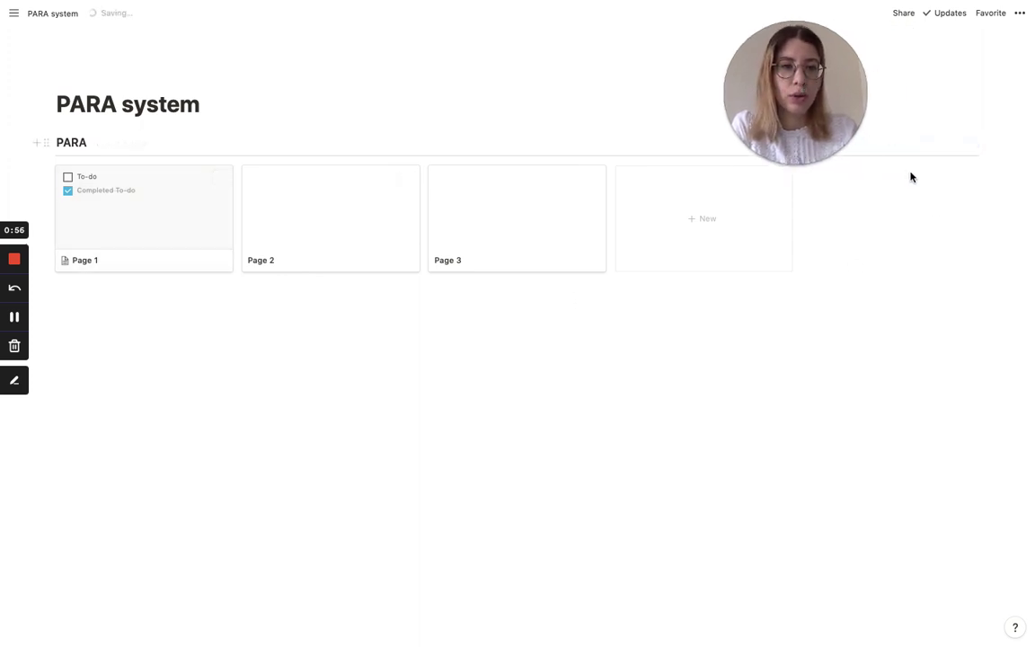
drag(795, 105, 889, 382)
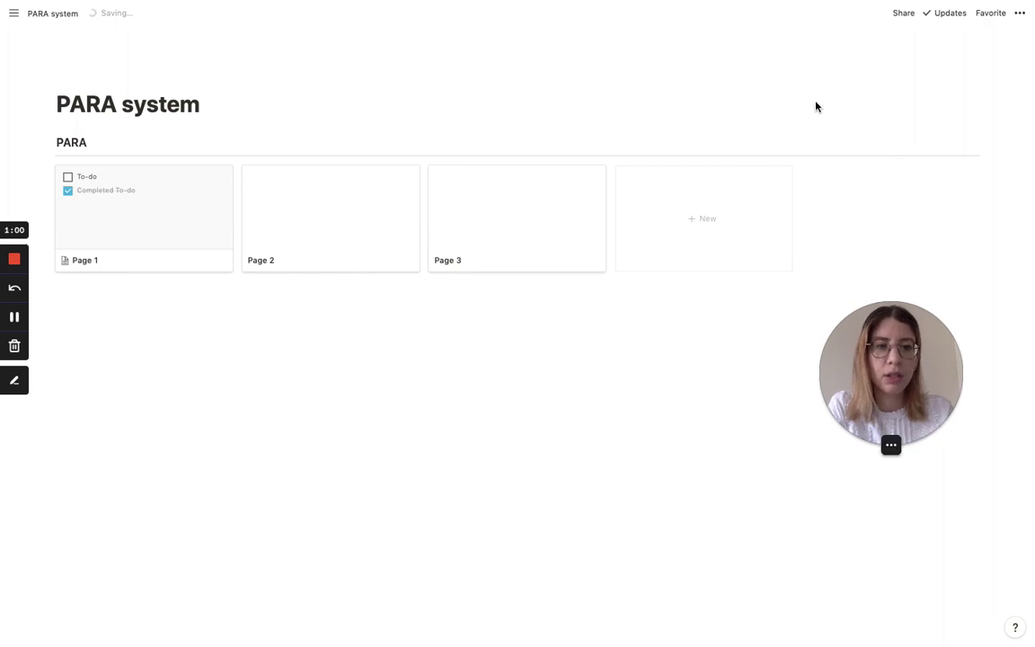
Step: Set the card preview of the PARA gallery to None
click(926, 144)
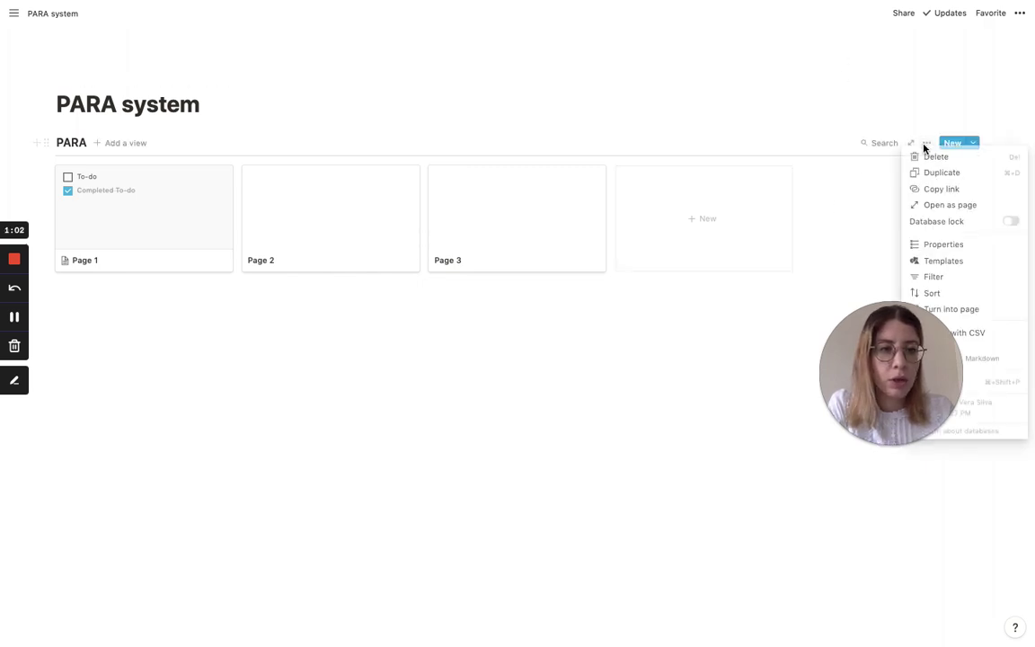
click(929, 246)
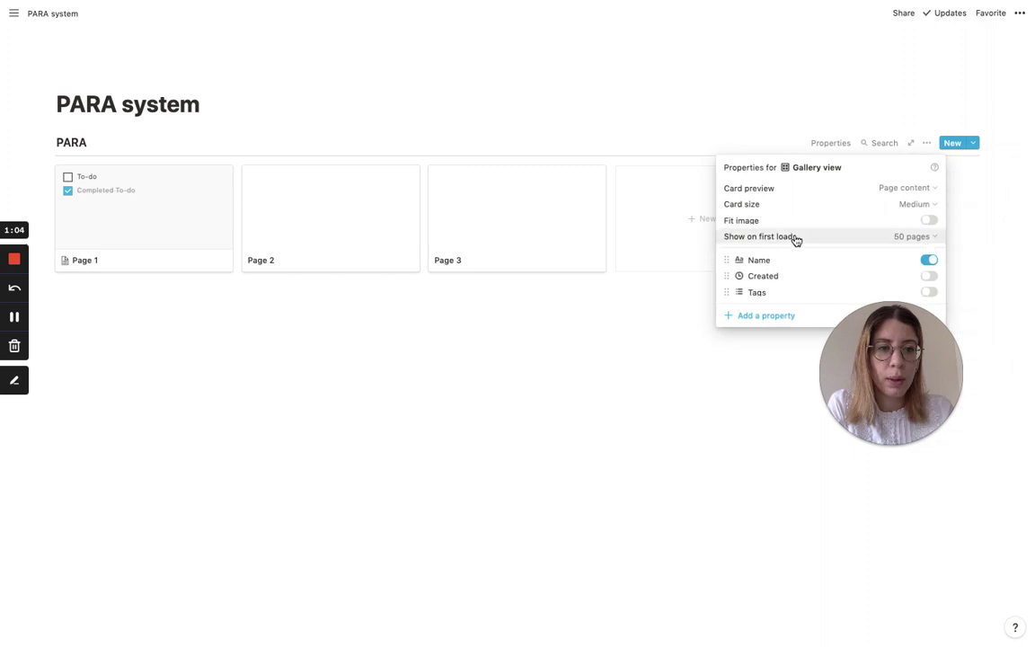
click(909, 189)
click(858, 208)
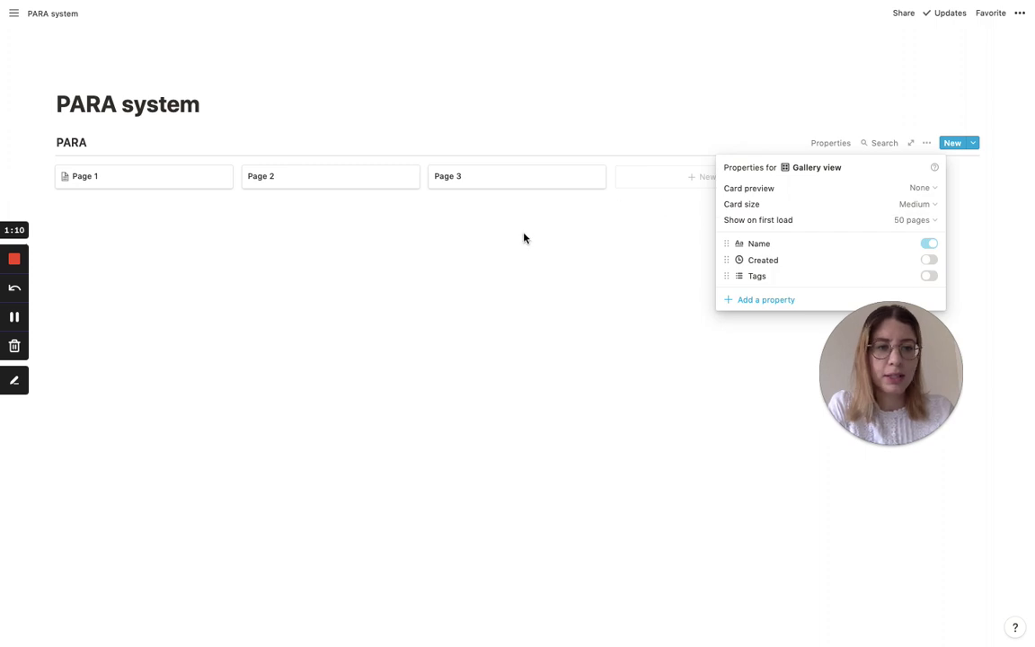
click(125, 180)
Step: Rename the Page 1 card as "Projects" and delete the sample to-do items from its content
click(113, 177)
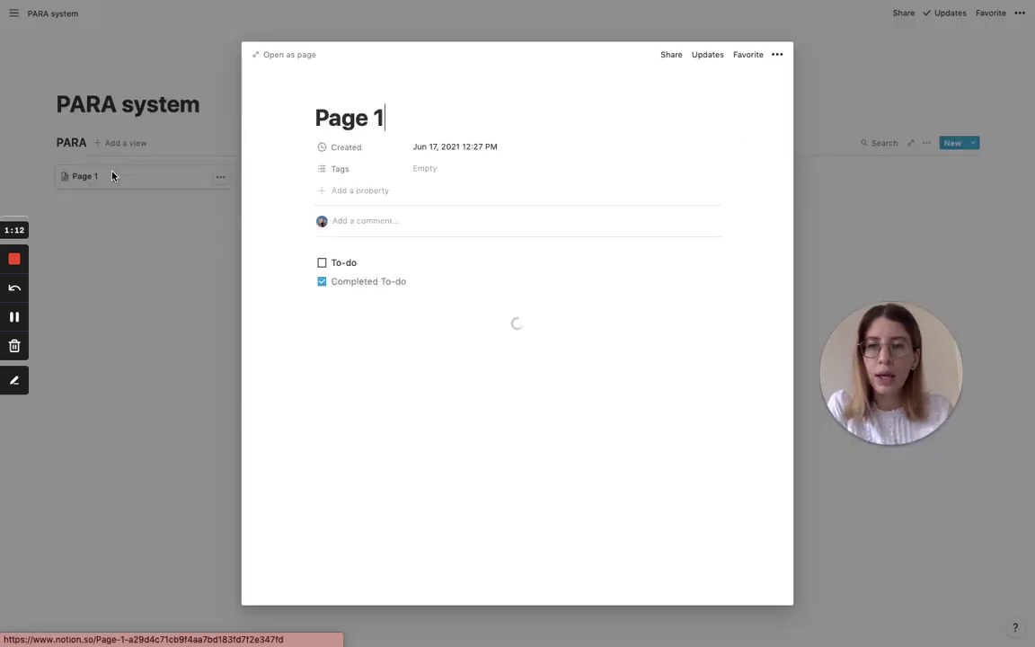
drag(393, 121, 305, 121)
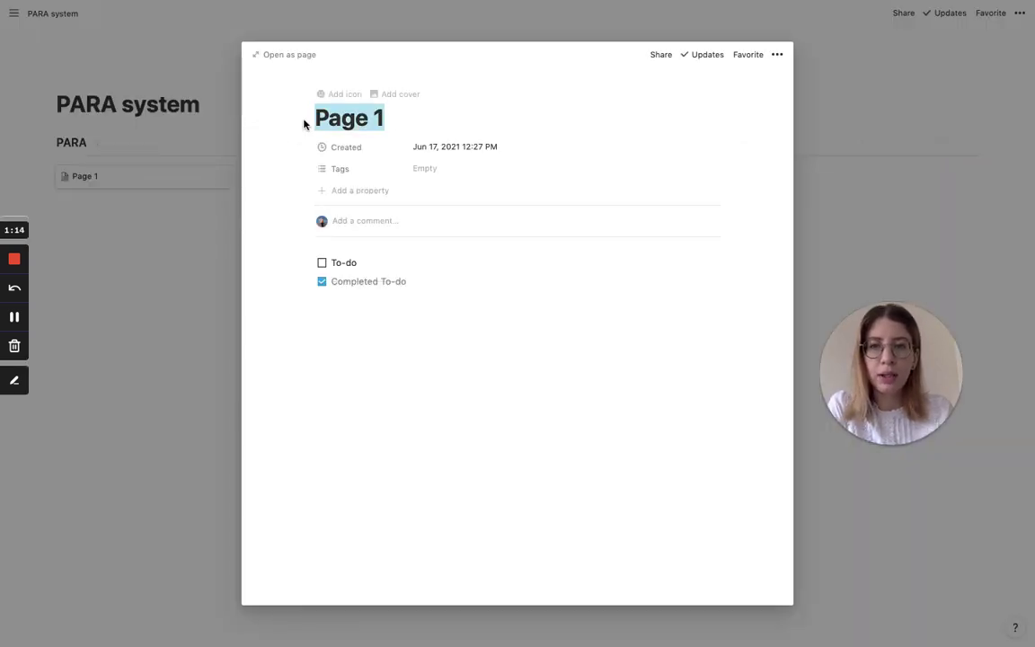
text(Projects)
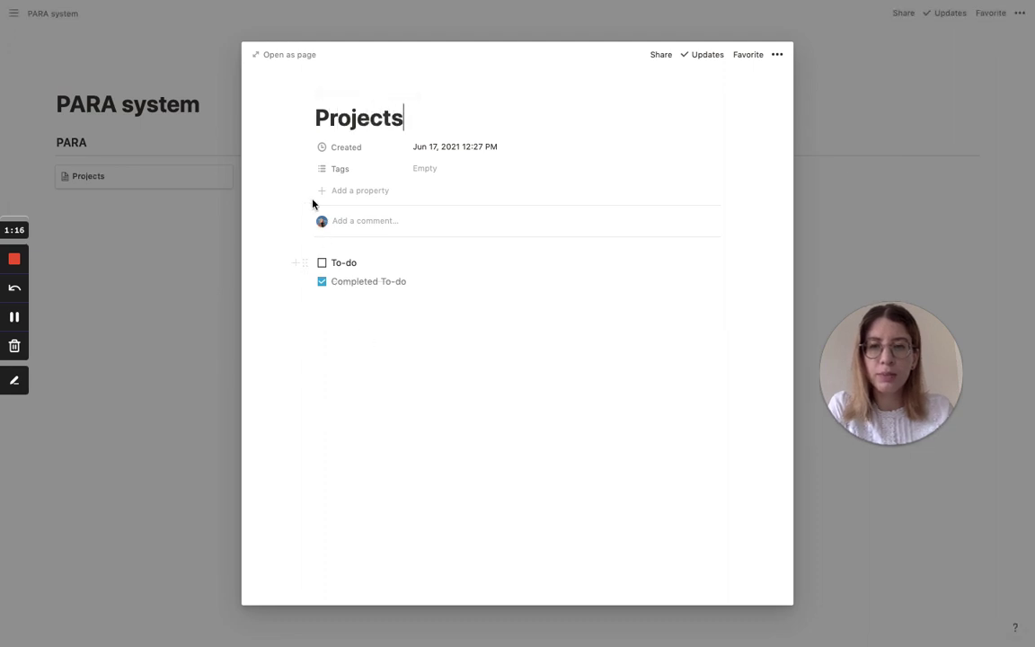
drag(322, 267, 312, 254)
key(BackSpace)
click(46, 223)
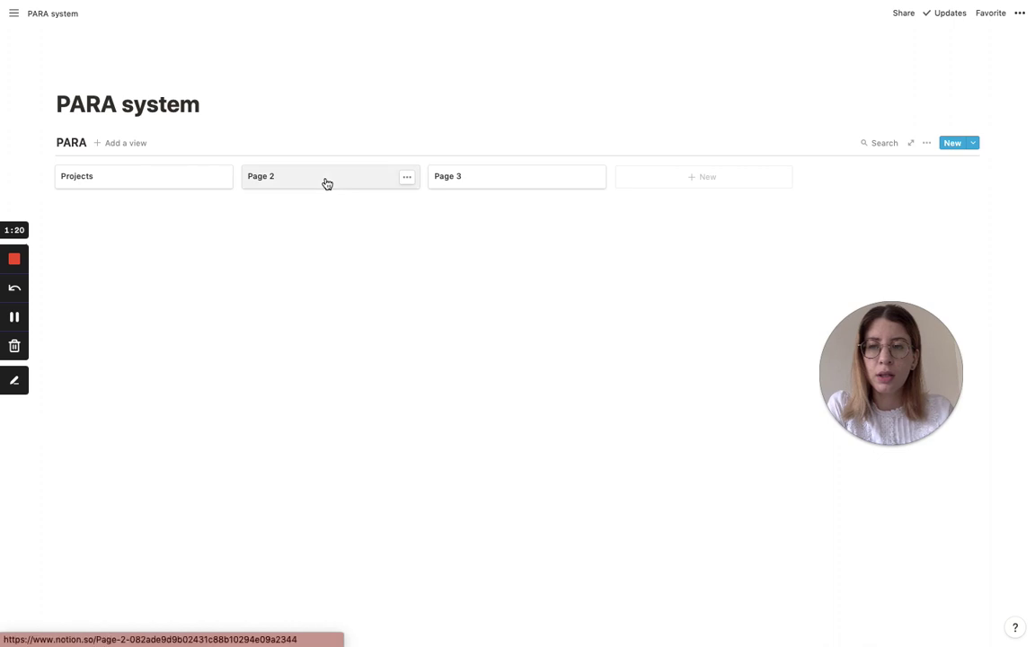
Step: Rename the Page 2 card in the PARA gallery as "Areas"
click(327, 183)
drag(397, 123, 313, 118)
text(Area)
click(187, 168)
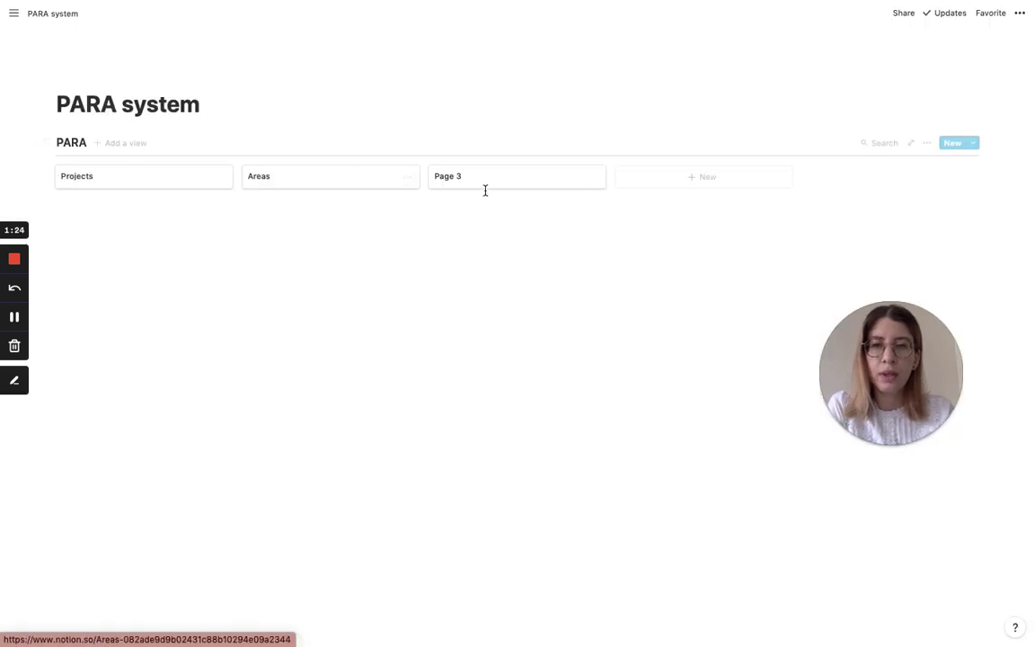
Step: Rename the Page 3 card in the PARA gallery as "Resources"
click(479, 178)
drag(389, 118, 322, 115)
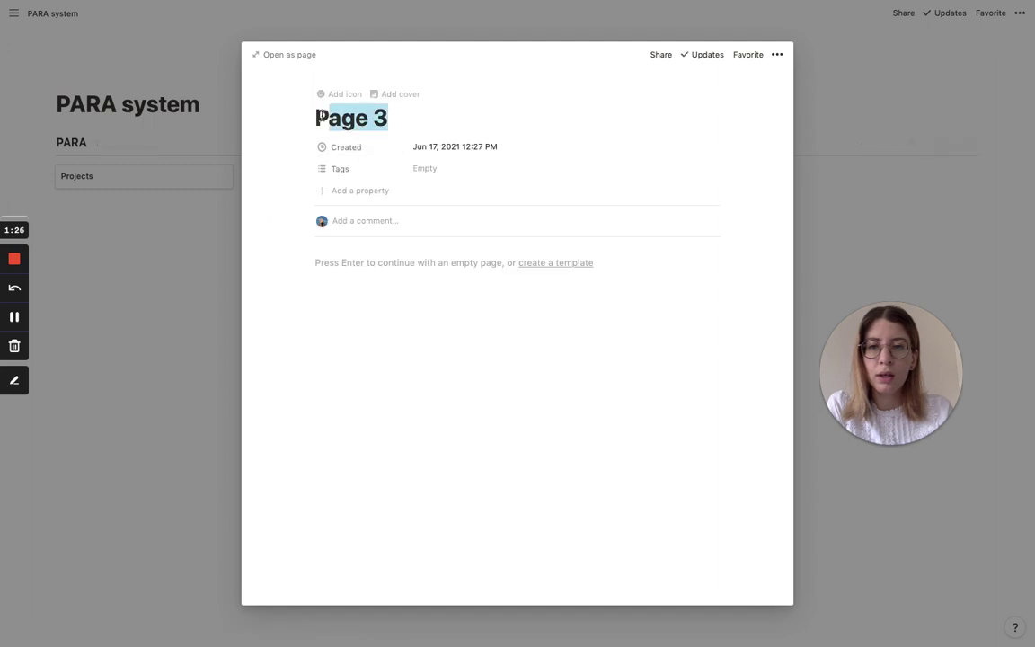
key(BackSpace)
key(BackSpace)
text(Resour)
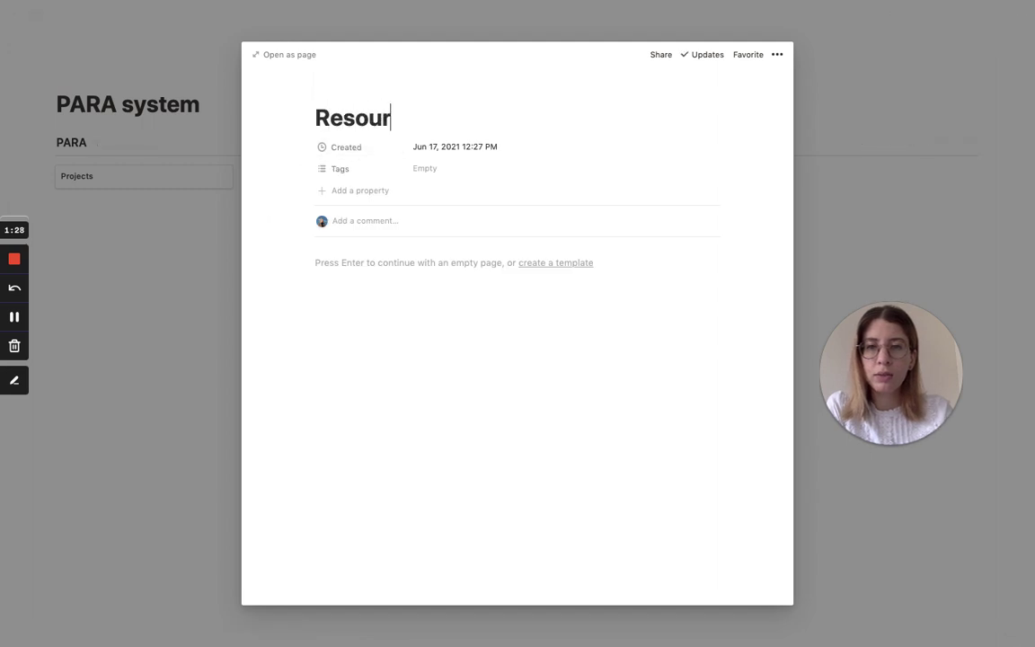
text(ces)
key(Escape)
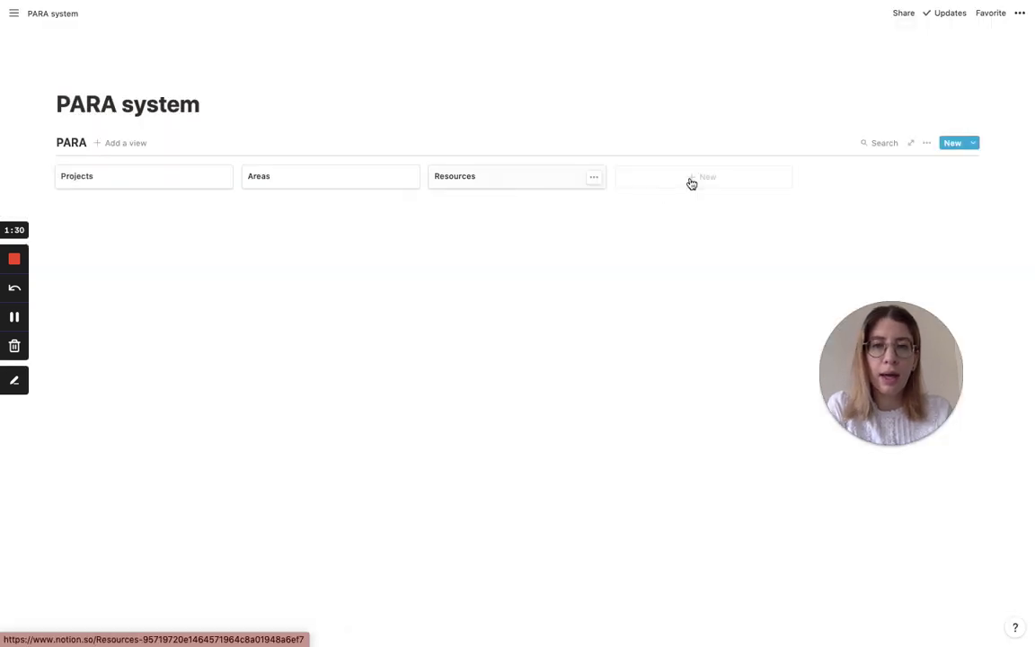
Step: Add a fourth card titled "Archive" to the PARA gallery
click(716, 178)
text(Archive)
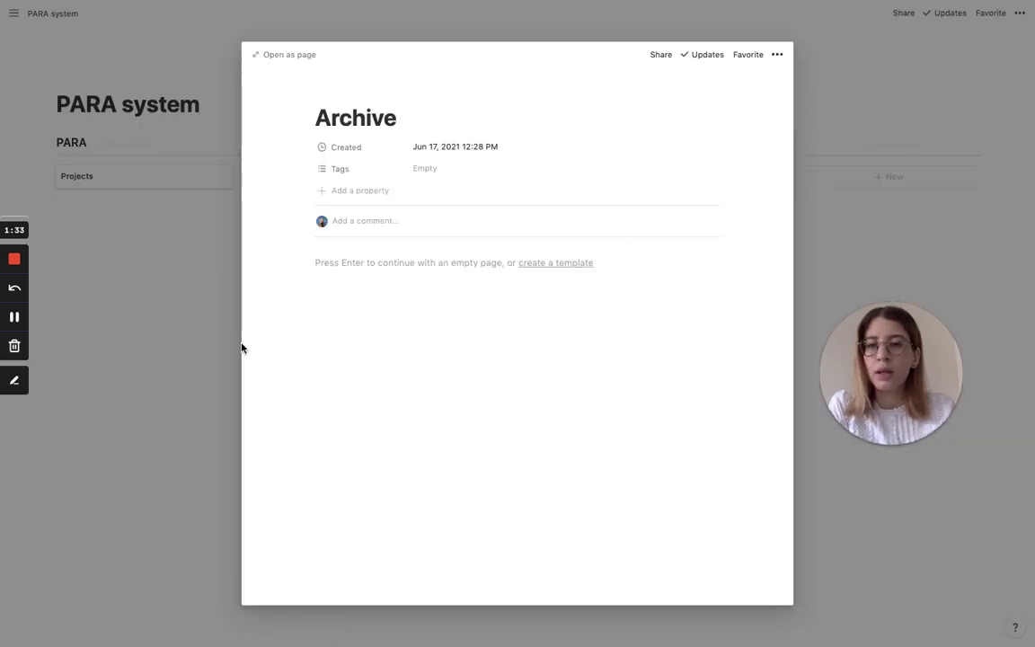
click(176, 337)
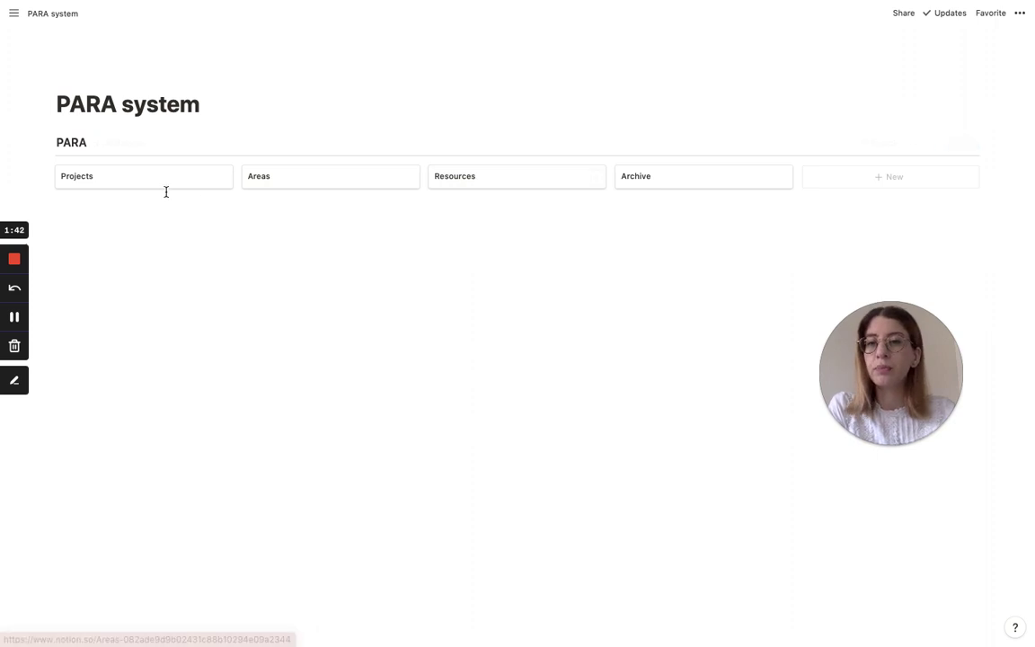
Step: Open the Projects card and delete its Created and Tags properties
click(104, 186)
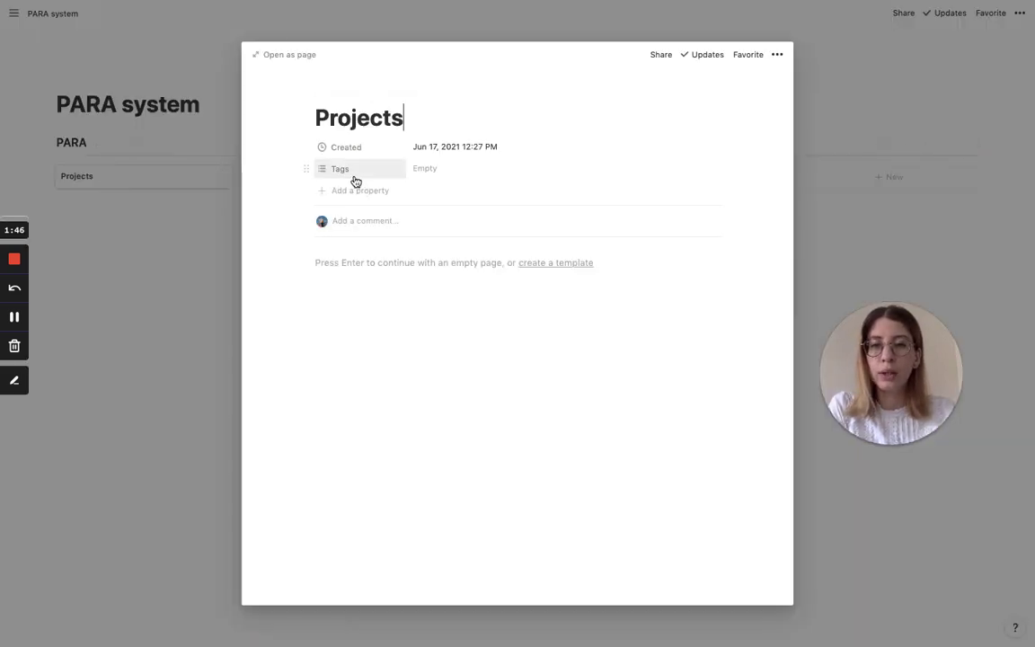
click(304, 148)
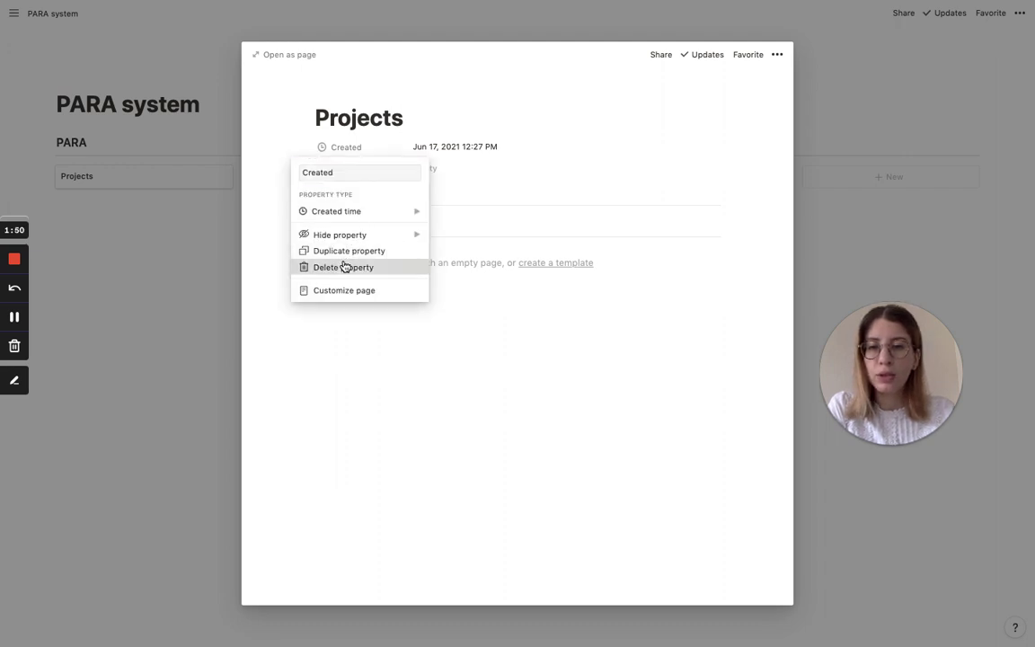
click(344, 266)
click(519, 333)
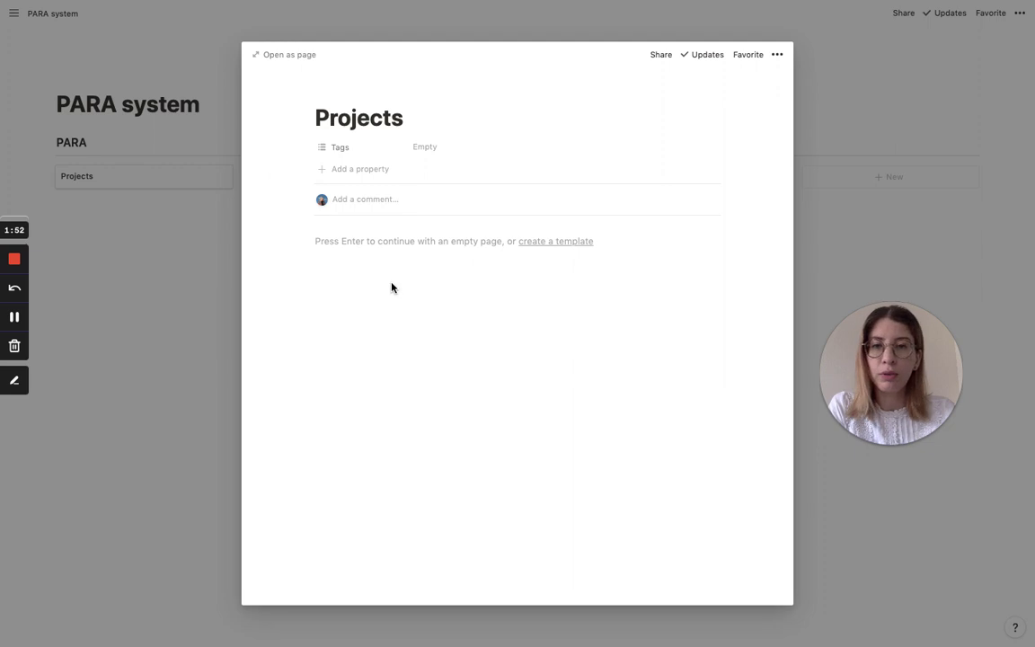
click(304, 147)
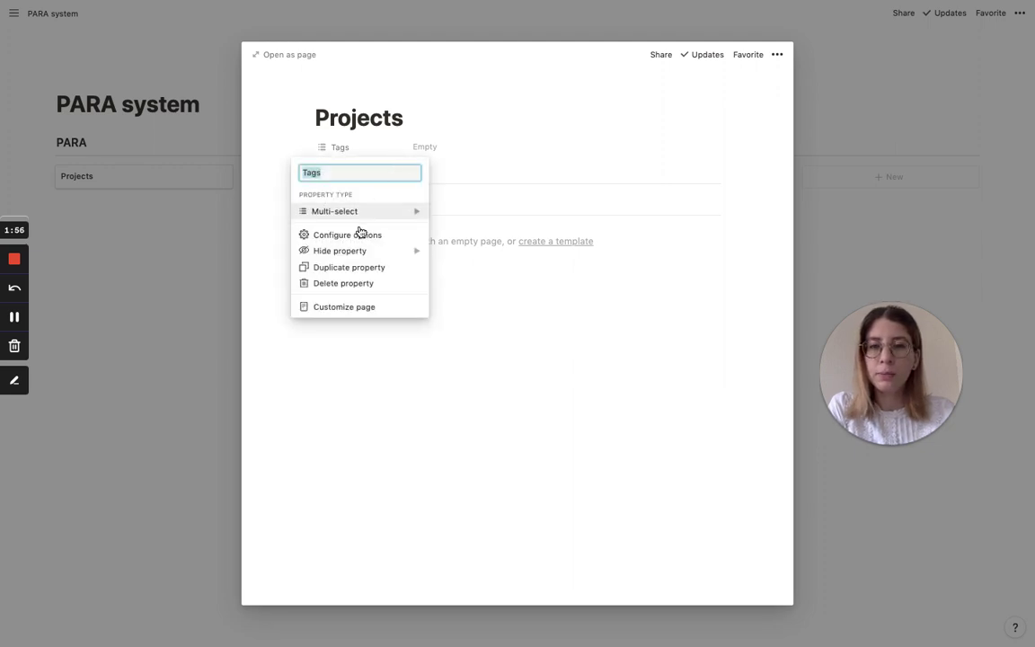
click(344, 283)
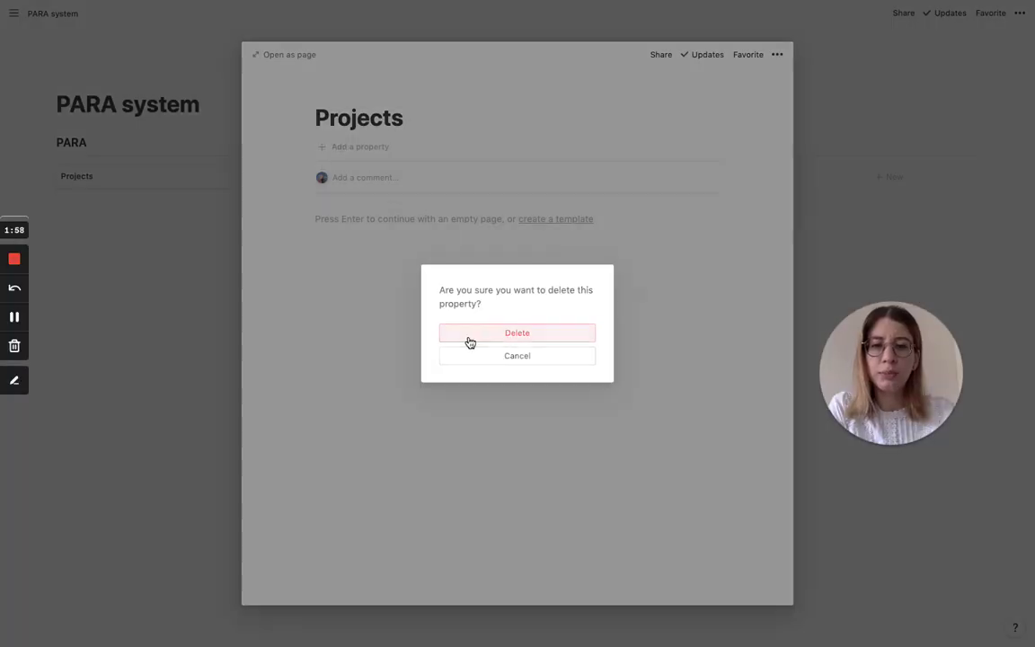
click(469, 336)
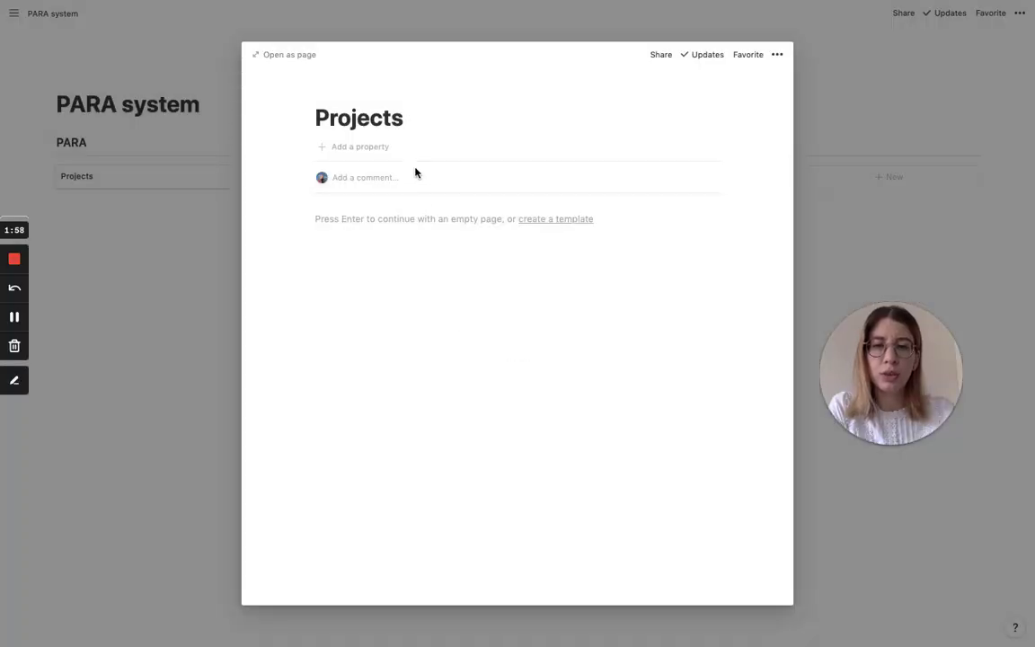
Step: Customize the Projects page to hide its page comments section
click(778, 56)
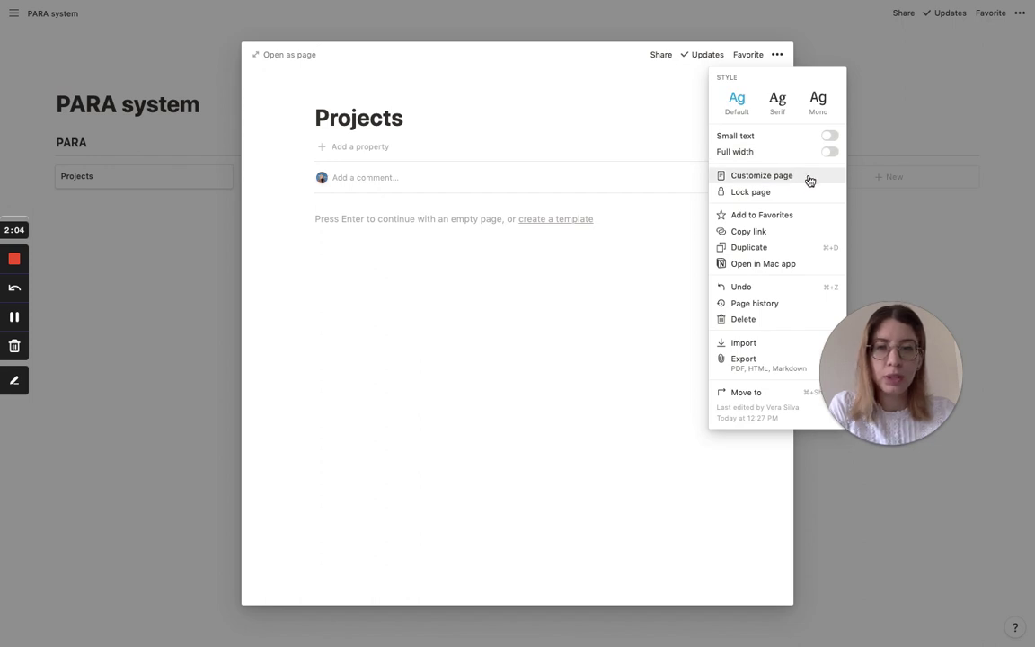
click(808, 178)
click(854, 133)
click(823, 165)
click(486, 291)
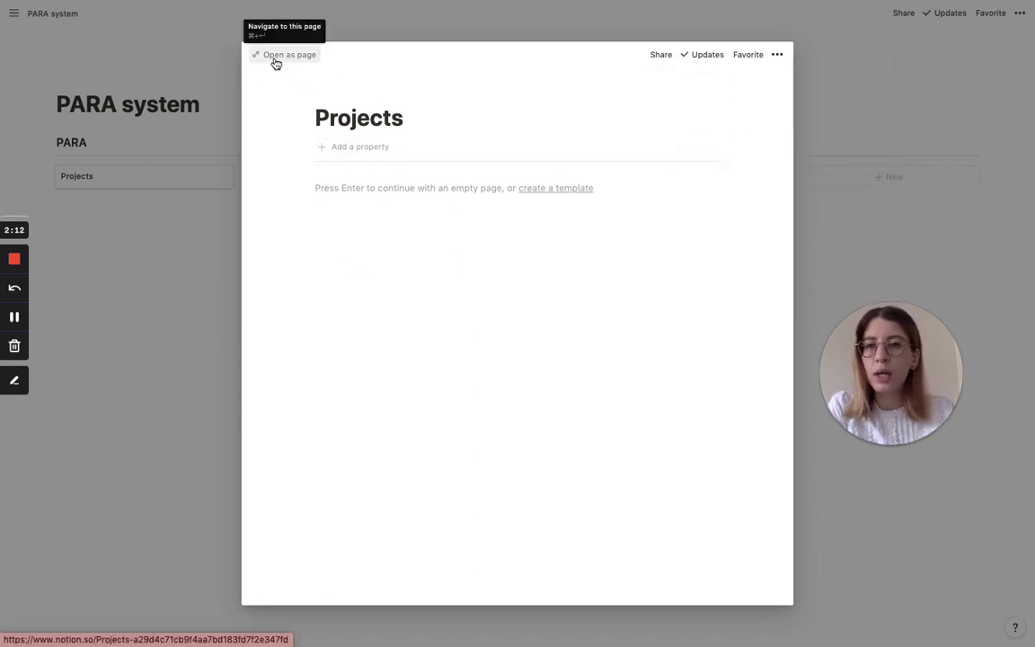
Step: Insert an inline gallery database in the body of the Projects page and delete its sample cards
click(381, 278)
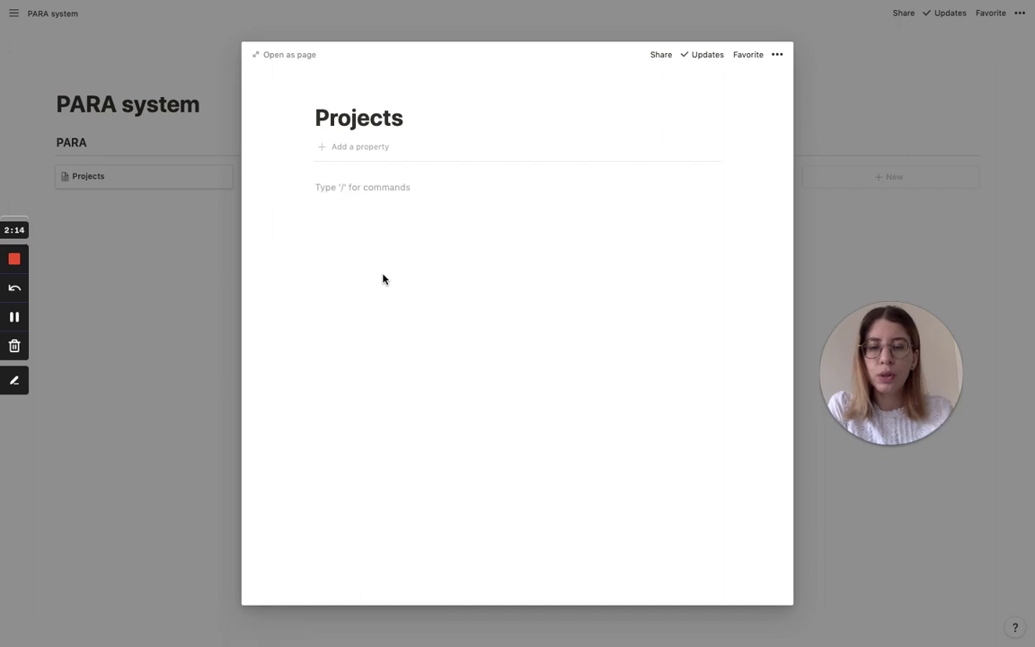
text(/)
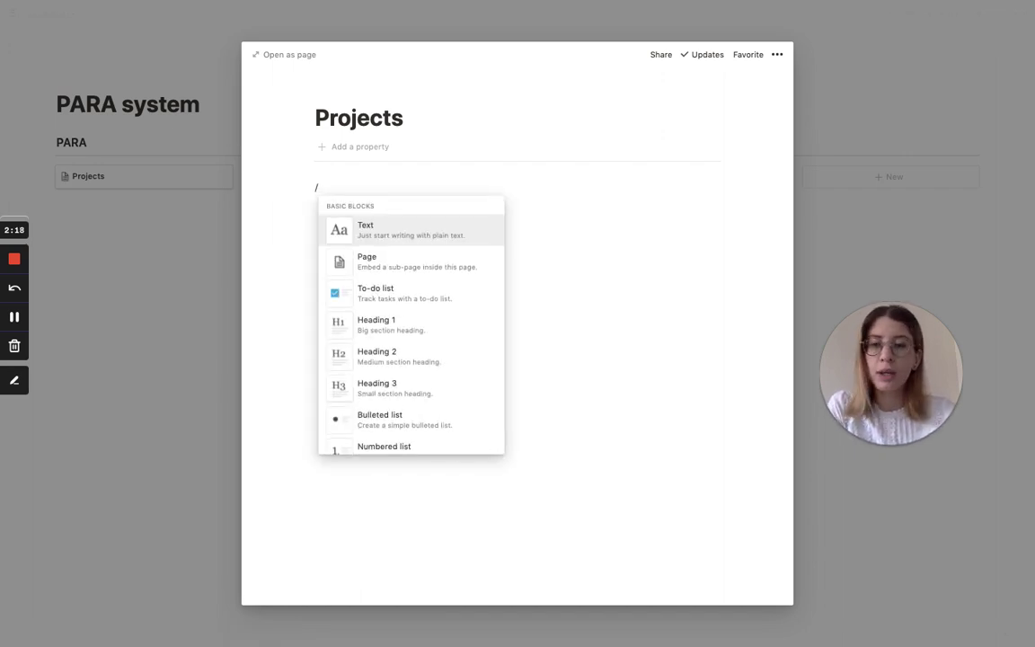
text(galler)
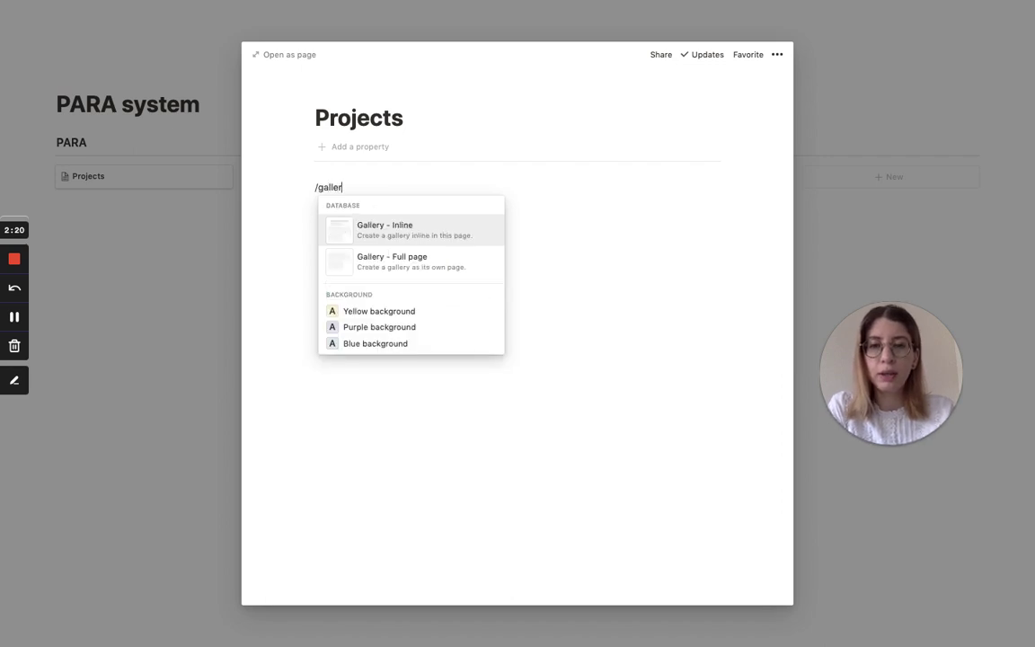
key(Return)
drag(654, 480, 347, 263)
key(BackSpace)
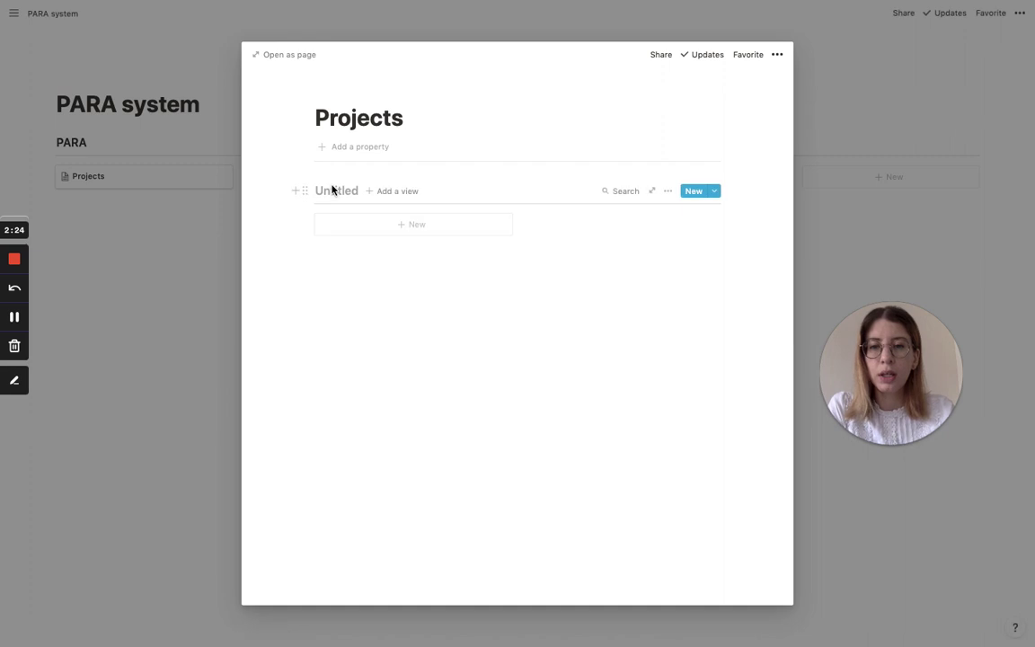
Step: Name the new gallery "Projects database" and add a new card to it
text(Projects database)
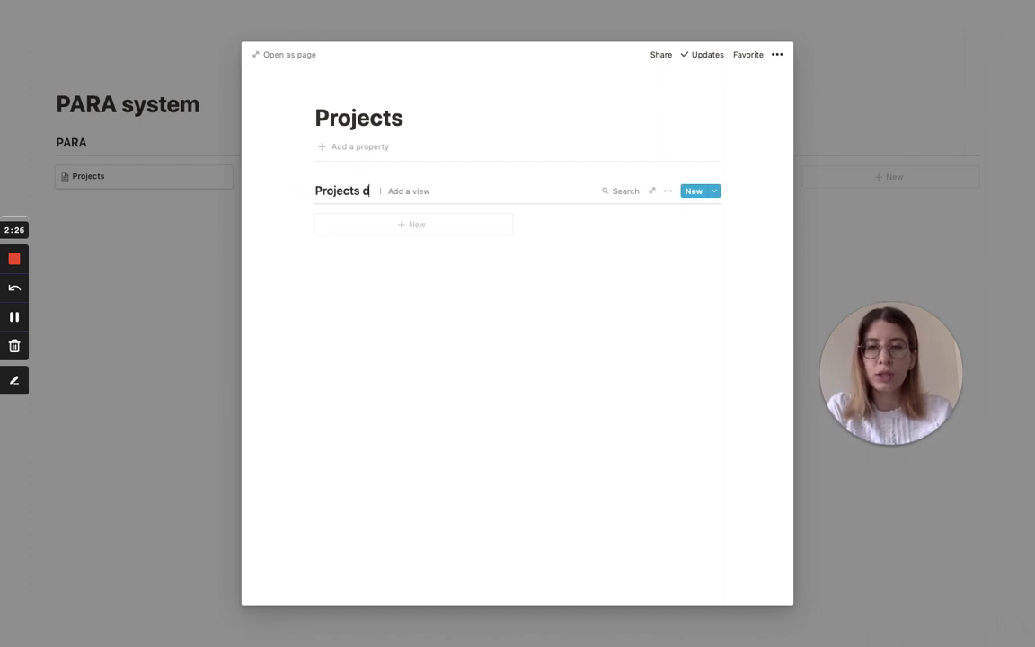
click(409, 228)
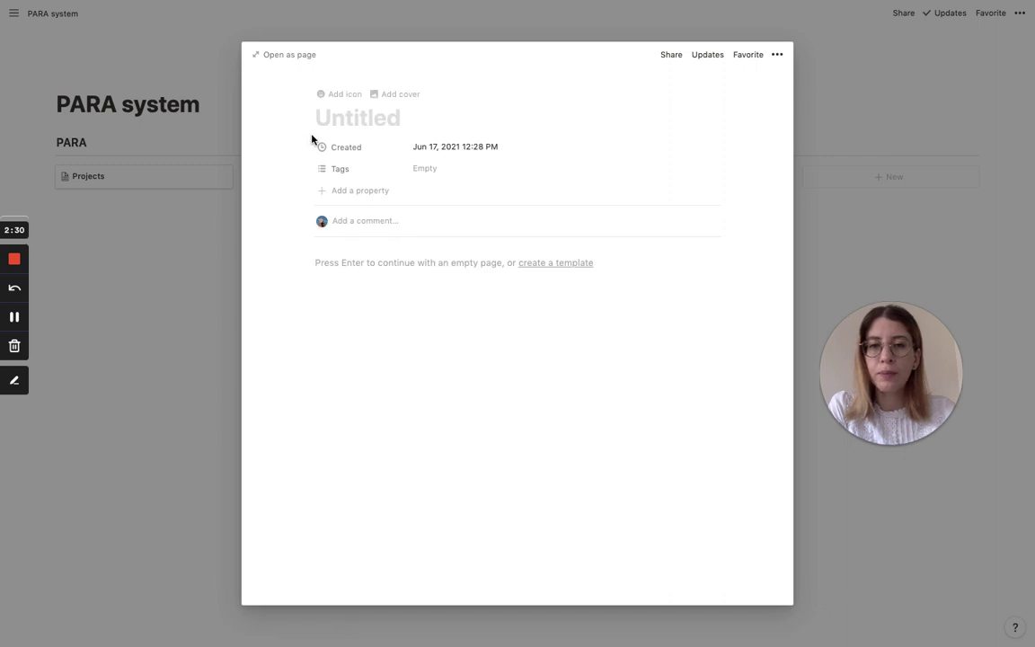
Step: Delete the Created property from the new untitled card in the Projects database
click(306, 146)
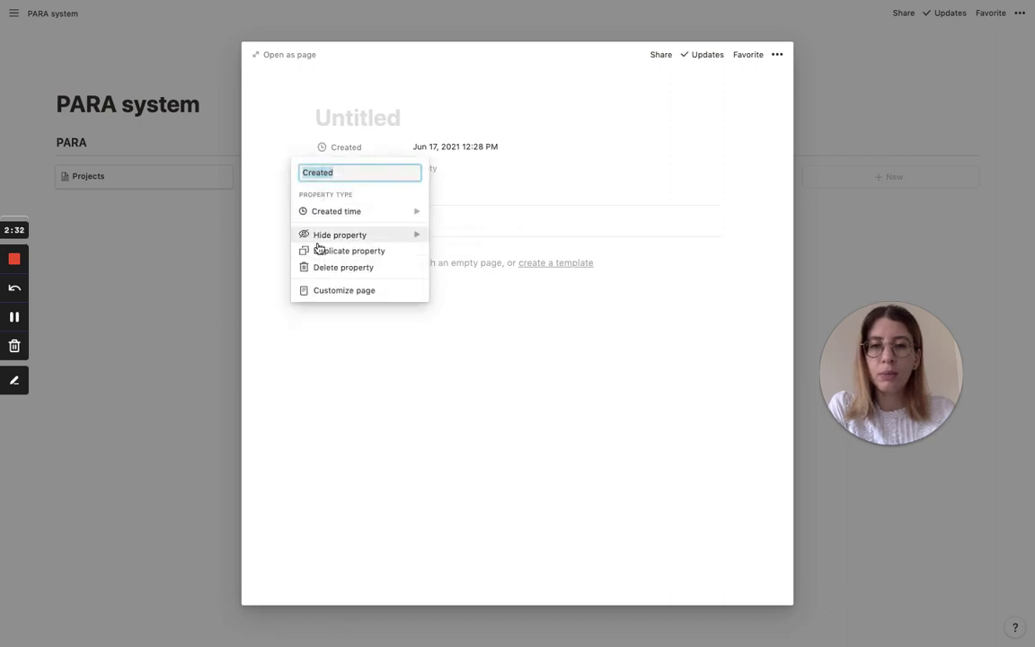
click(388, 110)
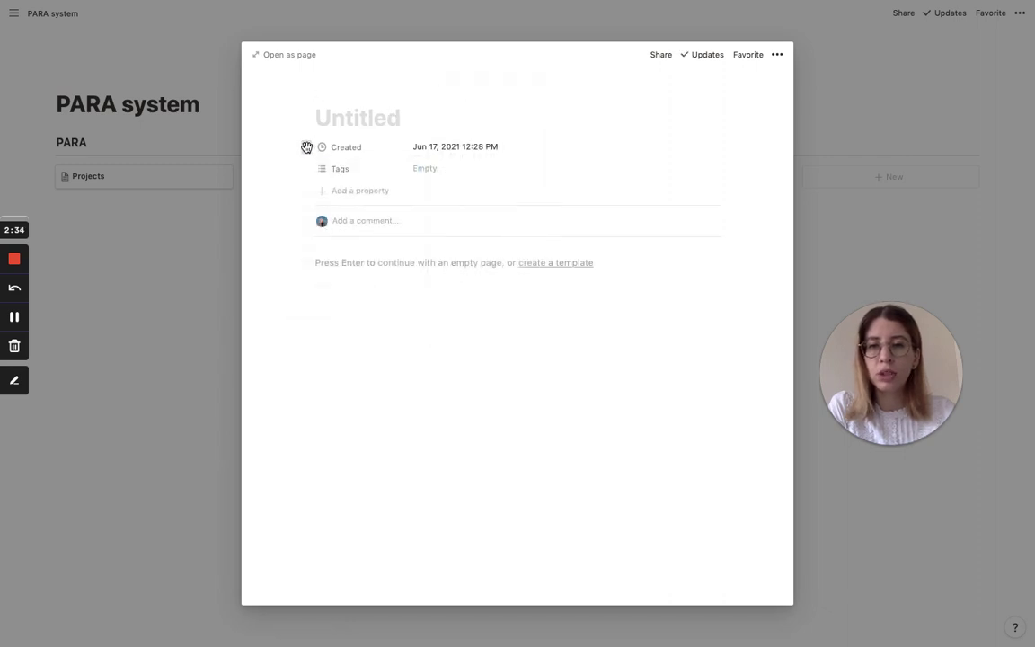
click(310, 146)
click(340, 266)
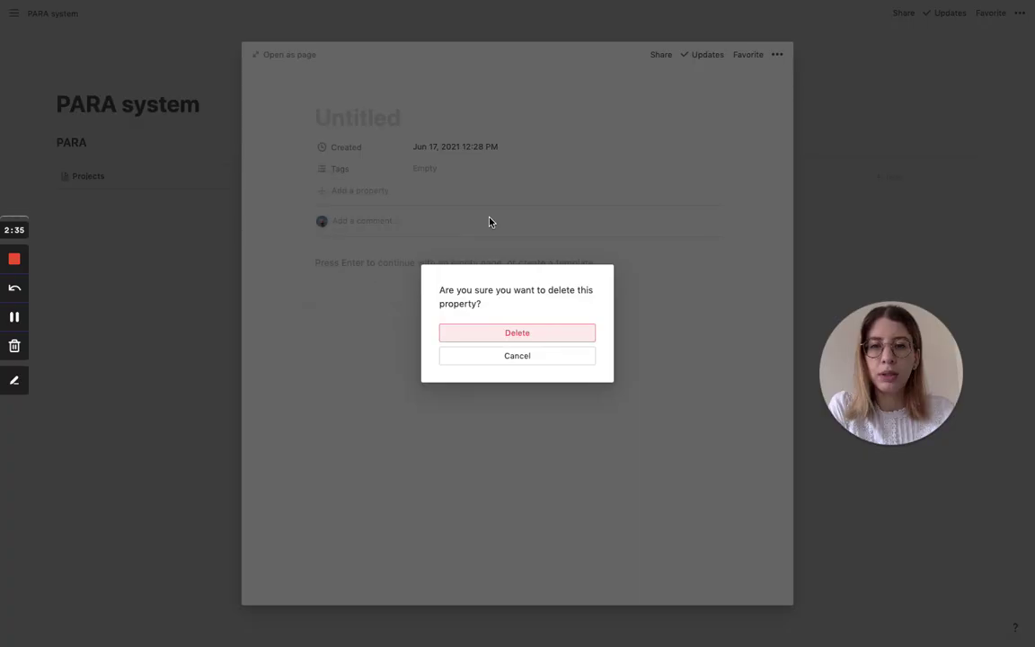
click(482, 331)
Step: Add two text properties named "Area" and "Resources" to the untitled project card and close the page
click(340, 171)
mouse_move(368, 245)
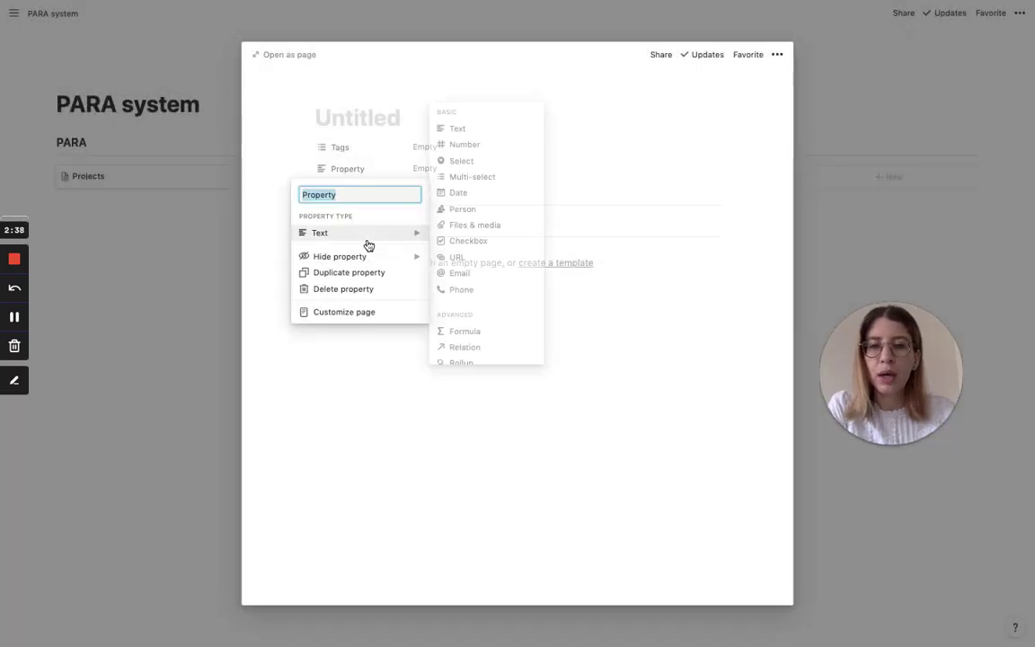
click(336, 134)
click(348, 170)
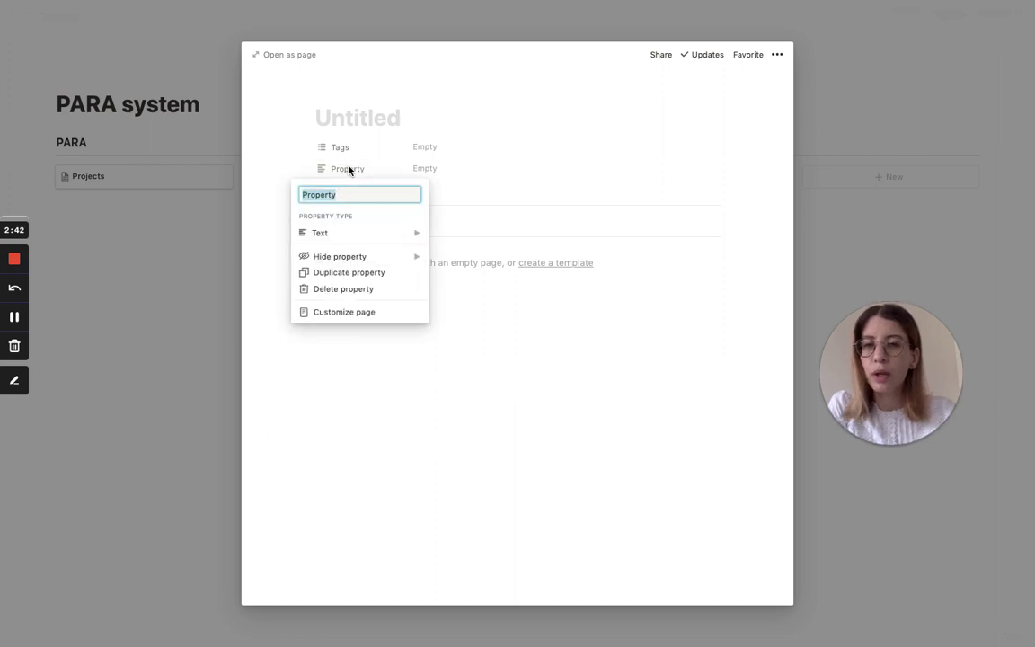
key(Return)
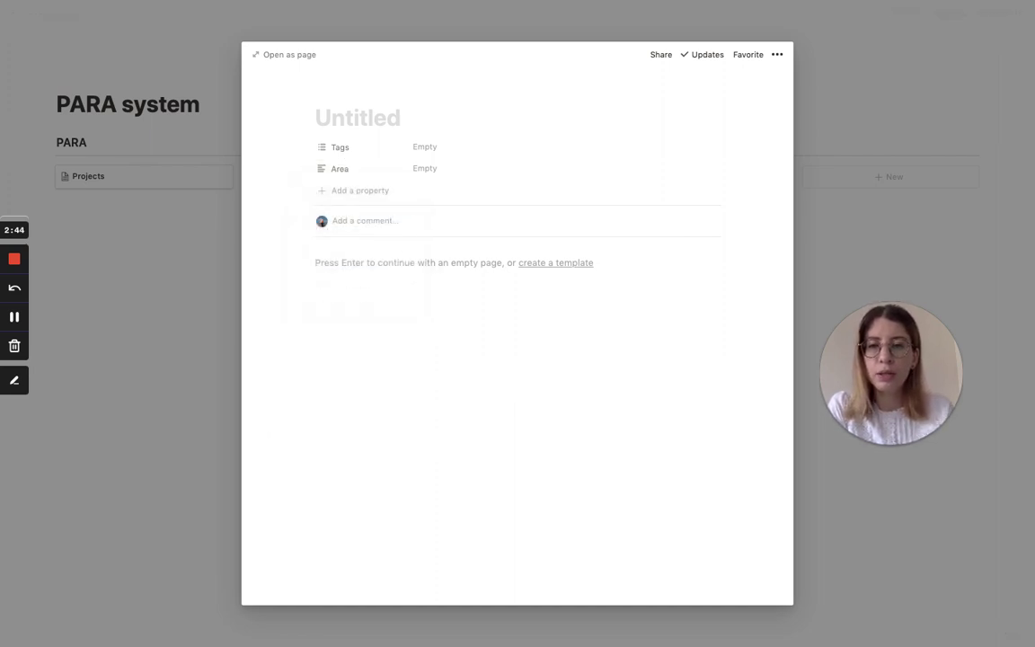
click(359, 191)
text(A)
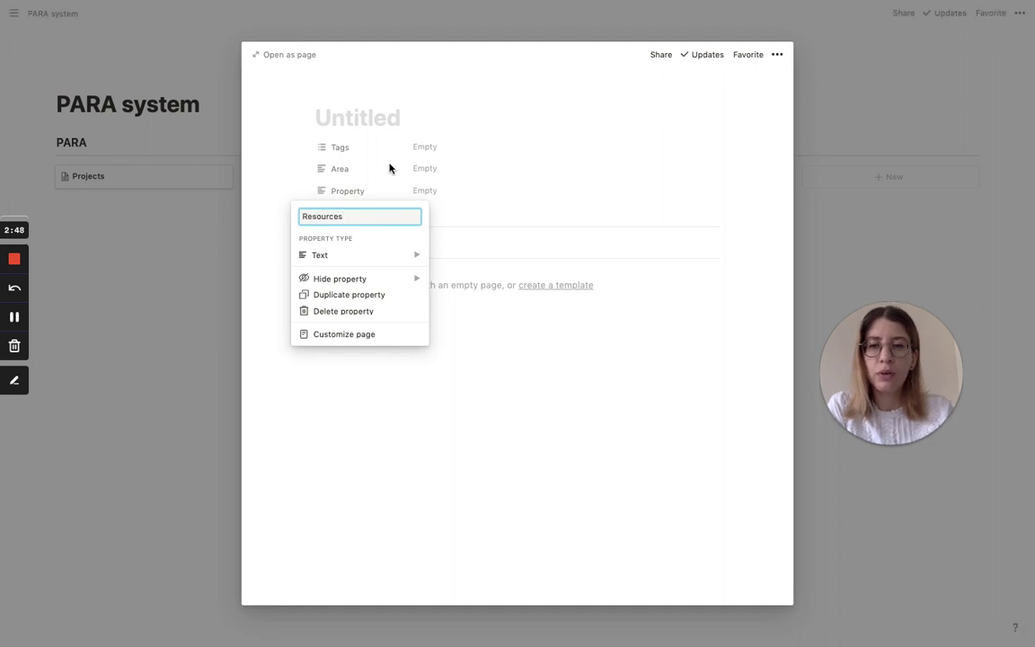
click(259, 189)
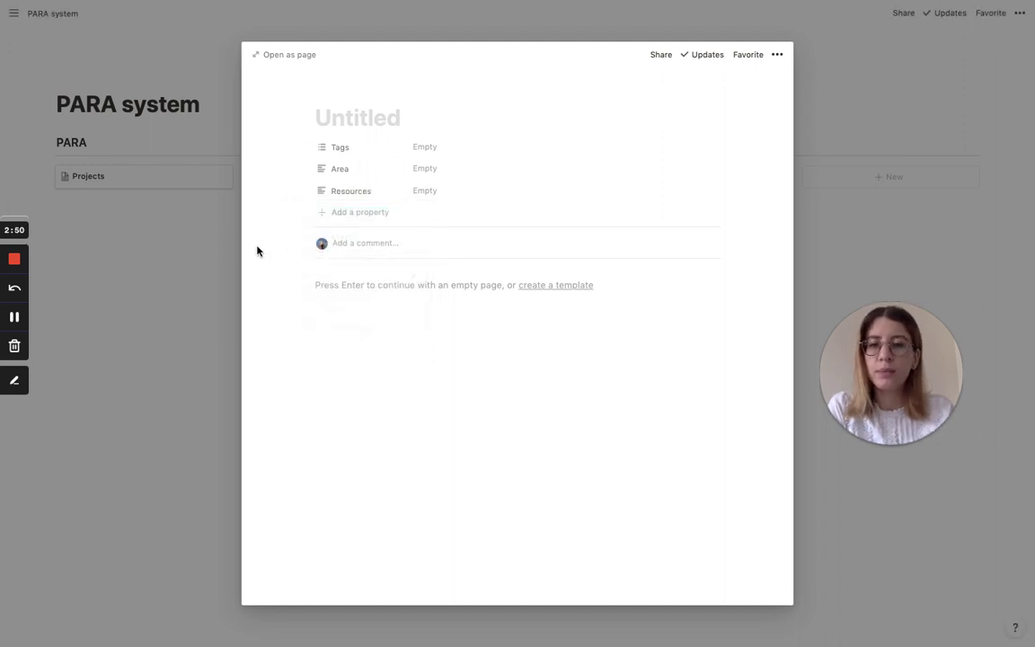
click(127, 287)
Step: Open the Areas page, insert an inline gallery database in its body and delete the sample cards
click(300, 182)
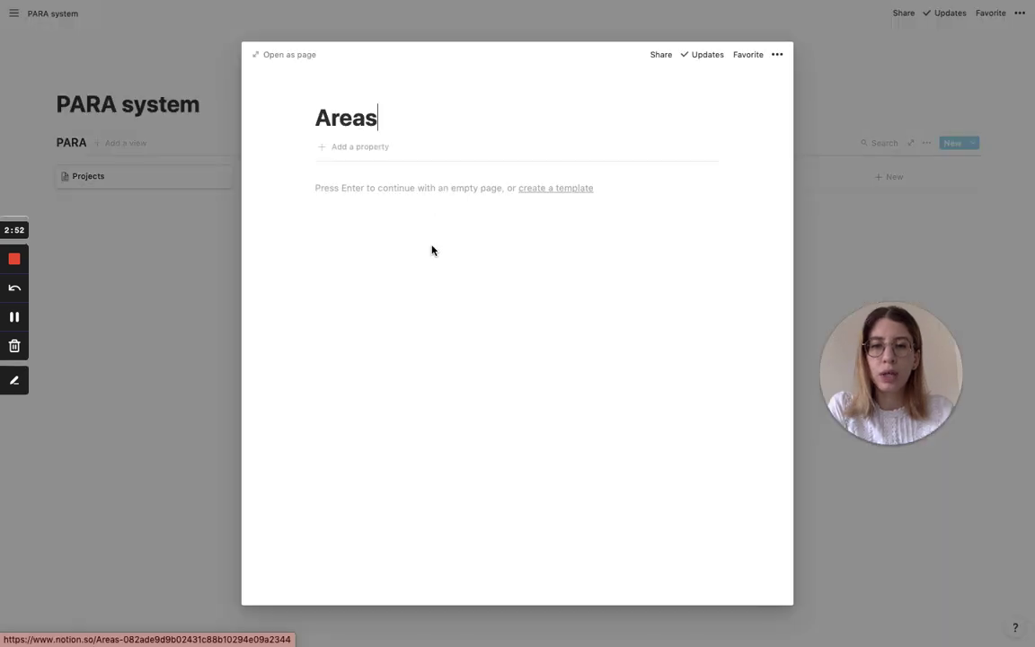
key(Return)
text(/galler)
key(Return)
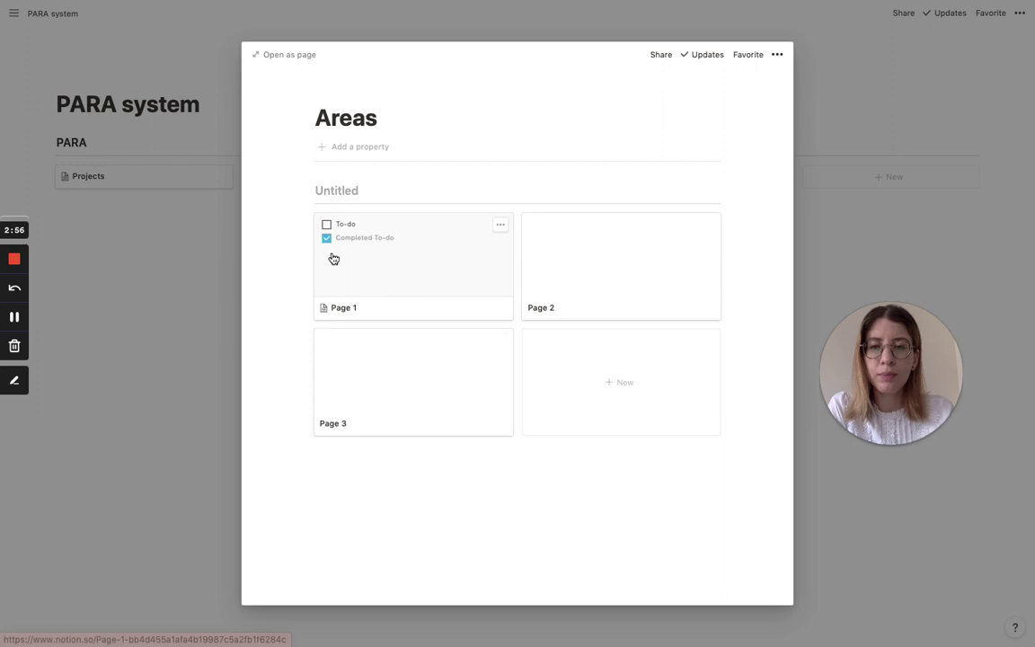
drag(625, 475, 303, 235)
key(BackSpace)
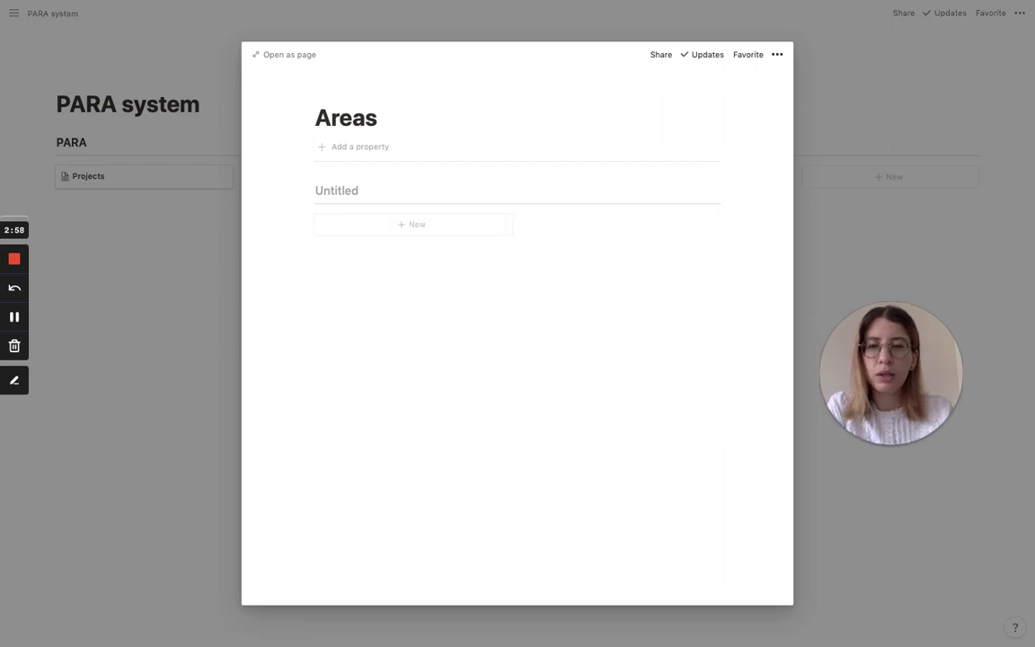
Step: Name the new gallery "Areas database" and add a new card to it
click(325, 192)
text(Areas database)
click(384, 226)
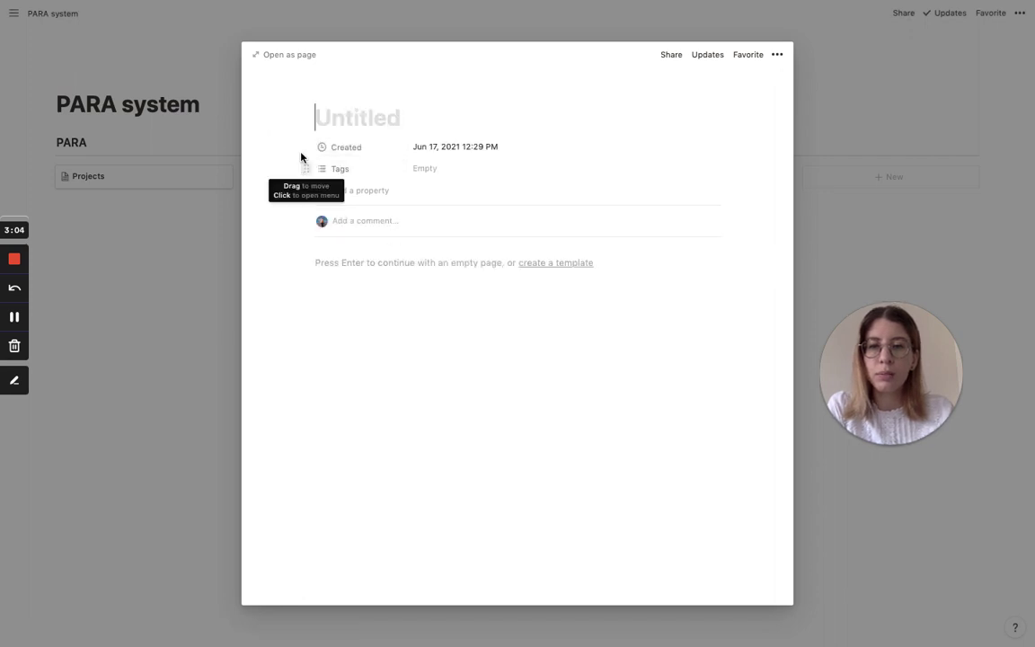
Step: Delete the Created property from the new untitled card in the Areas database
click(301, 148)
click(390, 264)
click(465, 334)
Step: Add a property named "Projects" to the untitled card in the Areas database
click(355, 169)
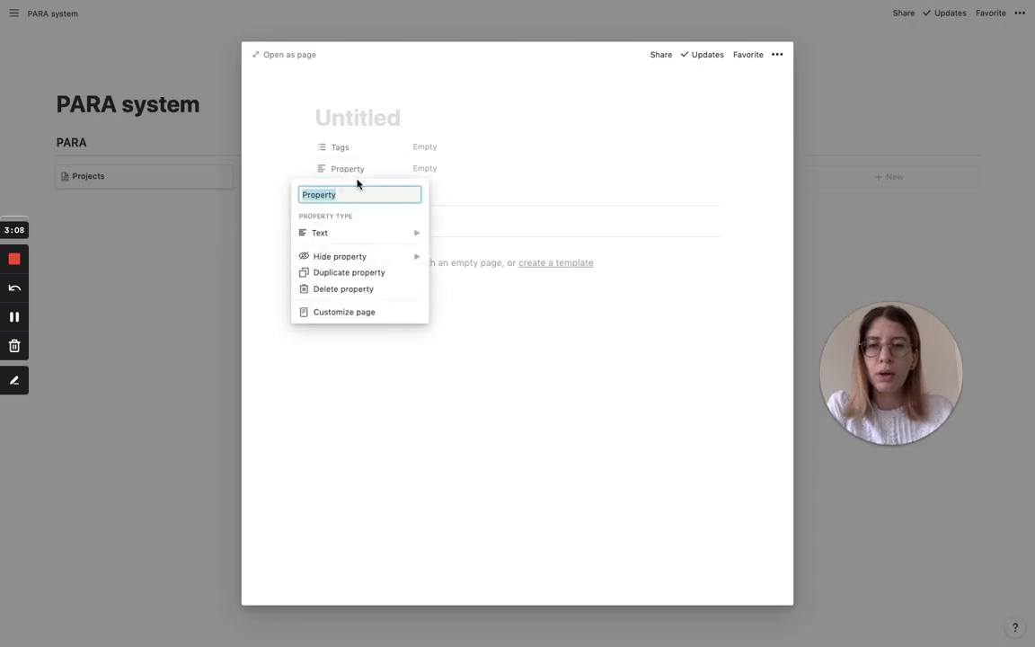
mouse_move(328, 241)
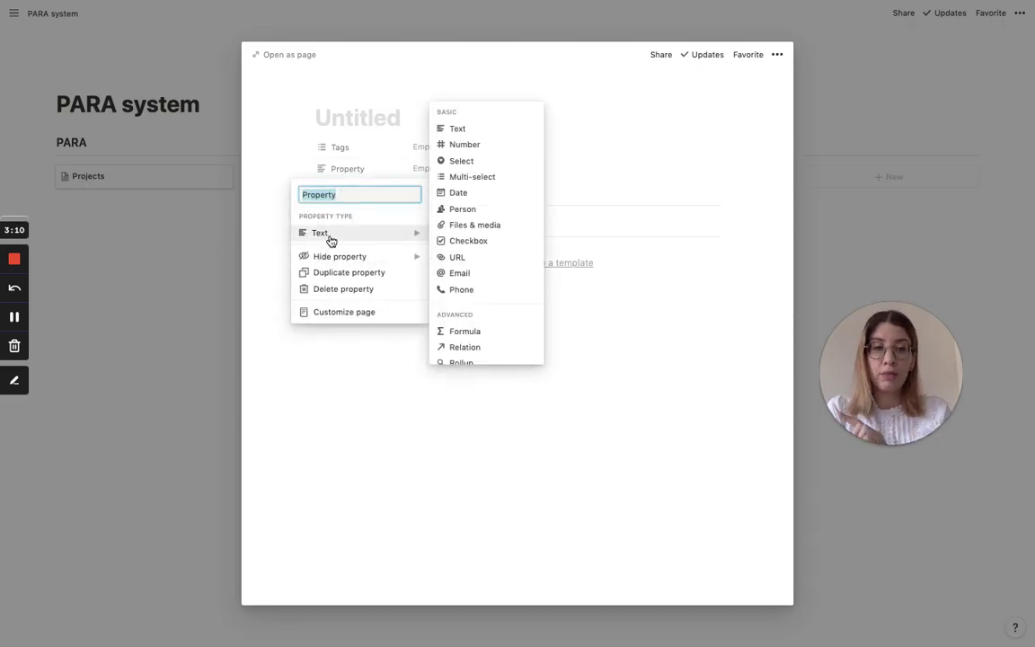
click(356, 168)
click(353, 169)
text(Pro)
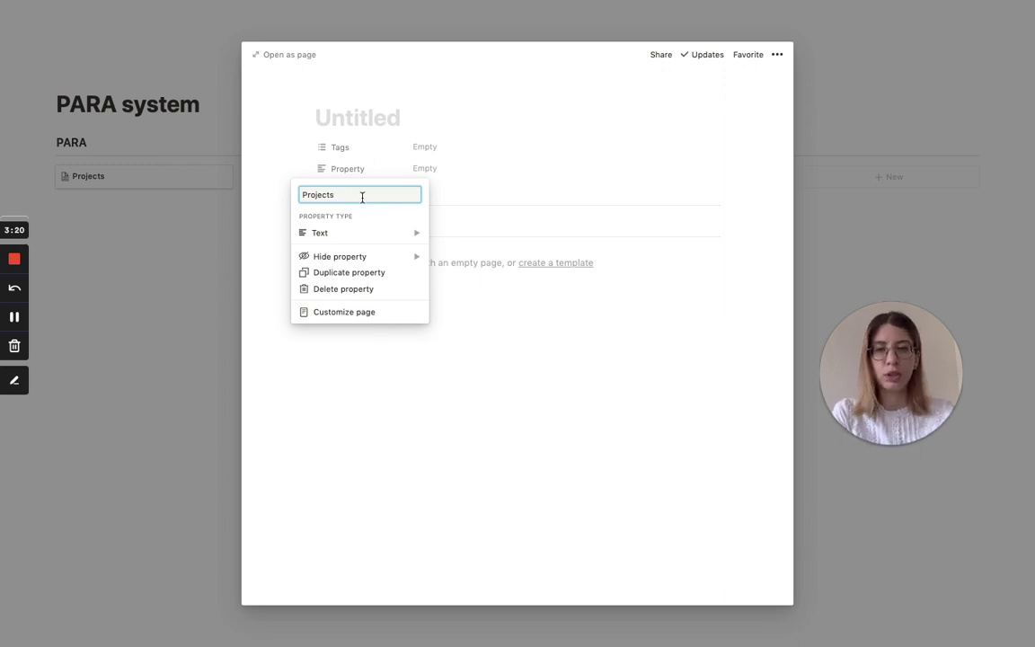
Step: Make the Projects property a relation to the Projects database, title the card "Example of area" and close it
mouse_move(365, 240)
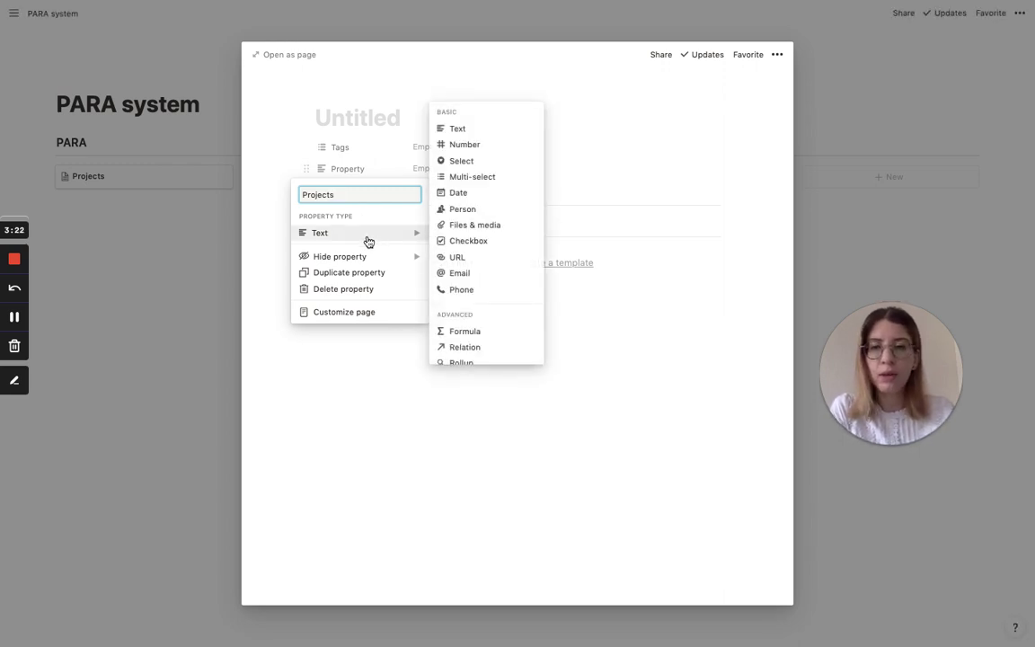
click(452, 348)
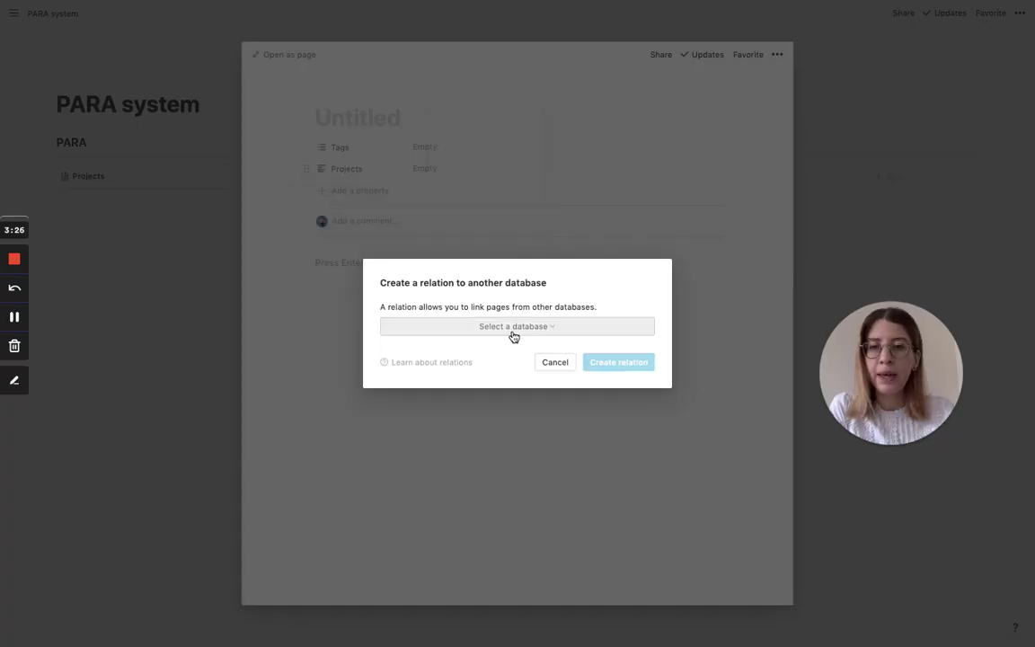
click(513, 331)
text(project)
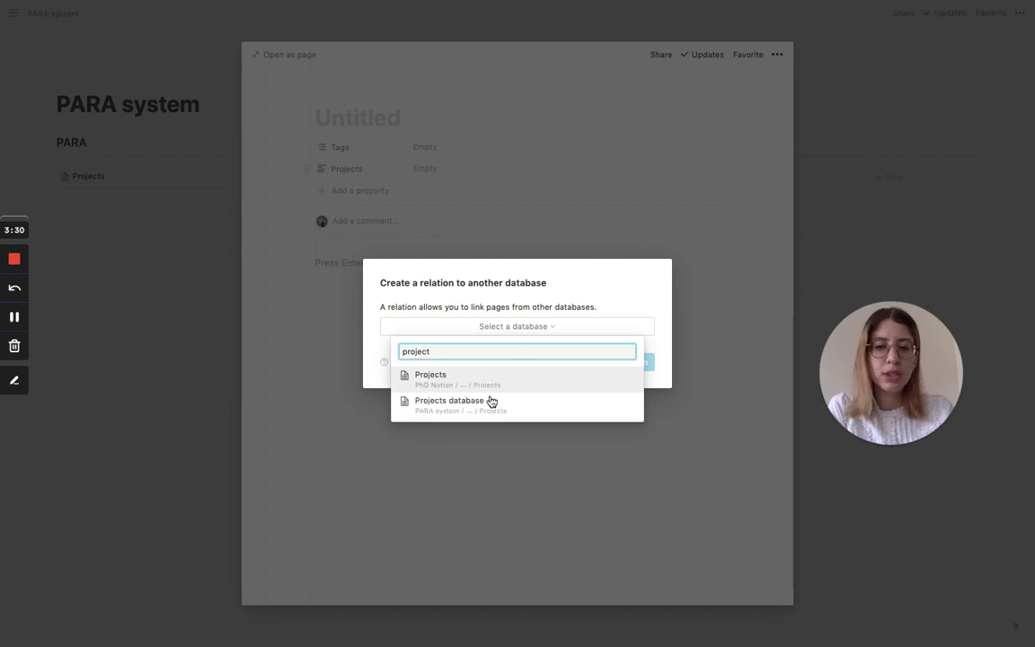
click(495, 401)
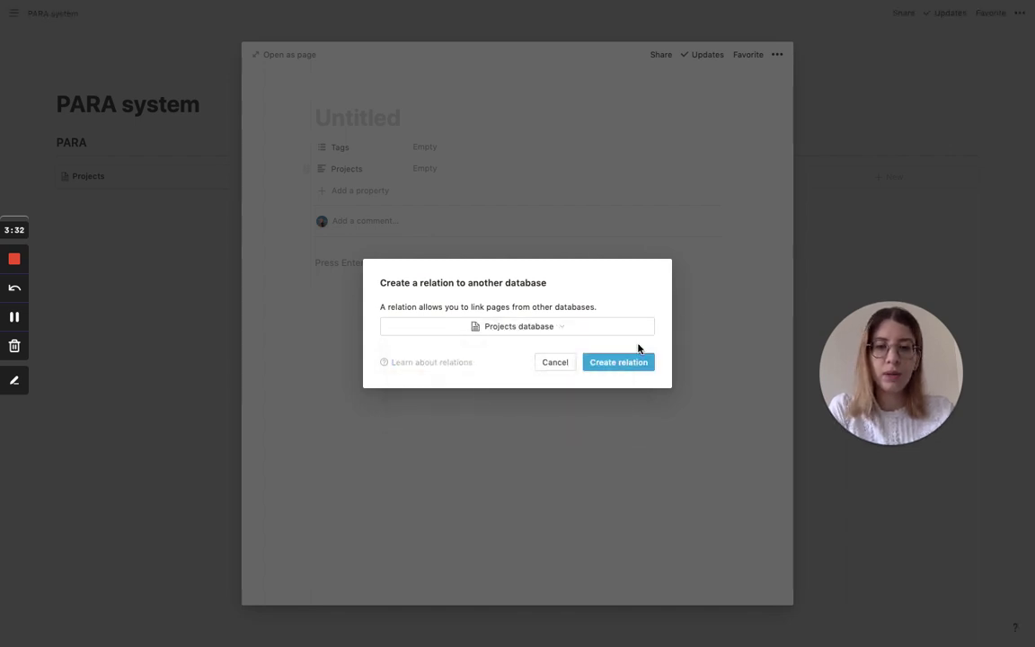
click(608, 363)
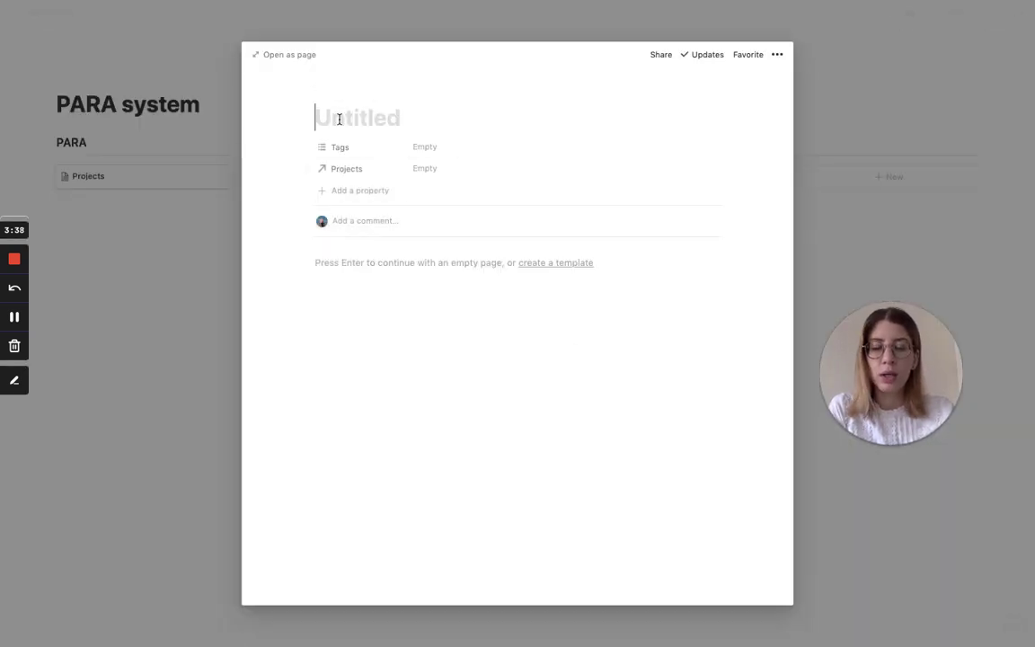
text(Example of area)
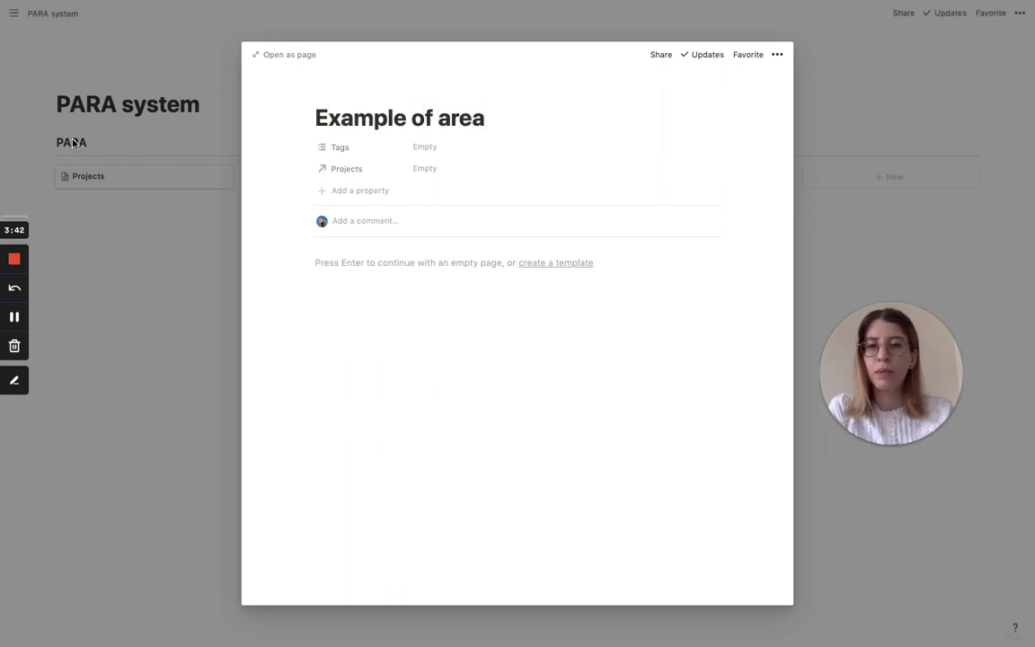
click(115, 209)
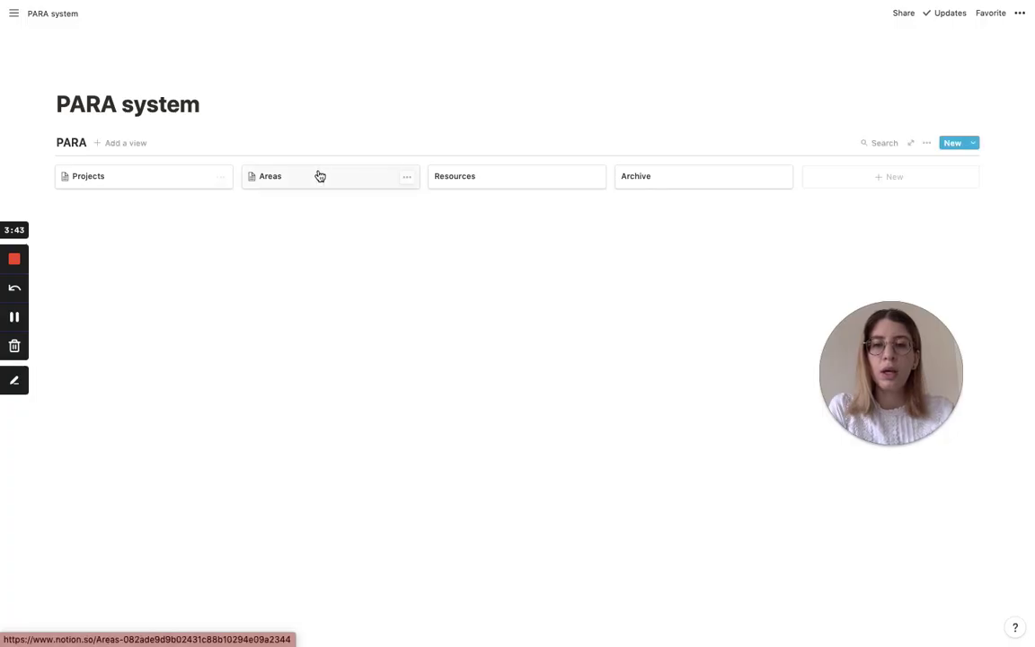
Step: Open the untitled card in the Projects page's database and title it "Example of project"
click(117, 186)
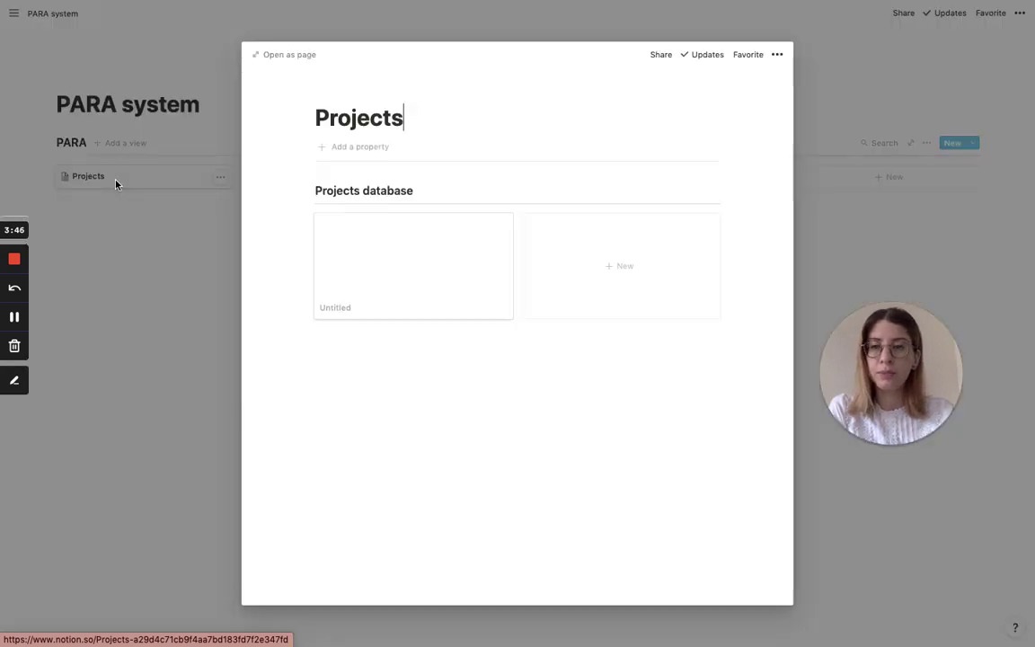
click(396, 260)
text(Project examp)
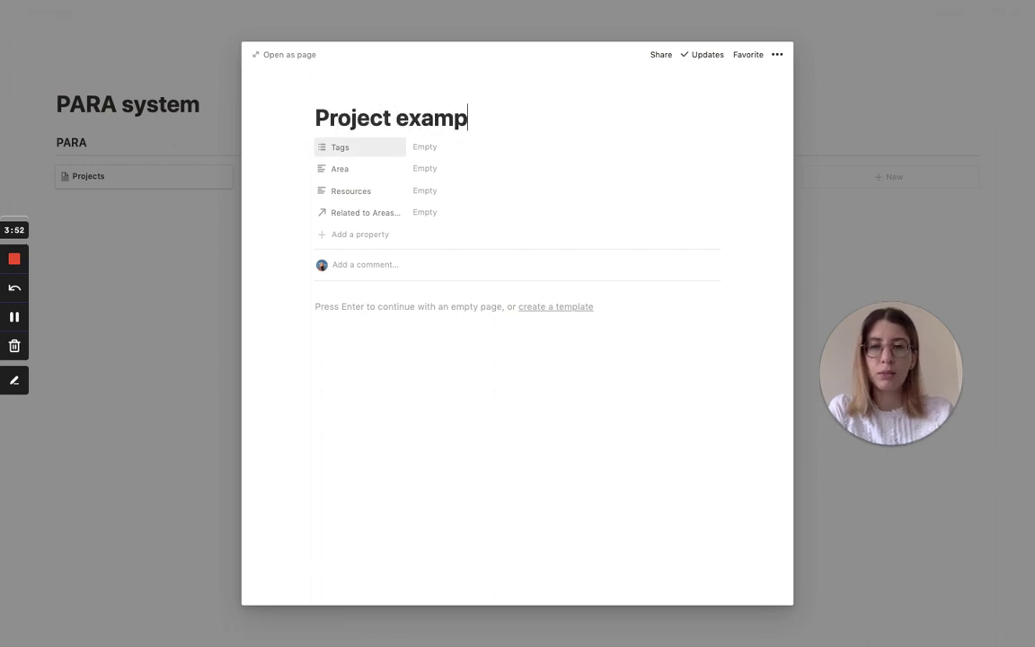
drag(317, 117, 313, 118)
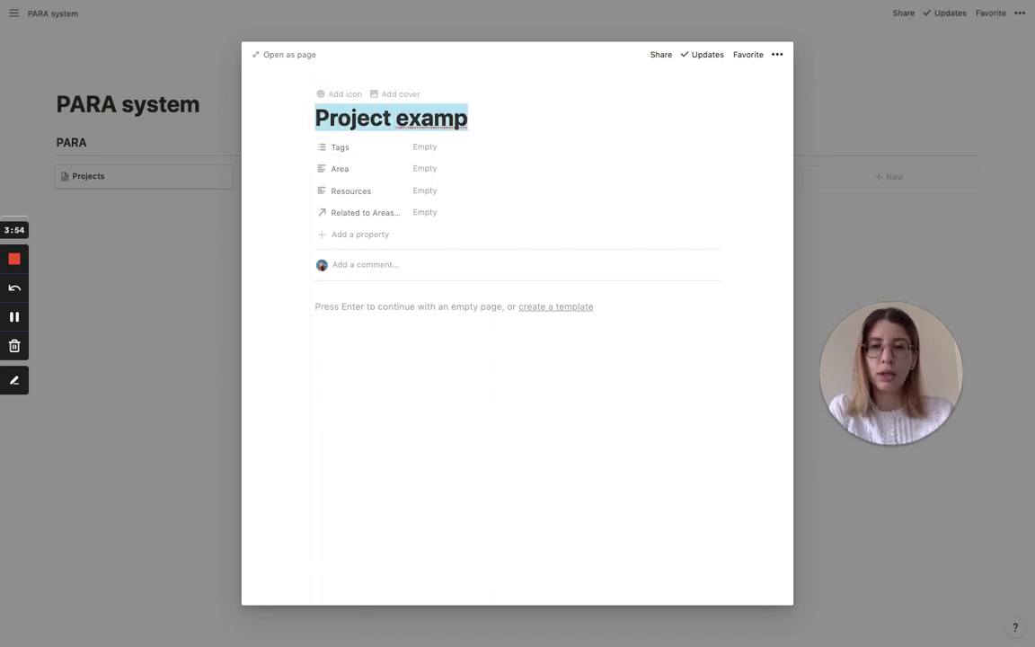
text(Example of project)
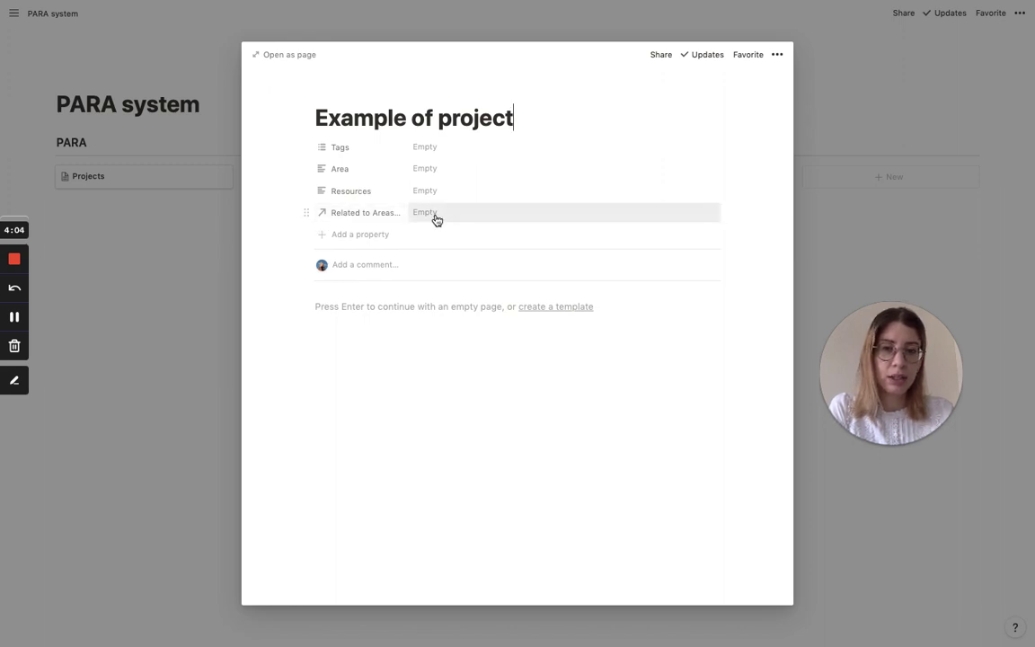
Step: Delete the text property Area from the "Example of project" card
click(307, 168)
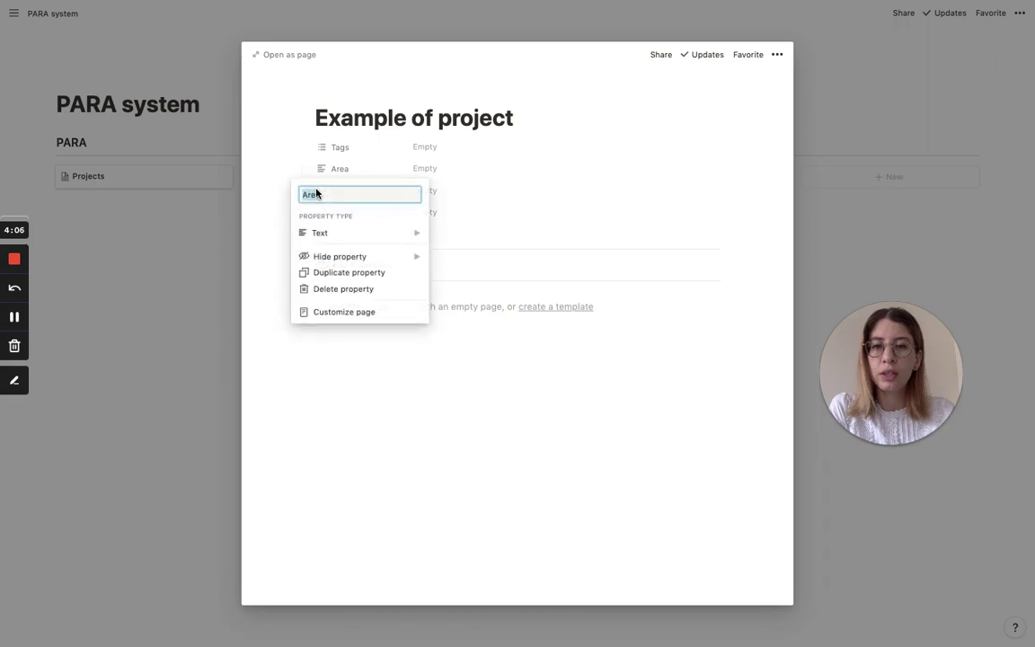
click(326, 289)
click(476, 334)
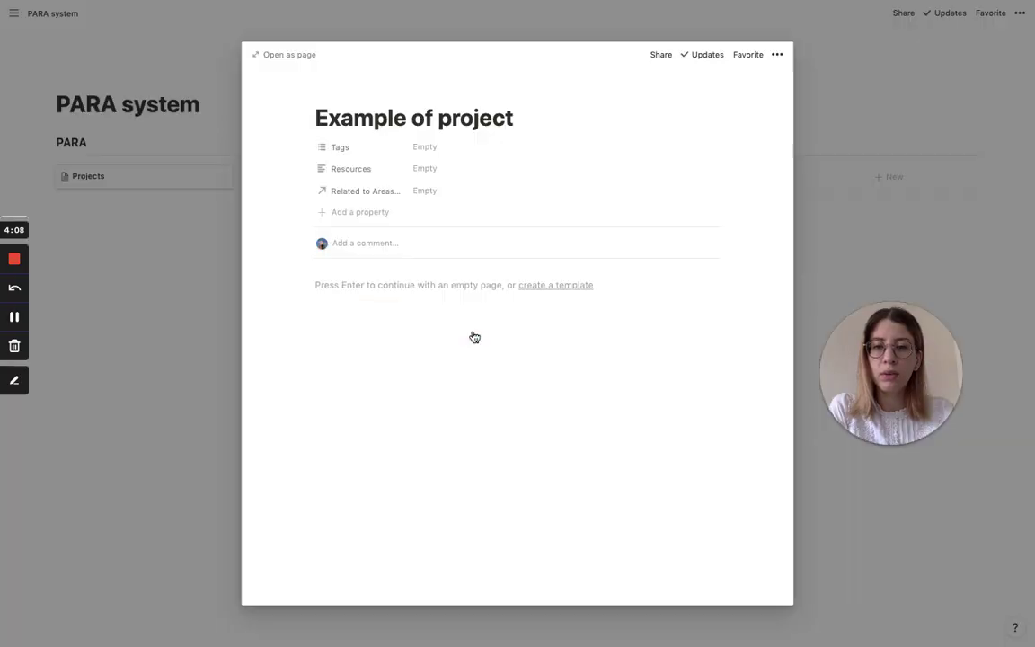
Step: Rename the relation property linked to the Areas database as "Area"
click(348, 196)
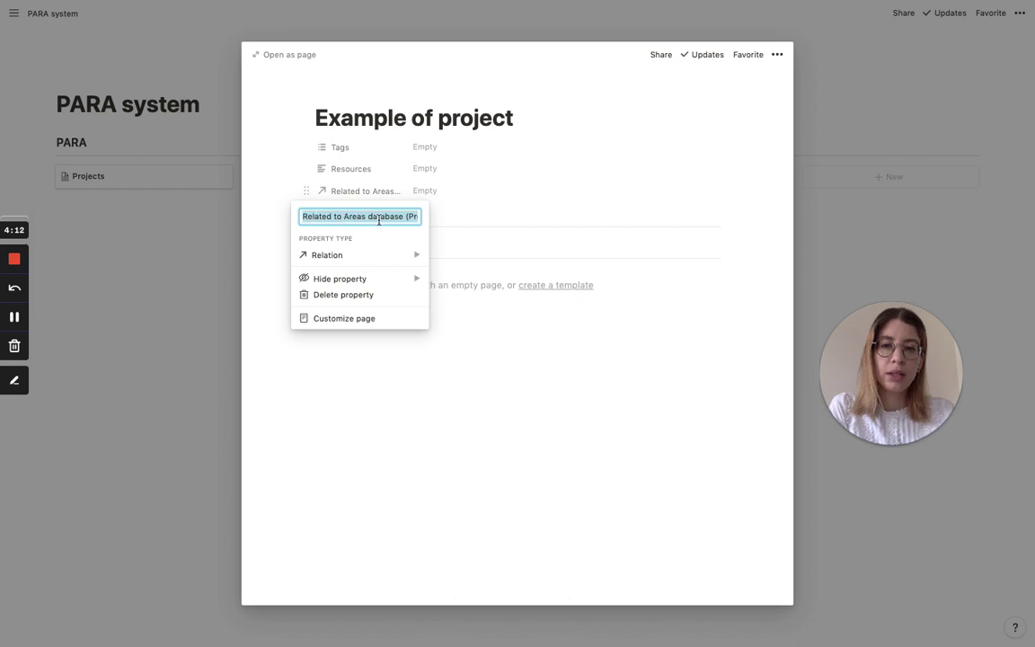
drag(396, 222, 421, 223)
click(421, 223)
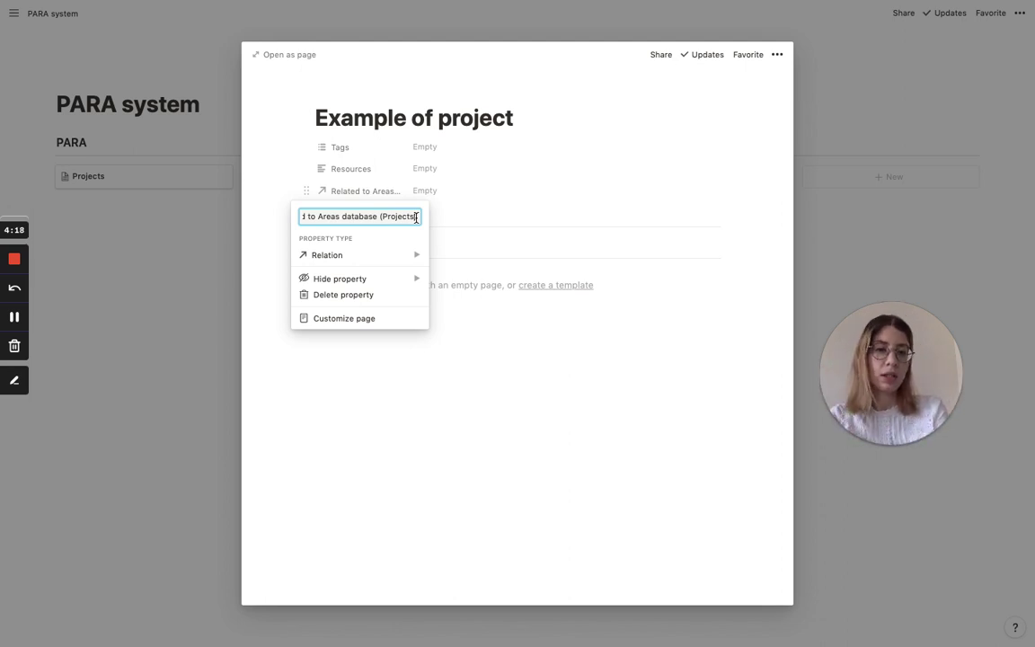
click(529, 218)
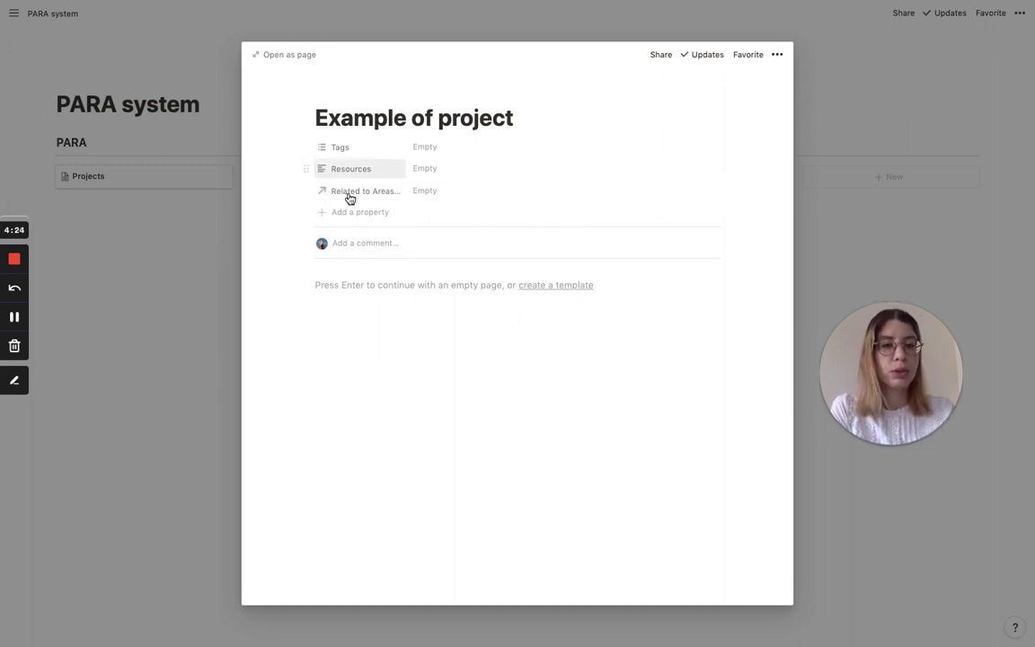
click(346, 196)
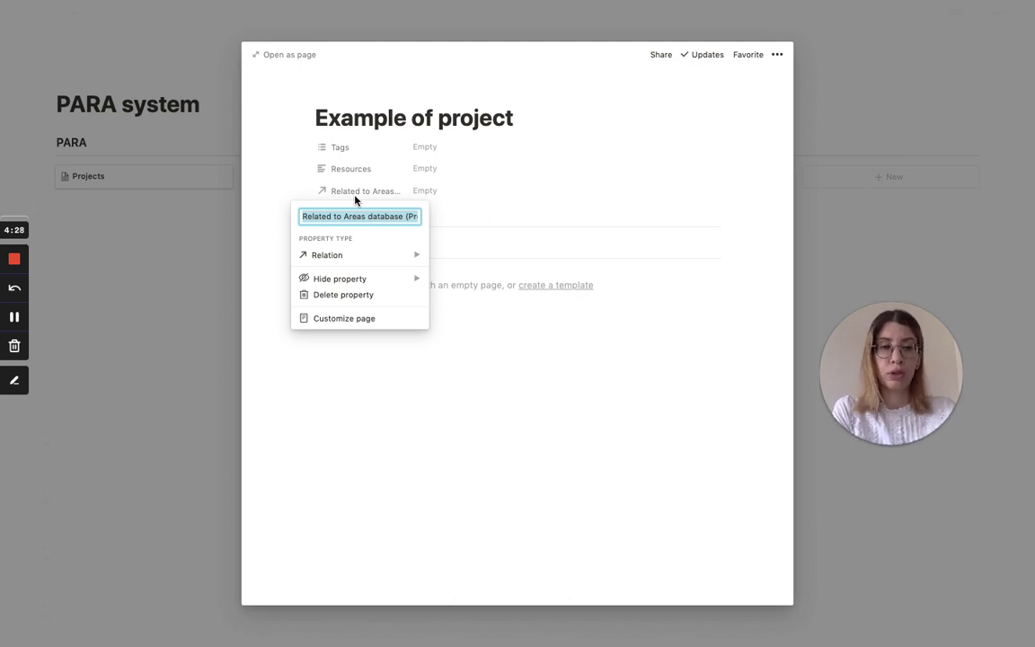
text(Area)
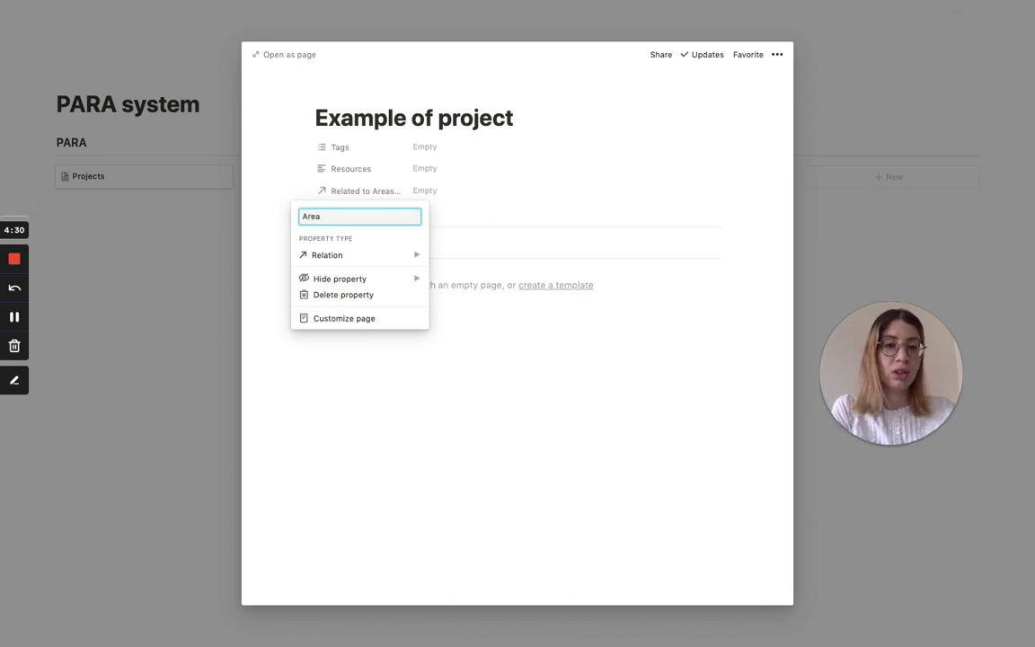
key(Return)
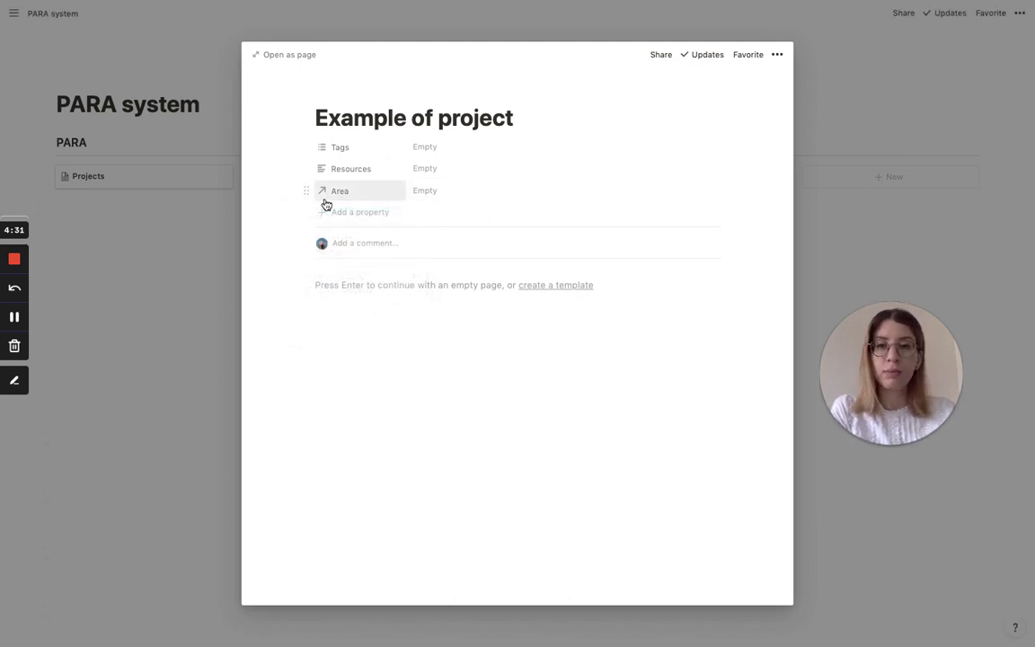
Step: Link the "Example of area" page in the Area relation of the "Example of project" card
click(470, 196)
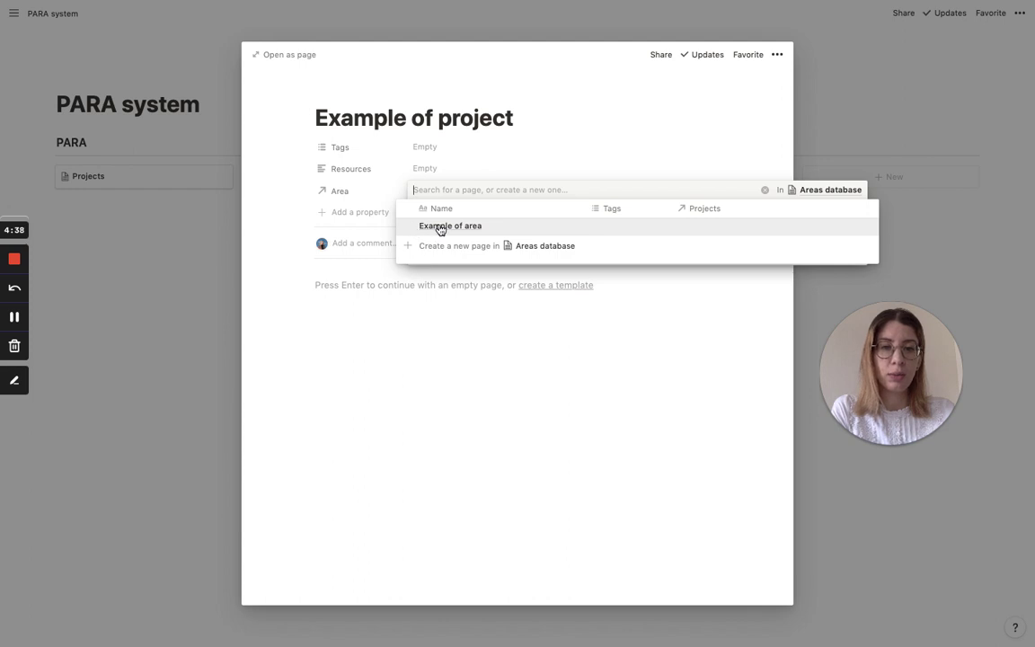
click(440, 227)
click(424, 385)
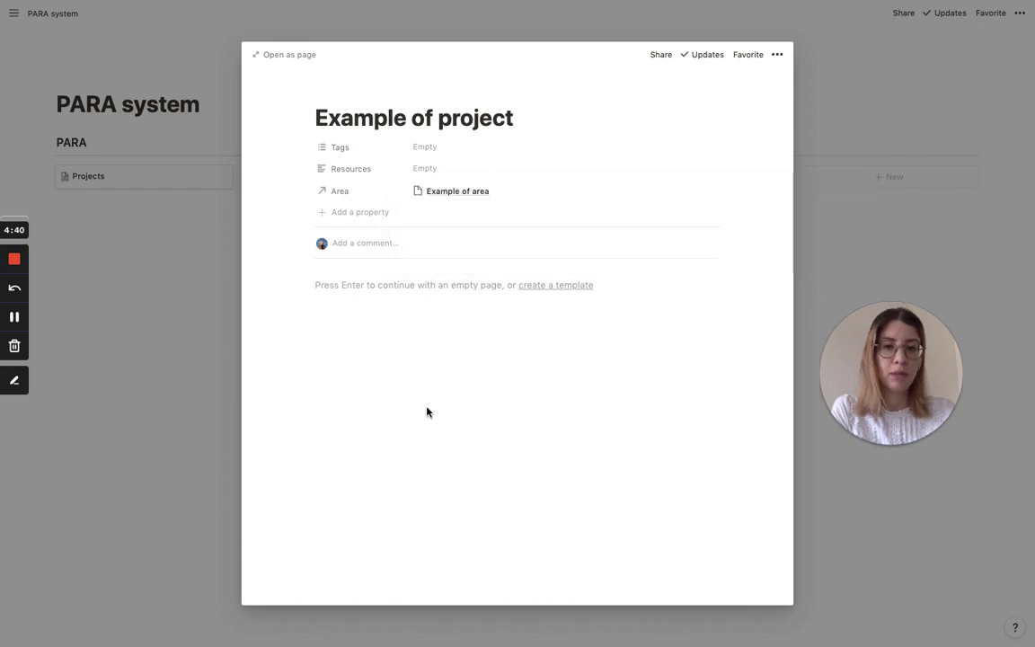
Step: Delete the text property Resources from the "Example of project" card and close the card
click(328, 168)
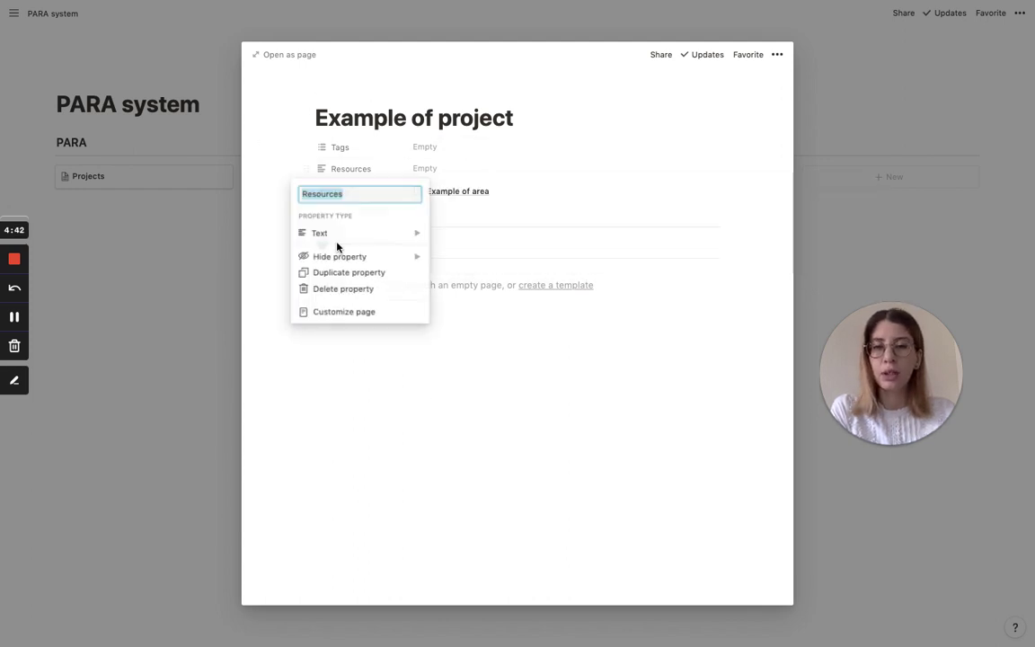
click(342, 289)
click(473, 335)
click(167, 218)
Step: Open the "Example of area" card on the Areas page, check its Projects relation and close it
click(277, 184)
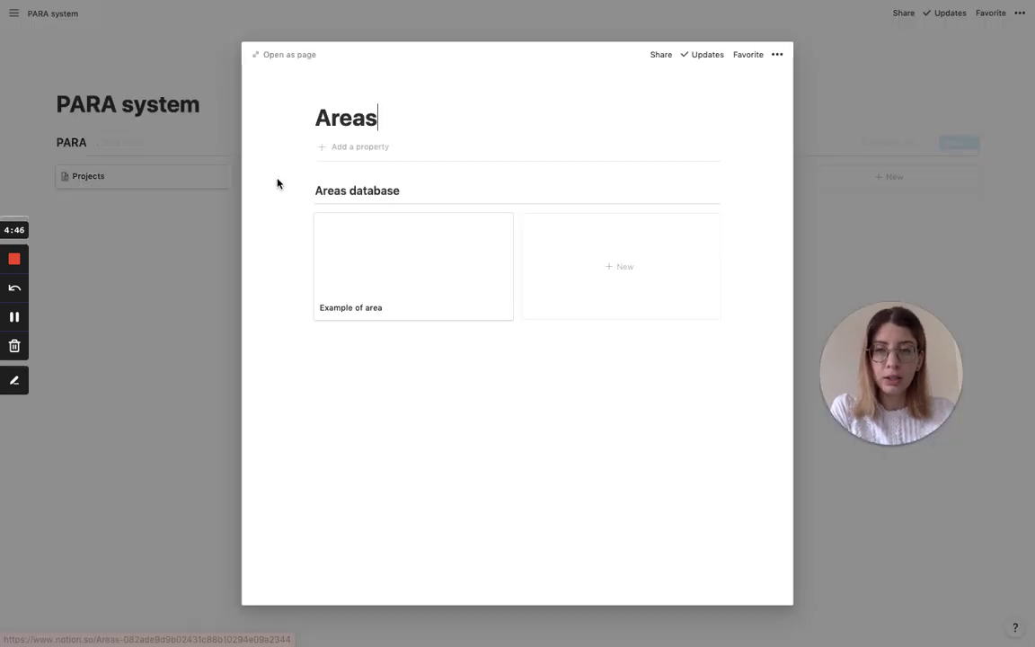
click(376, 266)
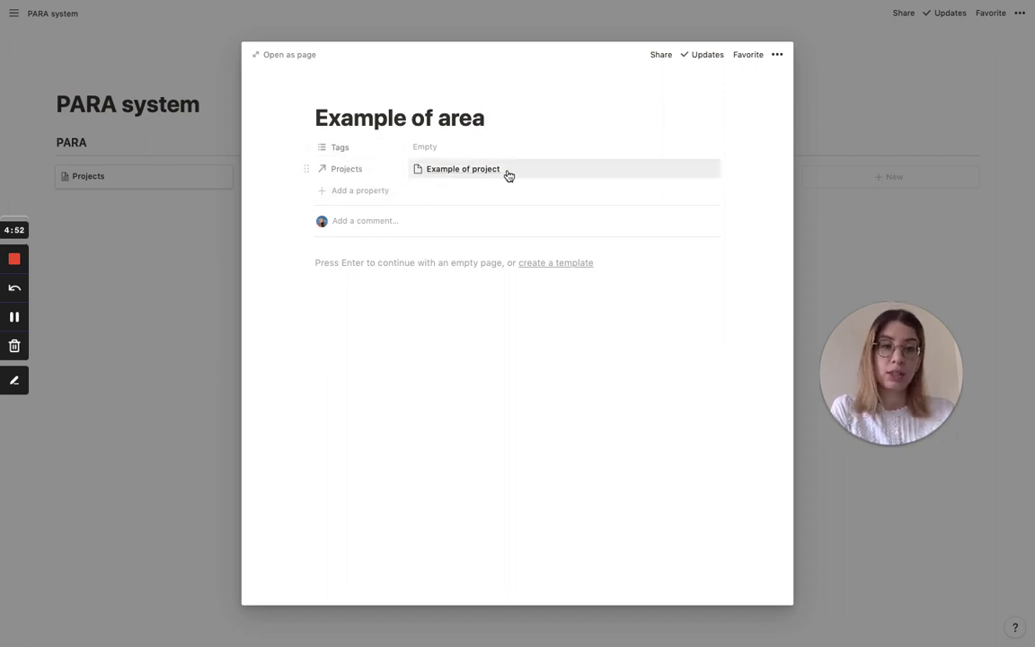
click(158, 183)
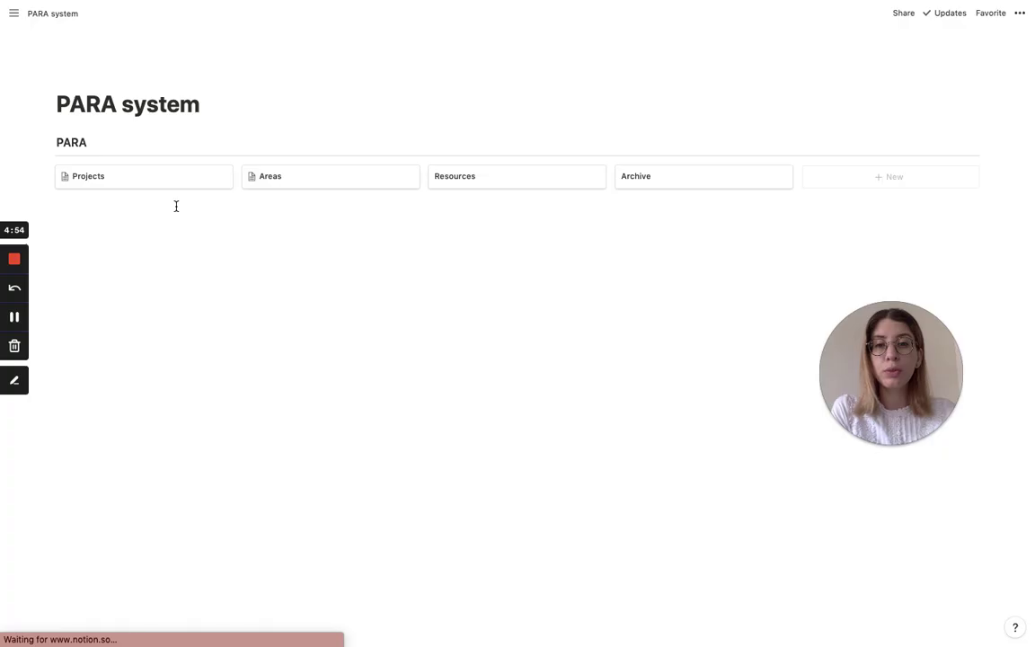
Step: Insert an inline list database on the Resources page and title it "Resources database"
click(514, 186)
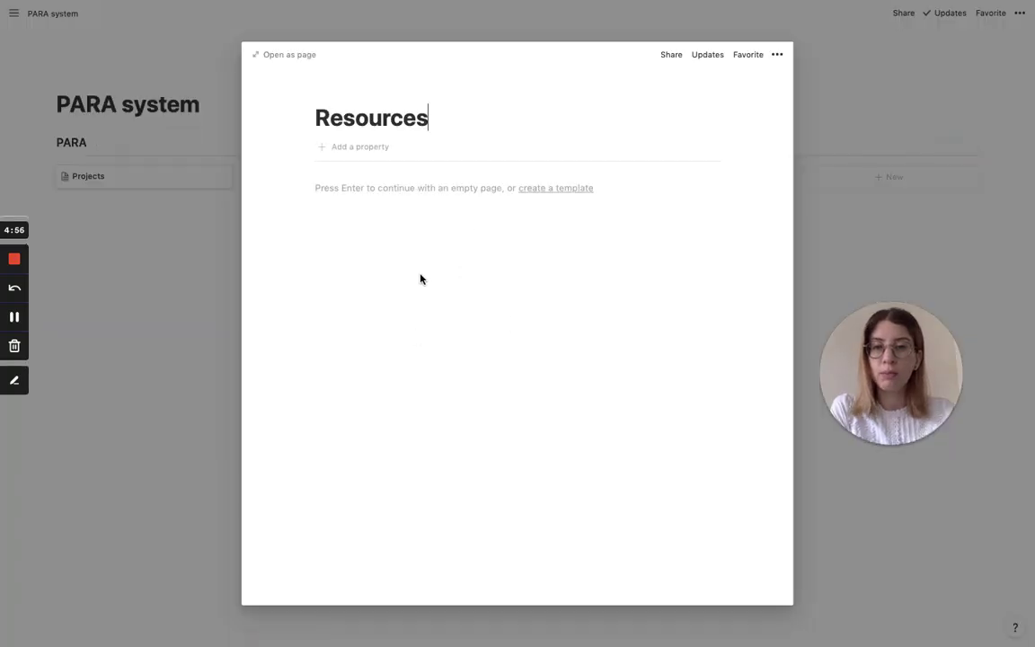
text(/)
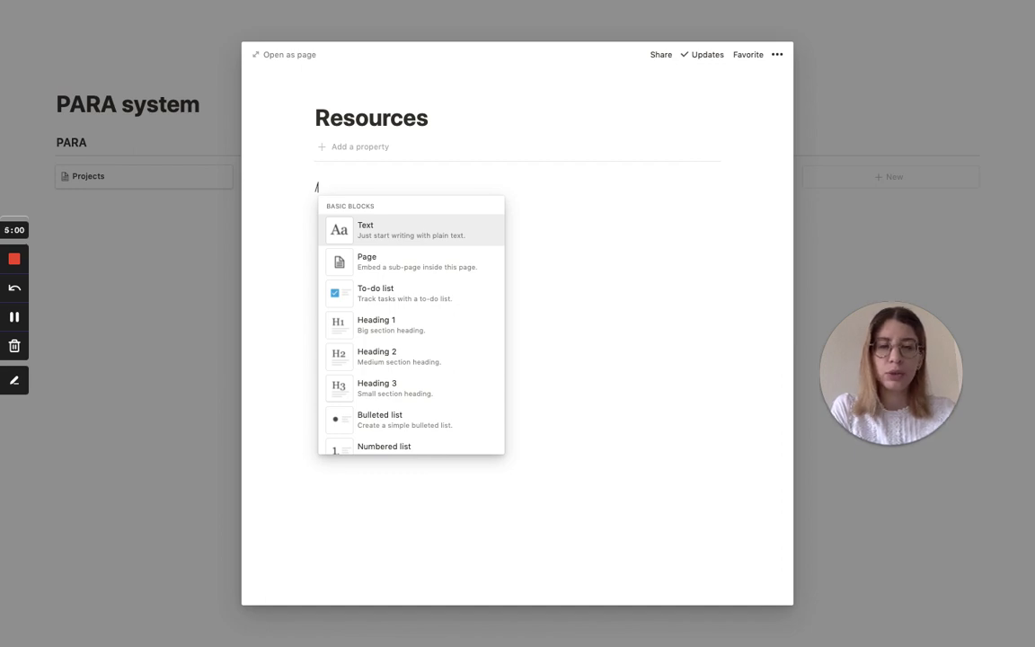
text(list in)
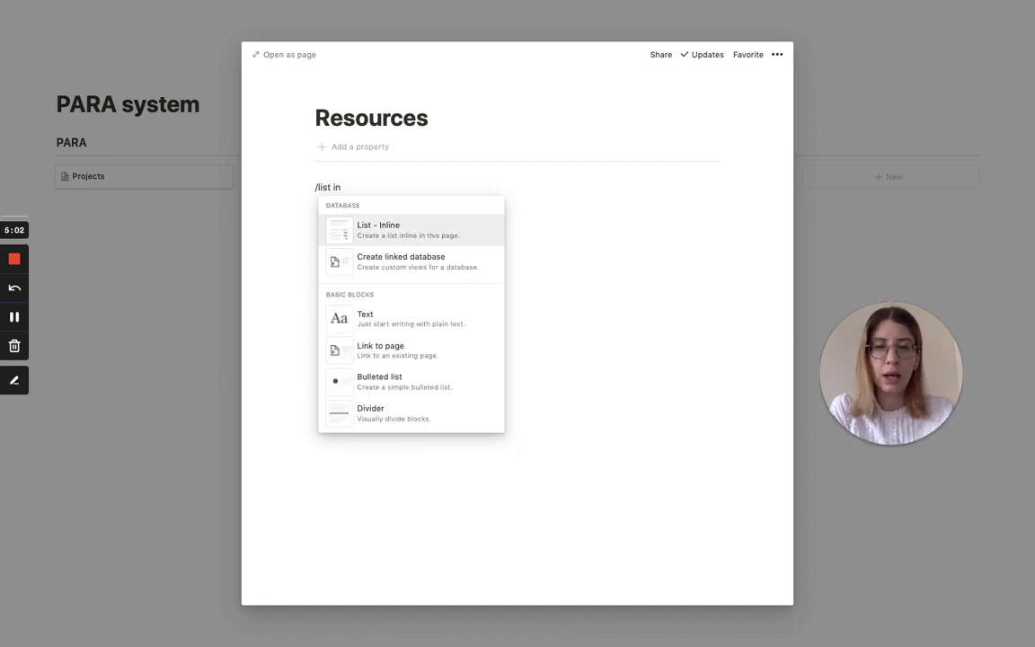
click(404, 235)
key(BackSpace)
click(328, 192)
text(Resources database)
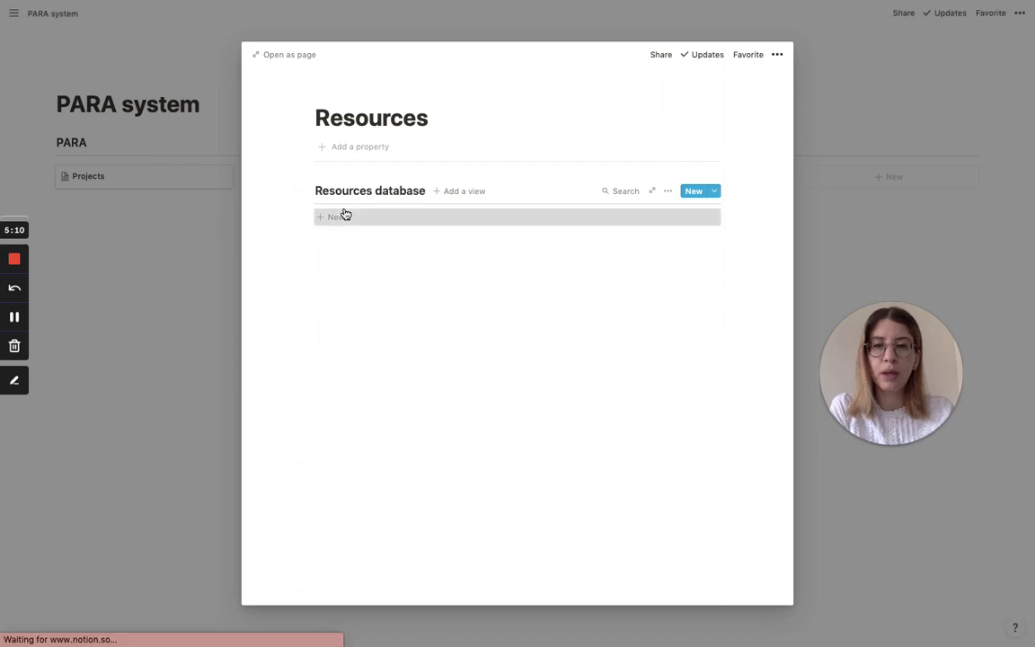
Step: Add an entry titled "Example of resource" to the Resources database
click(344, 216)
text(Example of rese)
key(BackSpace)
text(ource)
Step: Delete the Created property from the "Example of resource" entry
click(325, 148)
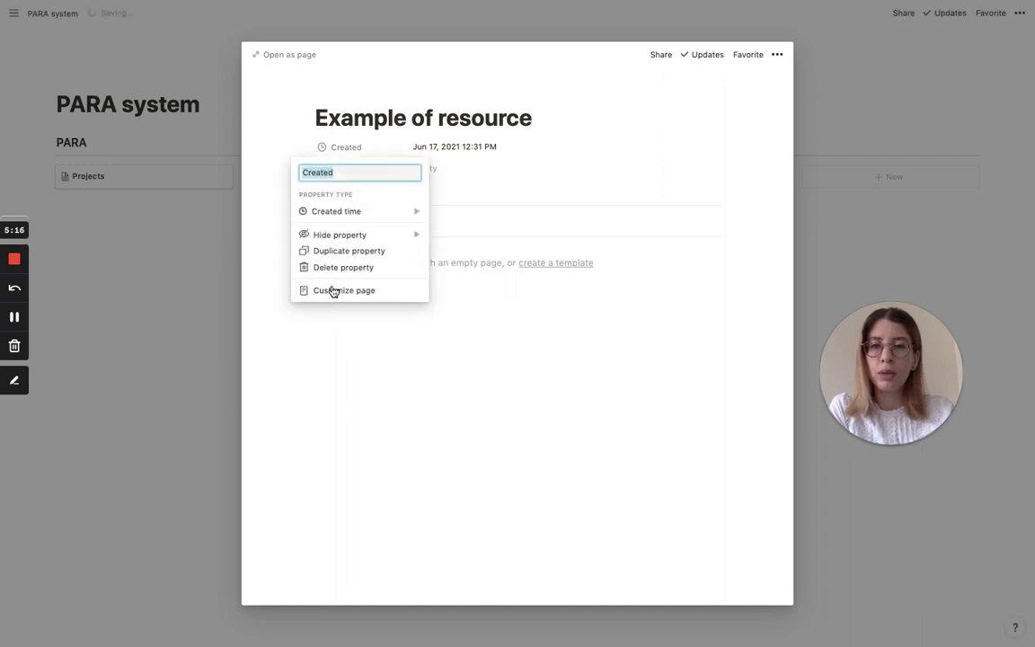
click(337, 267)
click(467, 339)
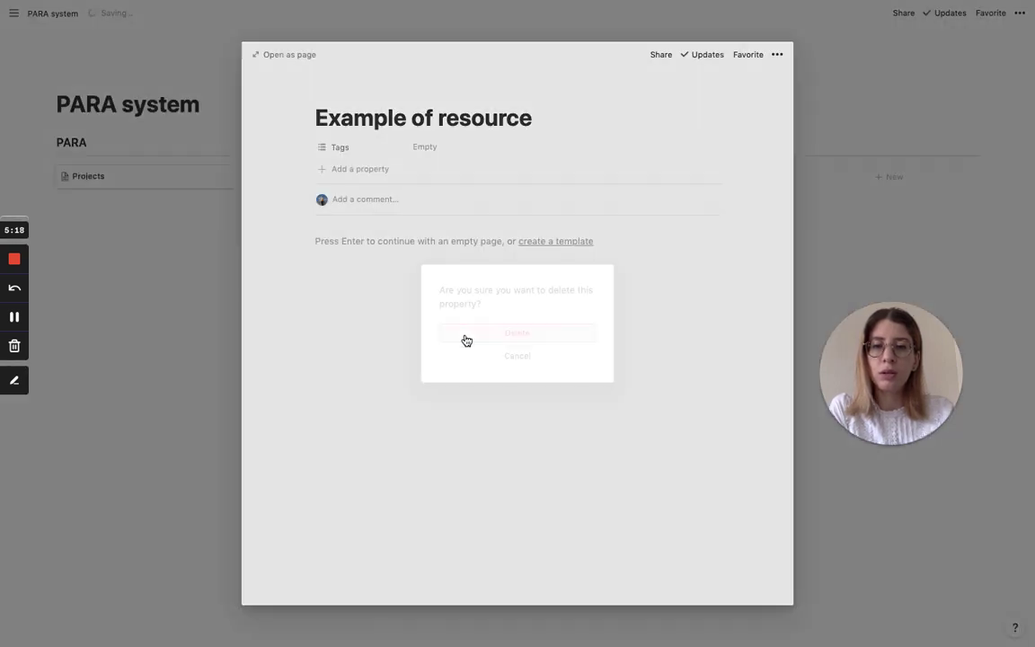
Step: Add a relation property to the "Example of resource" entry that links to the Projects database of the PARA system
click(361, 170)
mouse_move(349, 236)
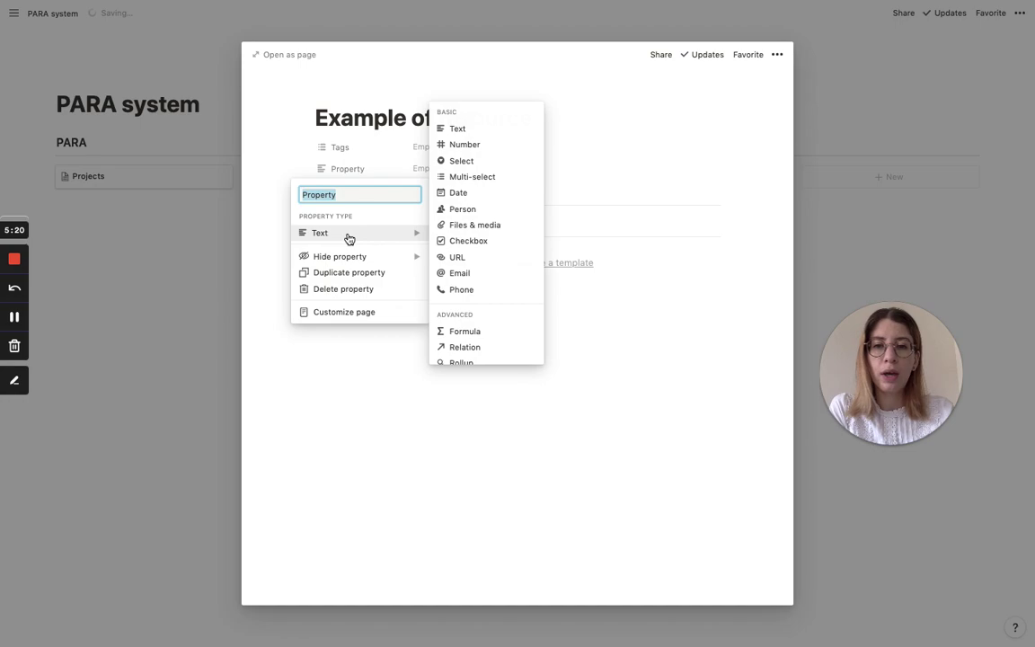
click(456, 347)
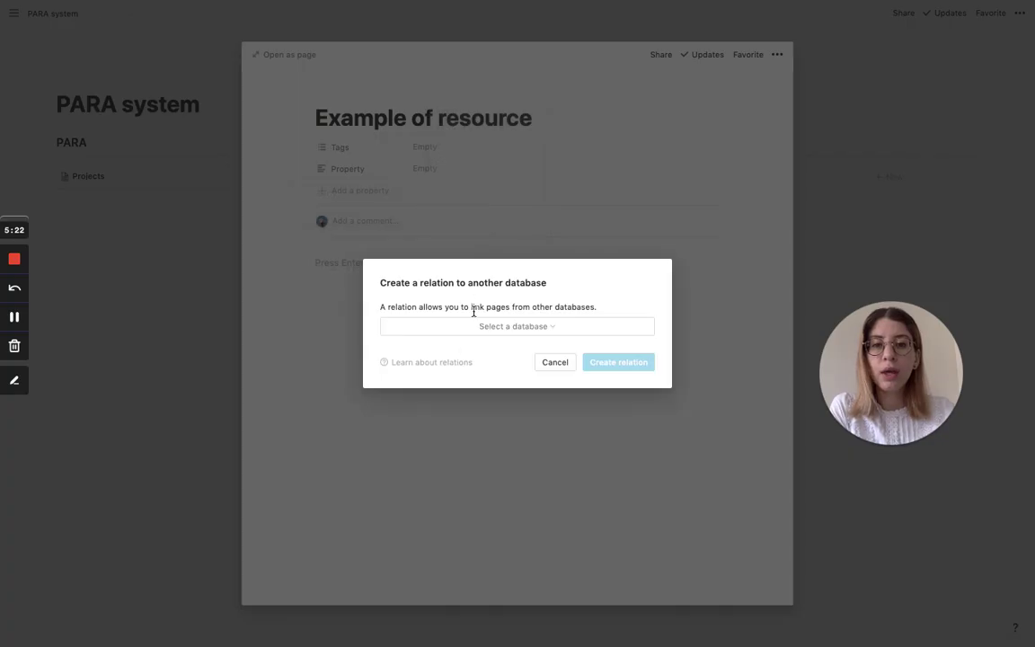
click(478, 326)
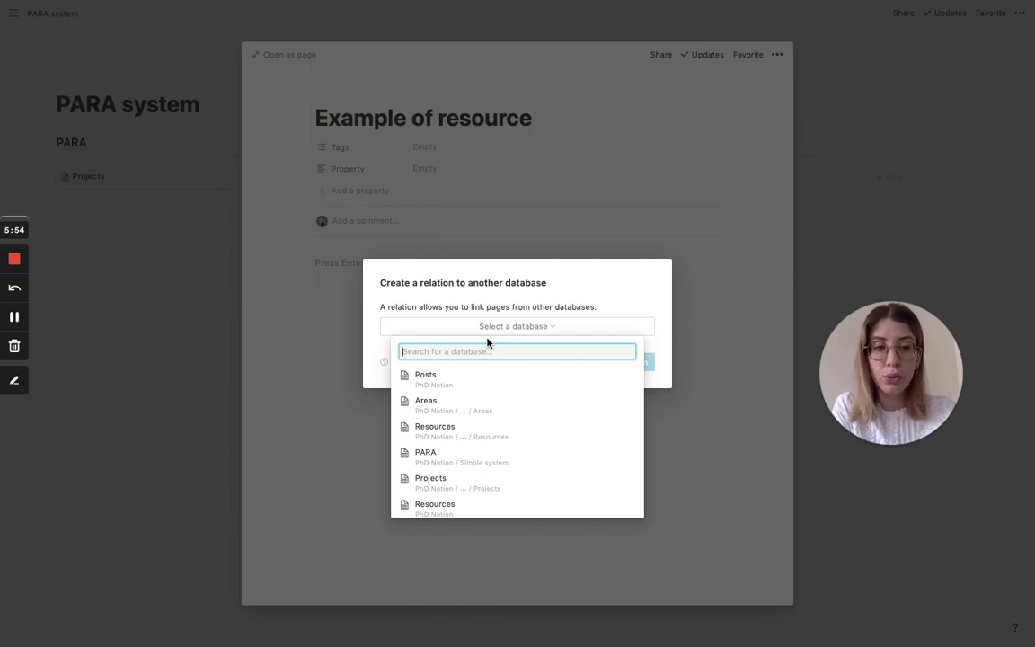
text(project)
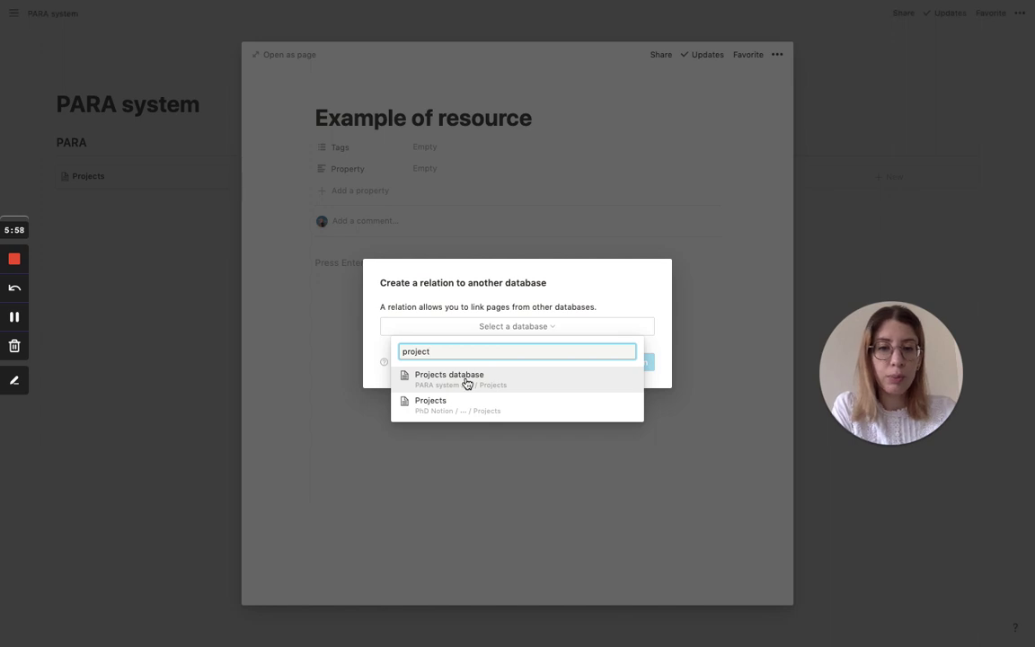
click(475, 382)
click(619, 363)
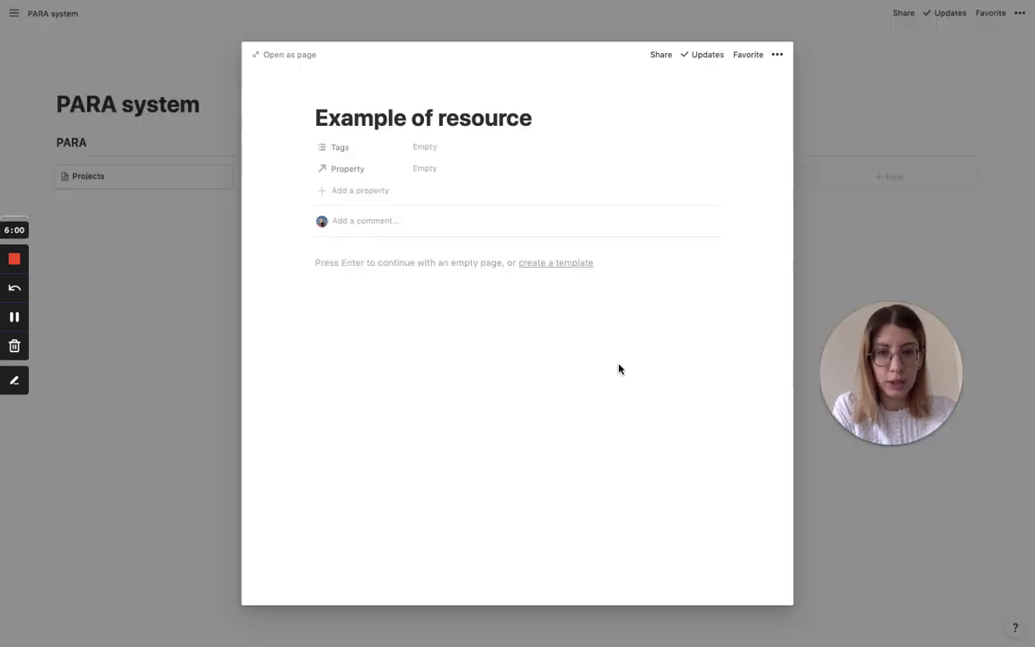
Step: Rename the new relation property of the resource entry as "Project"
click(339, 170)
text(Project)
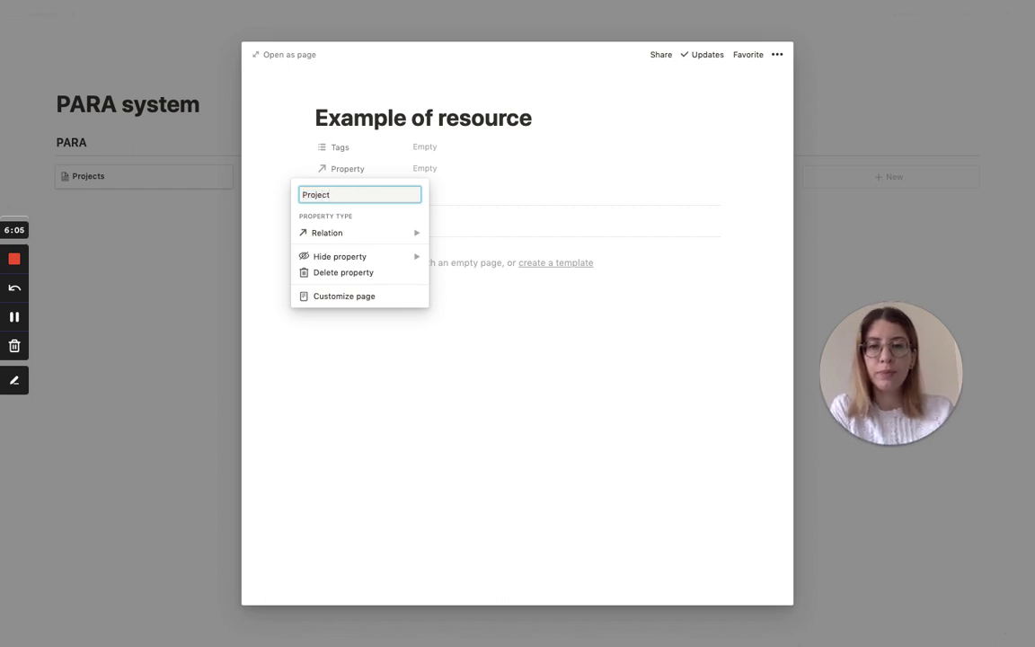
key(Return)
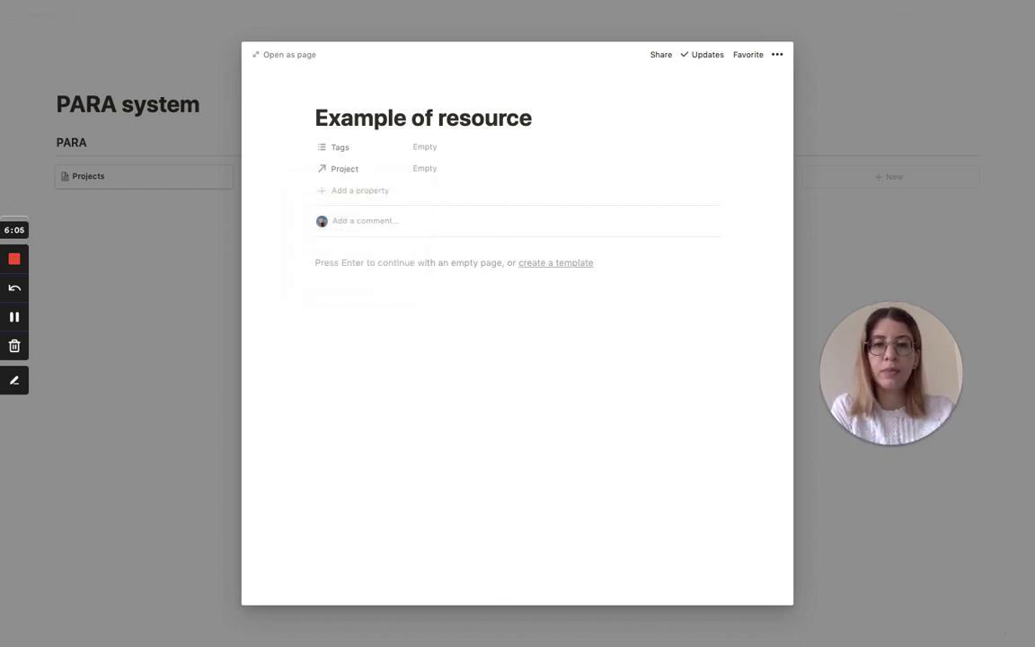
Step: Link the "Example of project" page in the Project relation of the "Example of resource" entry
click(427, 171)
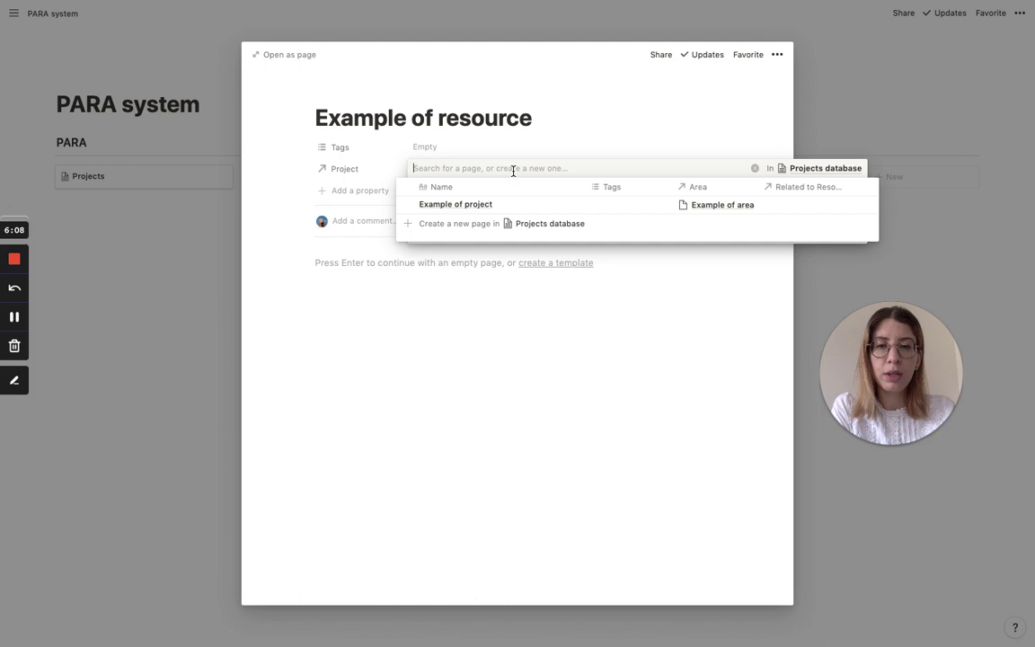
click(407, 206)
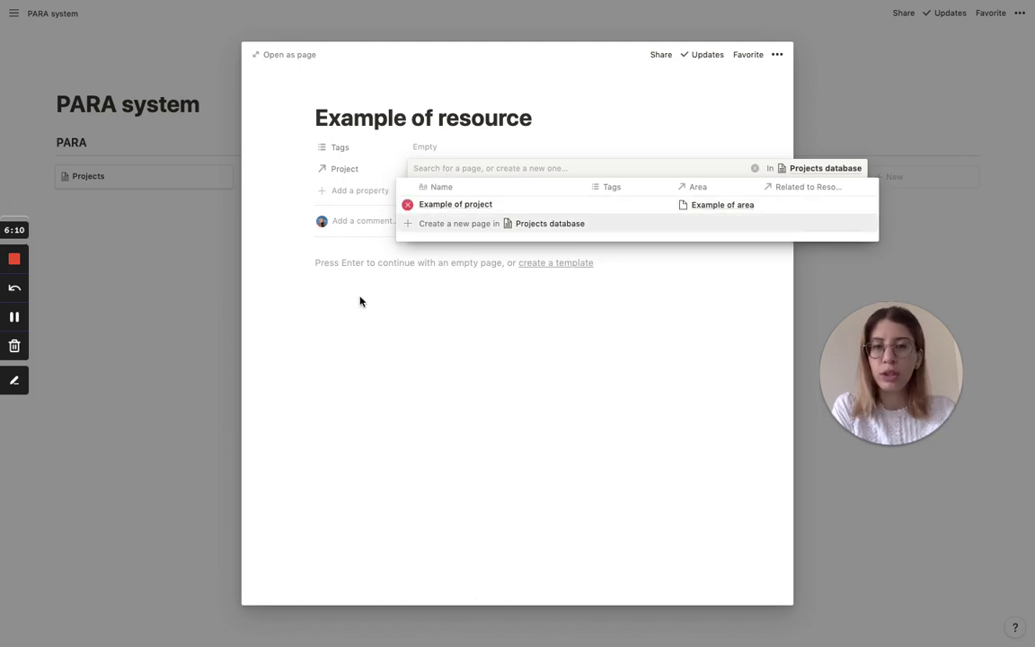
click(377, 337)
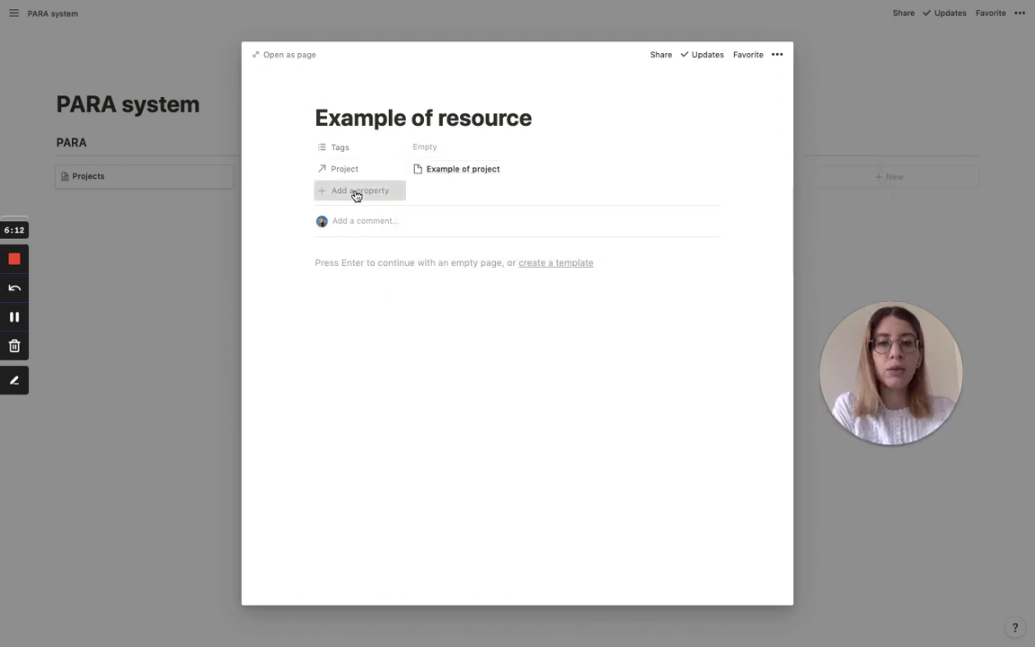
Step: Add a rollup property named "Area" to the "Example of resource" entry
click(356, 191)
mouse_move(345, 259)
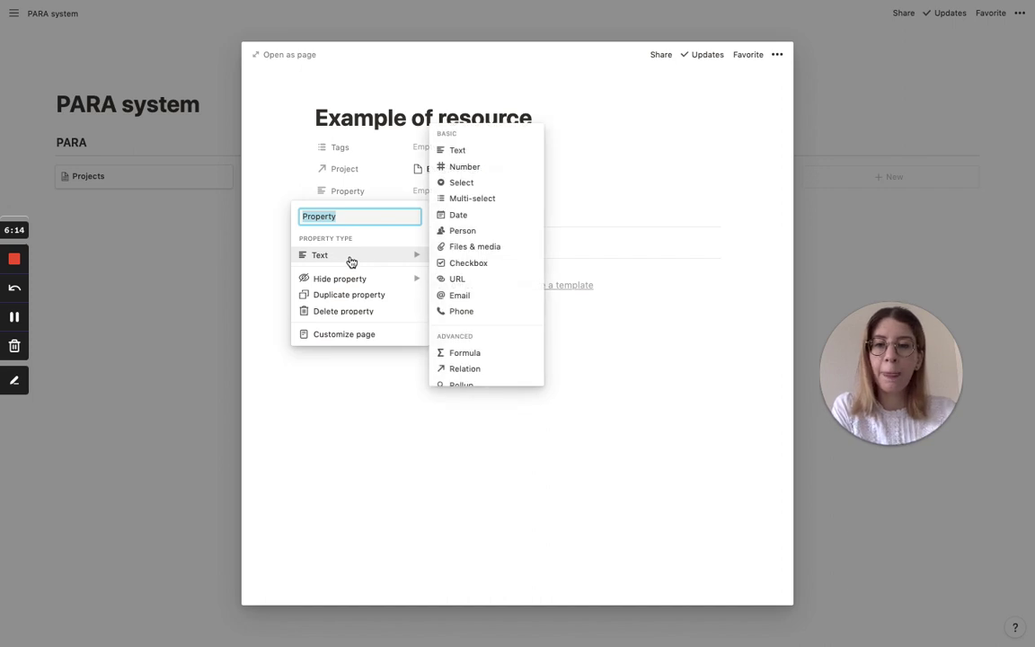
scroll(461, 370, down, 3)
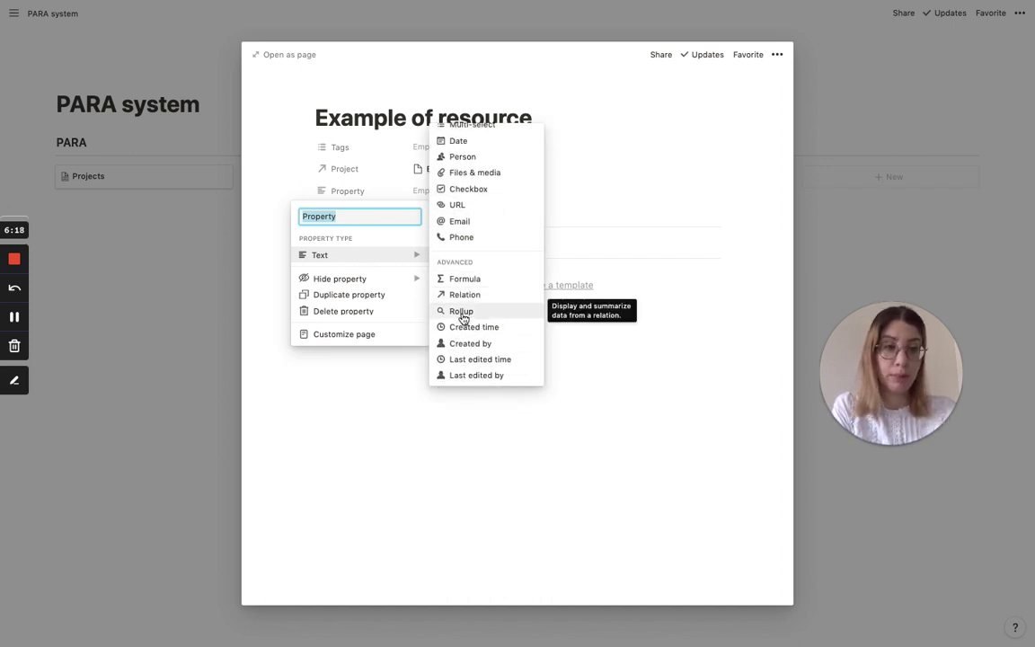
click(462, 314)
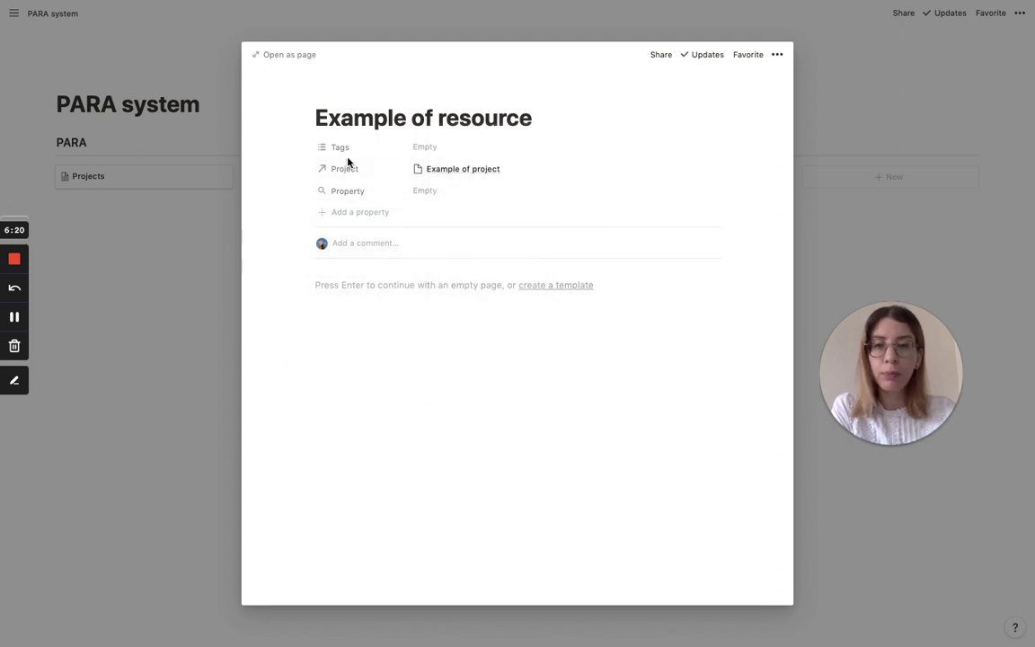
click(348, 199)
text(Area)
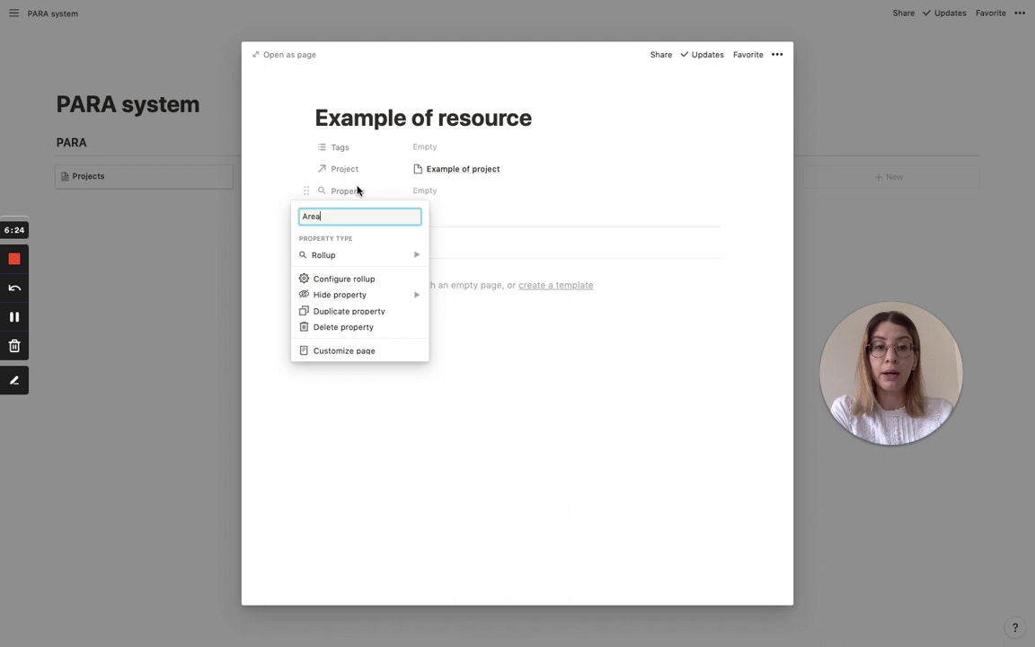
click(433, 194)
Step: Configure the Area rollup to use the Project relation and display its Area property
click(434, 192)
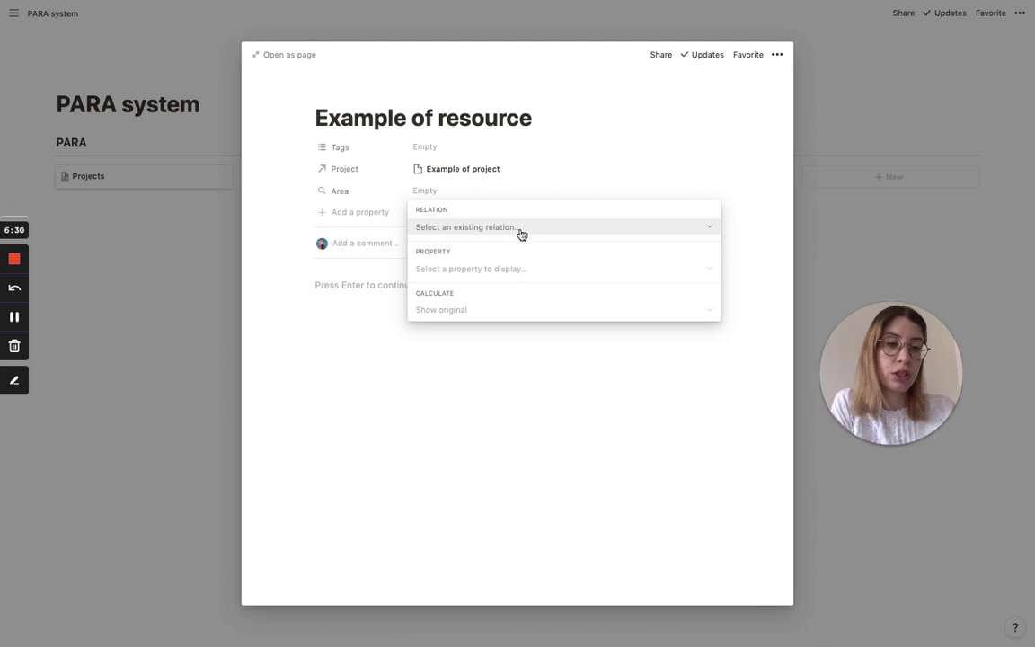
click(476, 230)
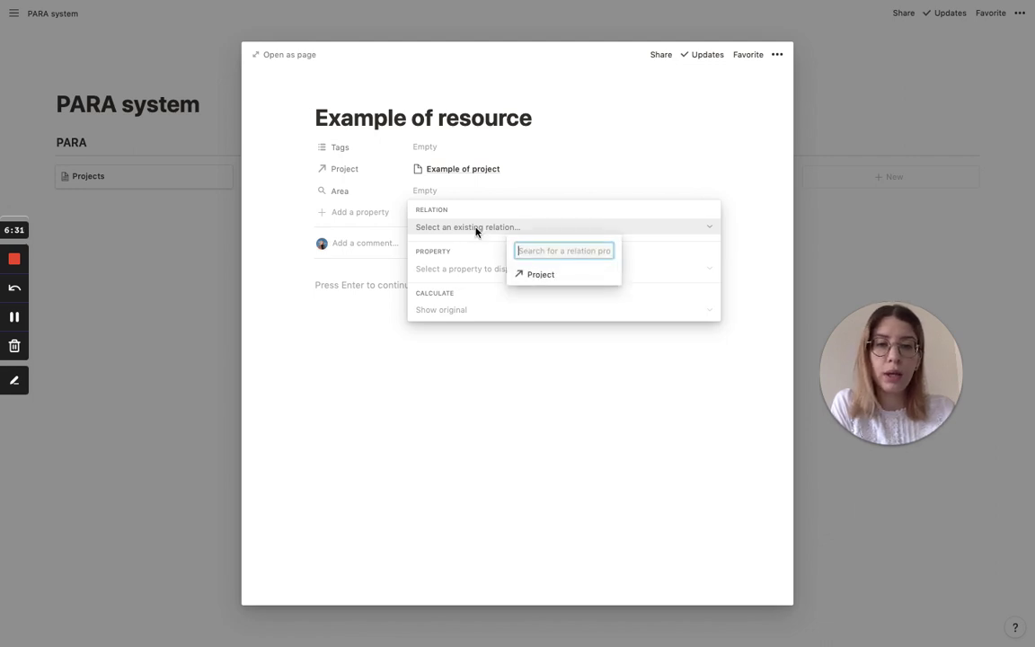
click(549, 275)
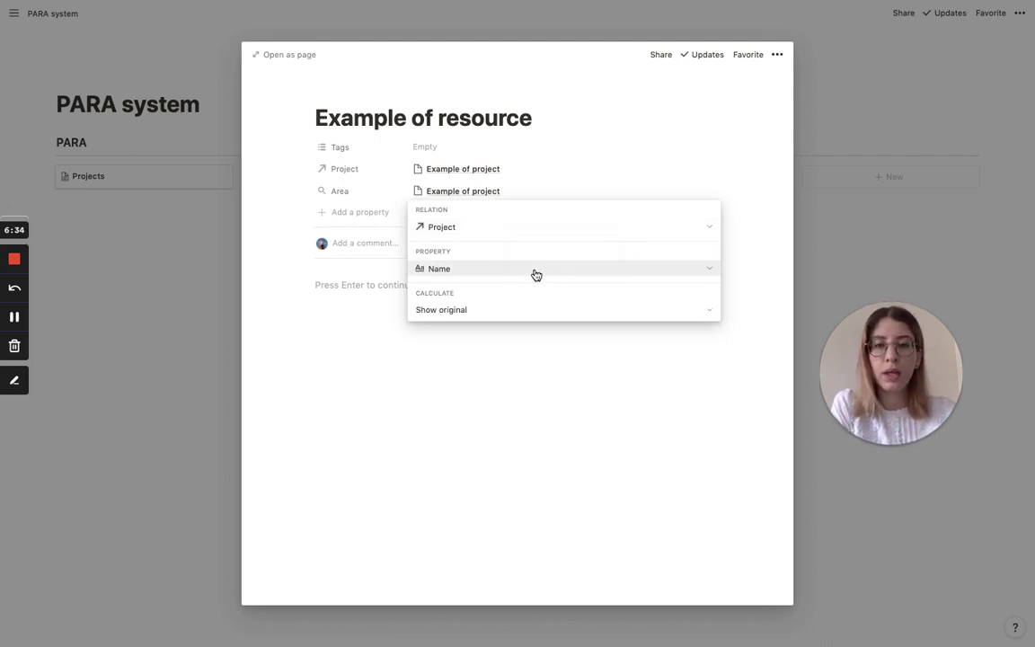
click(445, 272)
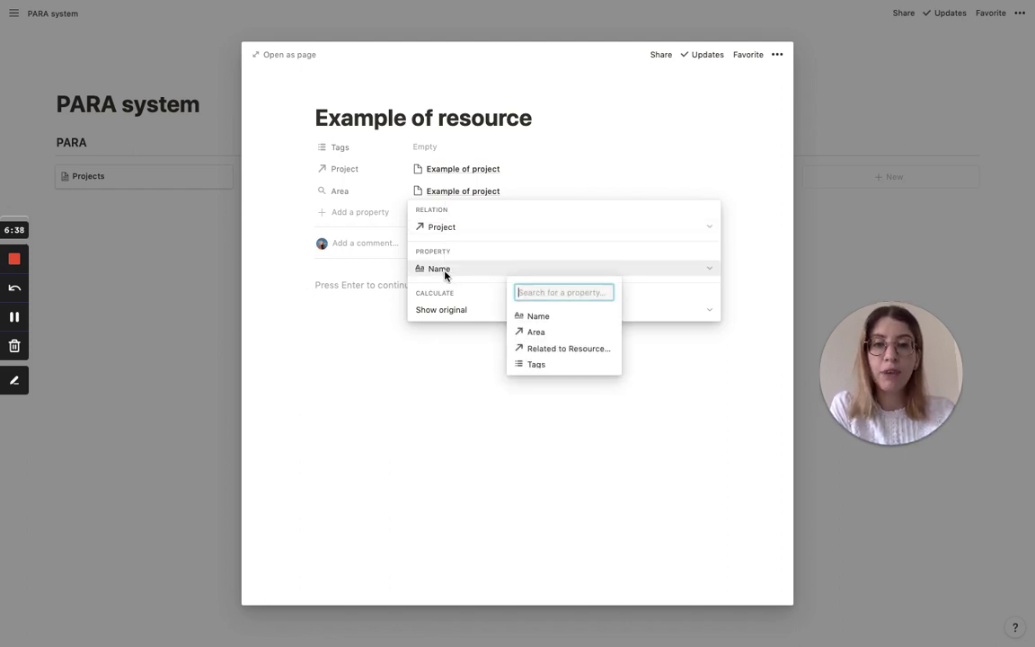
click(551, 341)
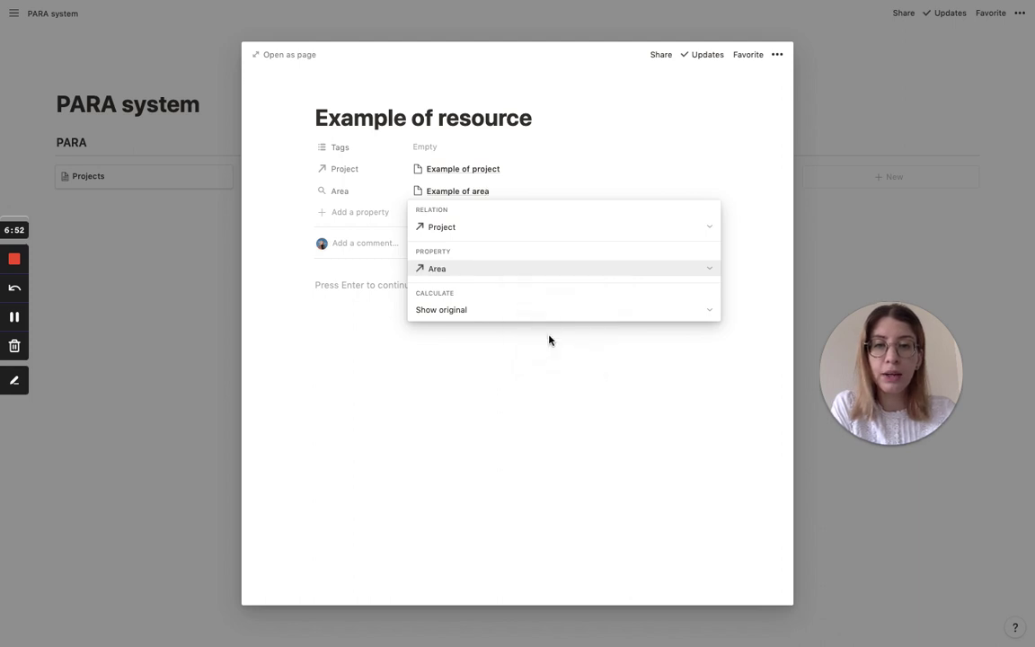
click(493, 381)
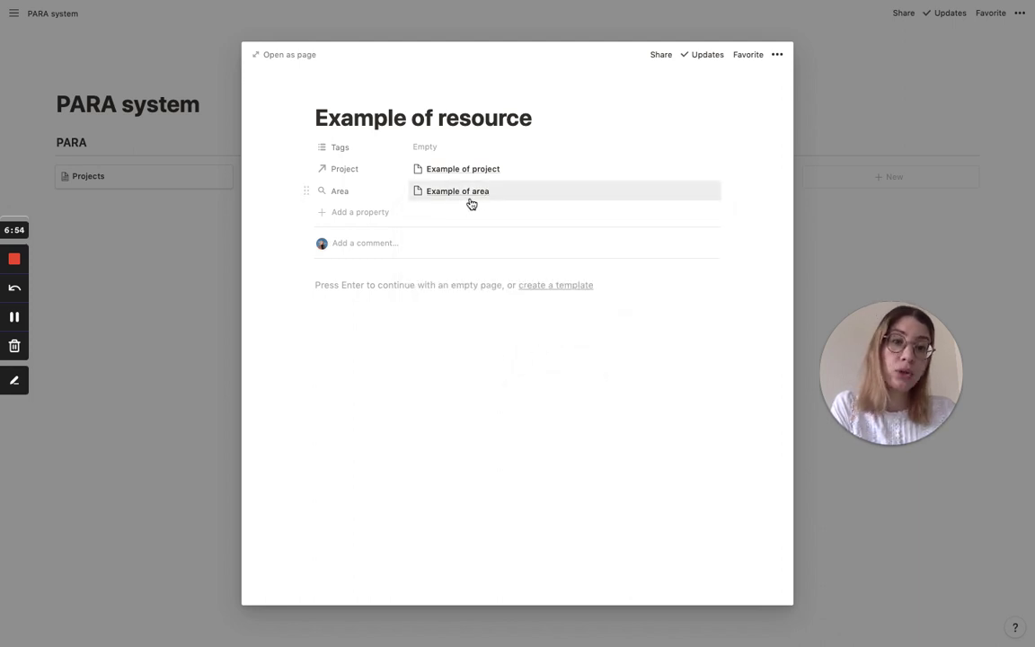
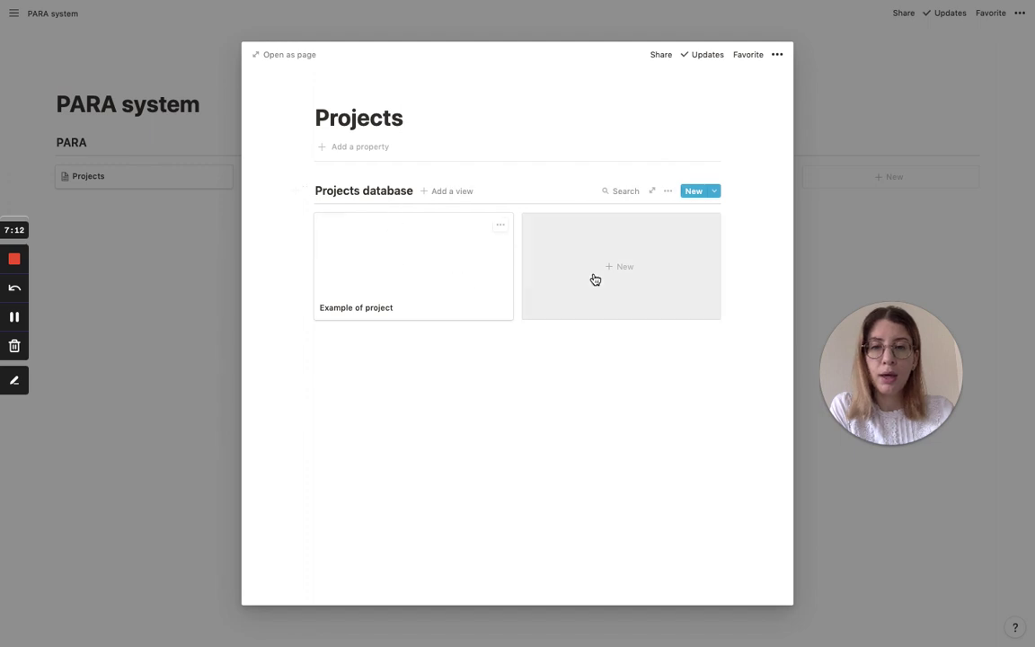
Step: Title a new card in the Projects database "Project 2", close it and open the Areas page
text(Project 2)
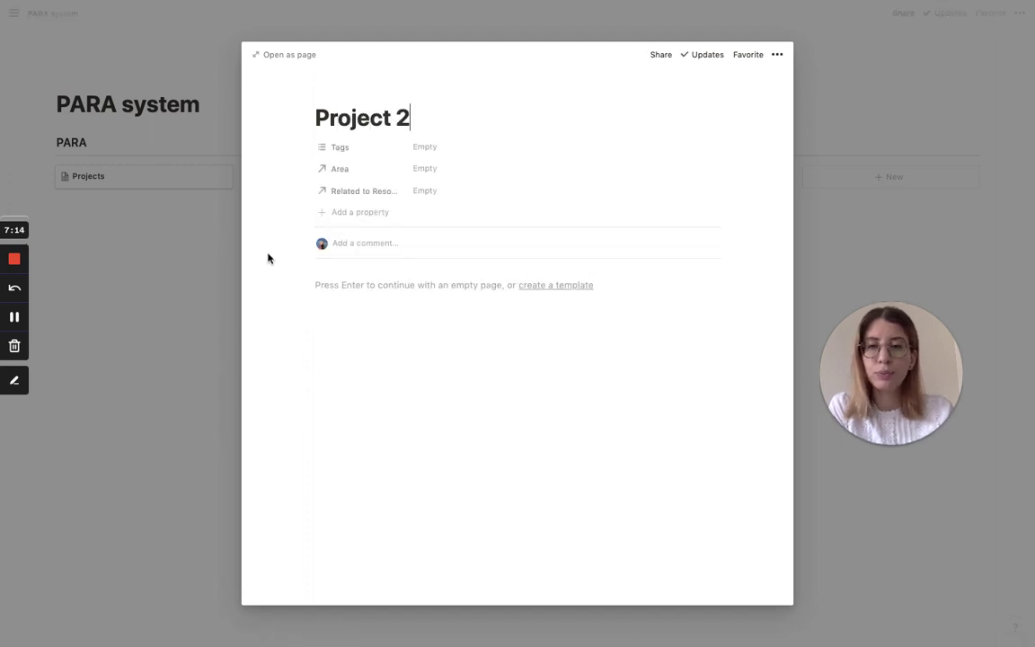
click(239, 245)
click(318, 184)
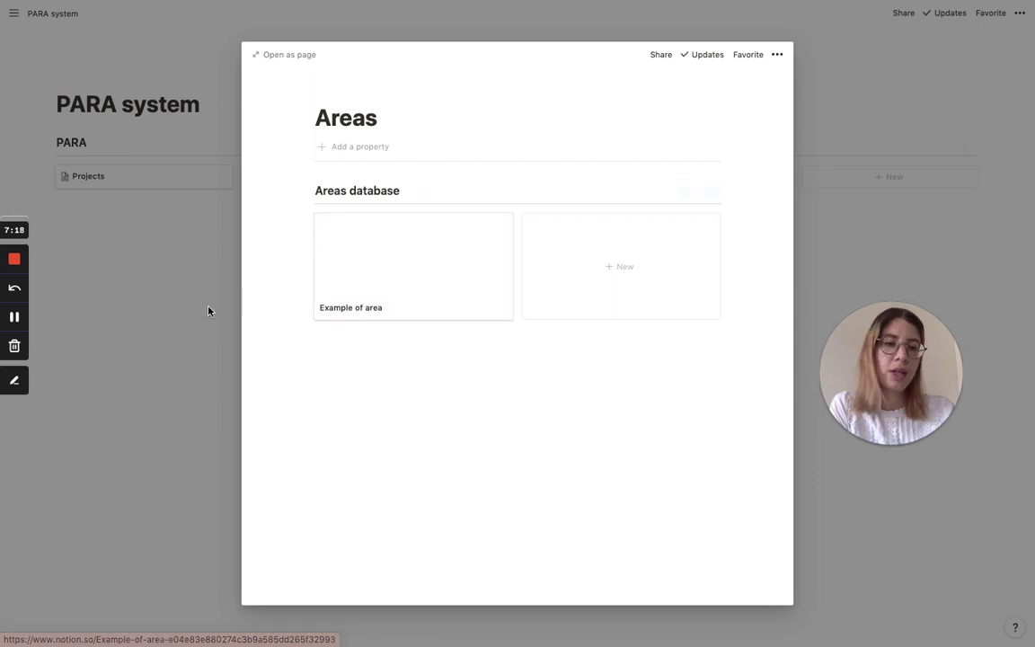
Step: Link "Project 2" in the Project relation of the "Resource 2" entry in the Resources database
click(187, 276)
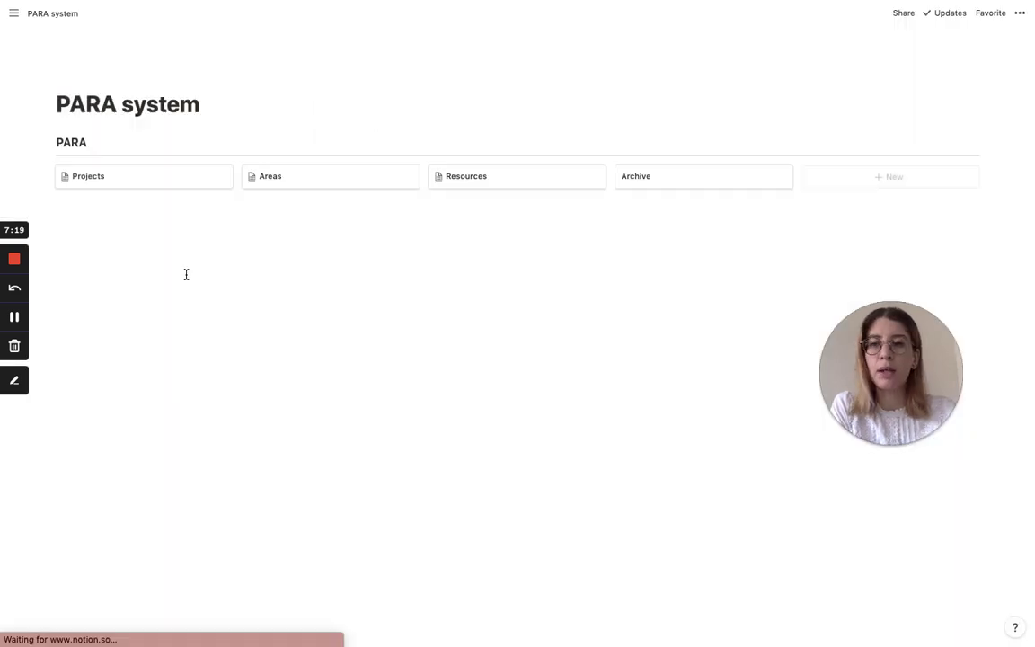
click(464, 178)
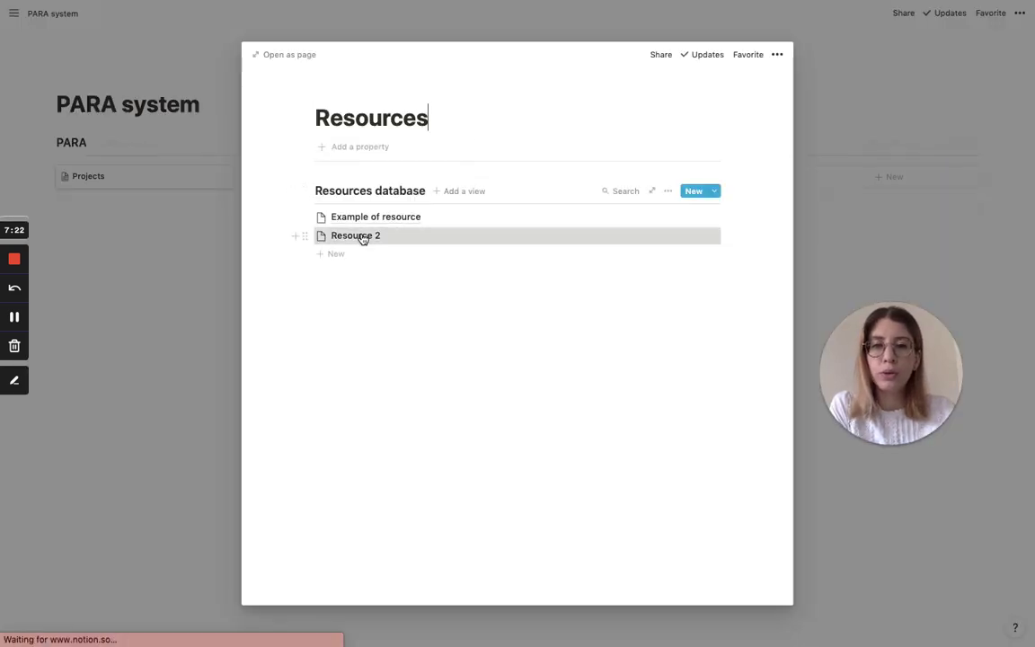
click(364, 235)
click(435, 171)
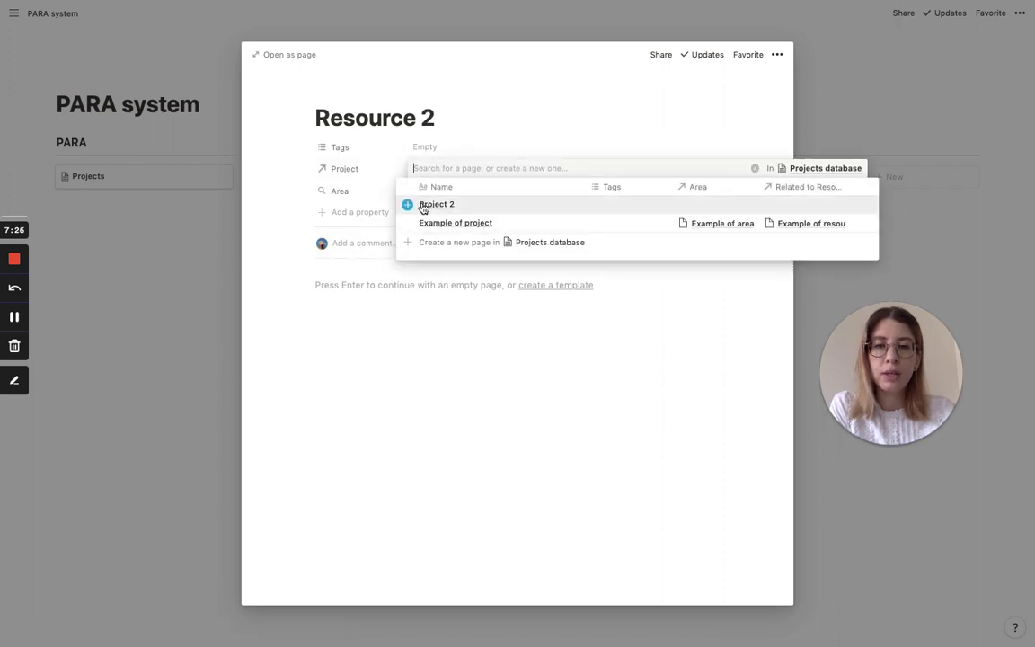
click(407, 206)
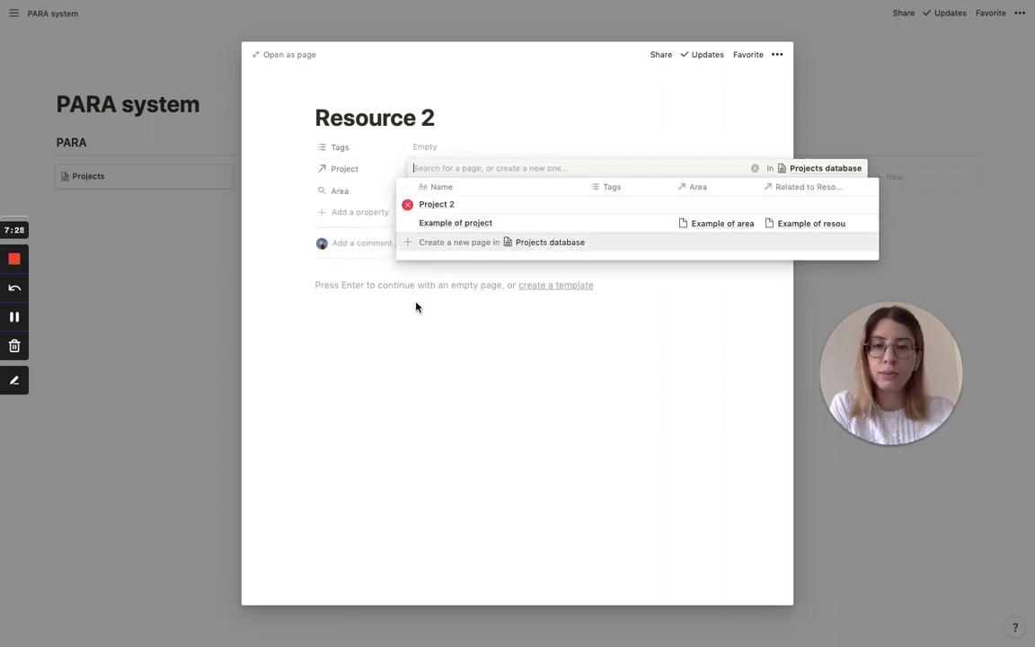
click(393, 380)
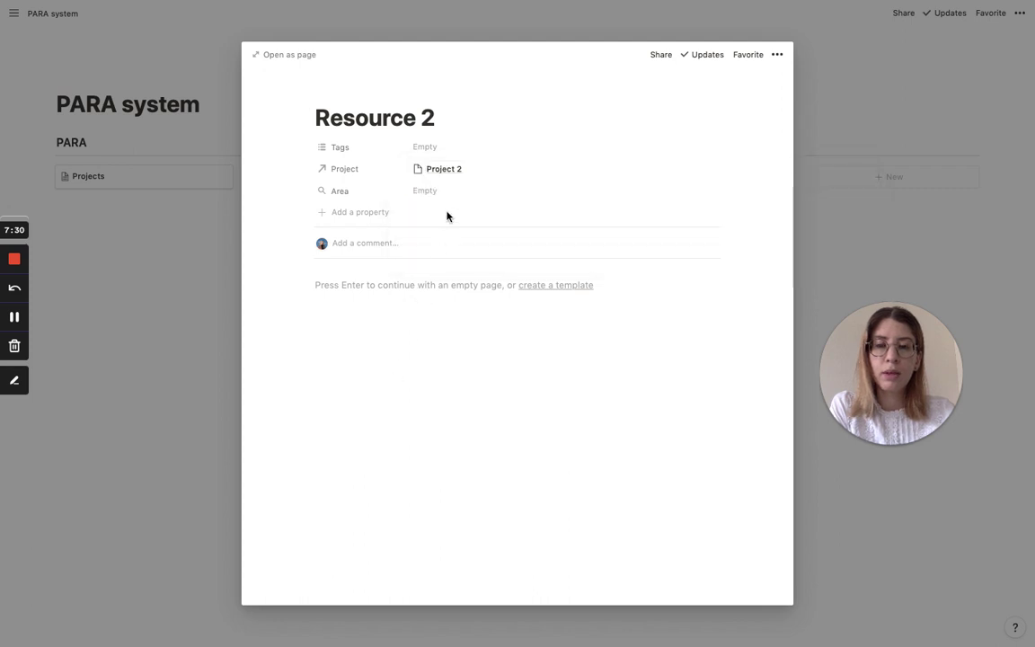
Step: Link "Example of area" in the Area relation of the "Project 2" entry in the Projects database
click(113, 293)
click(150, 182)
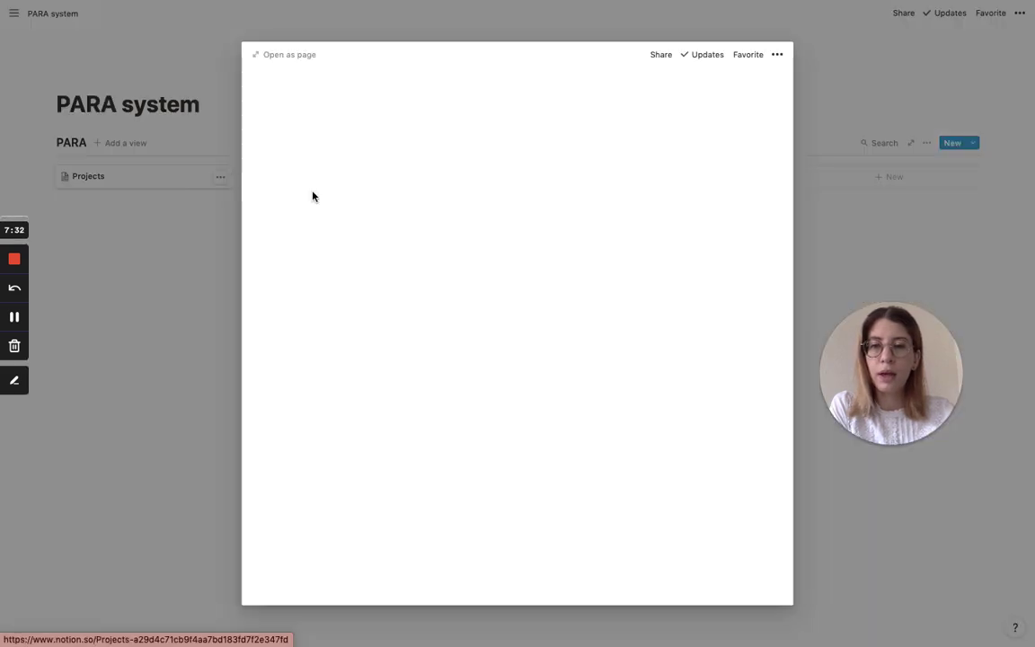
click(575, 269)
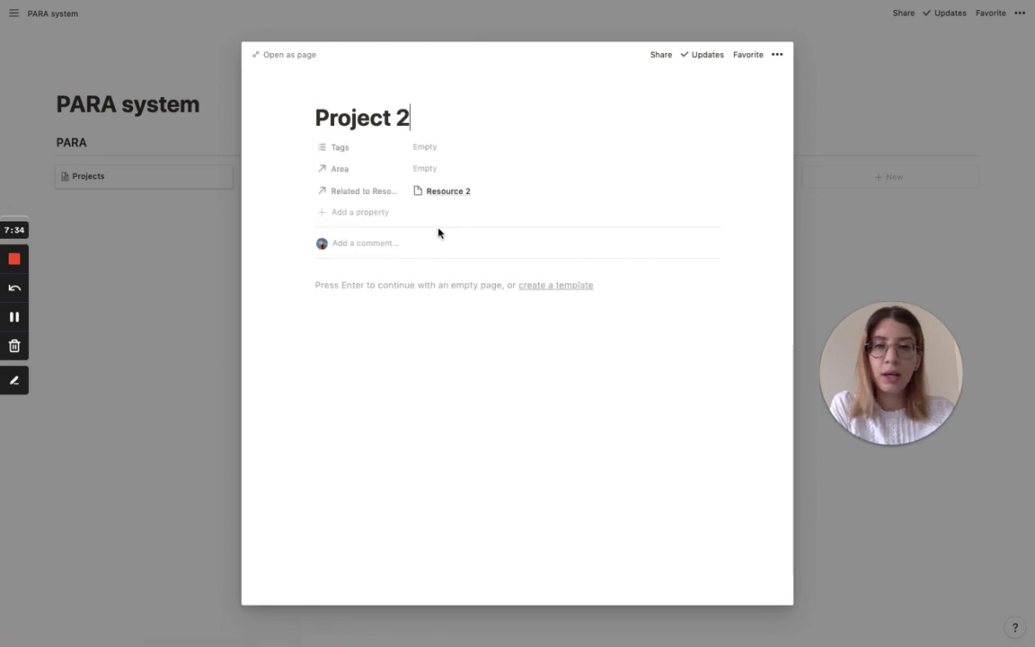
click(452, 179)
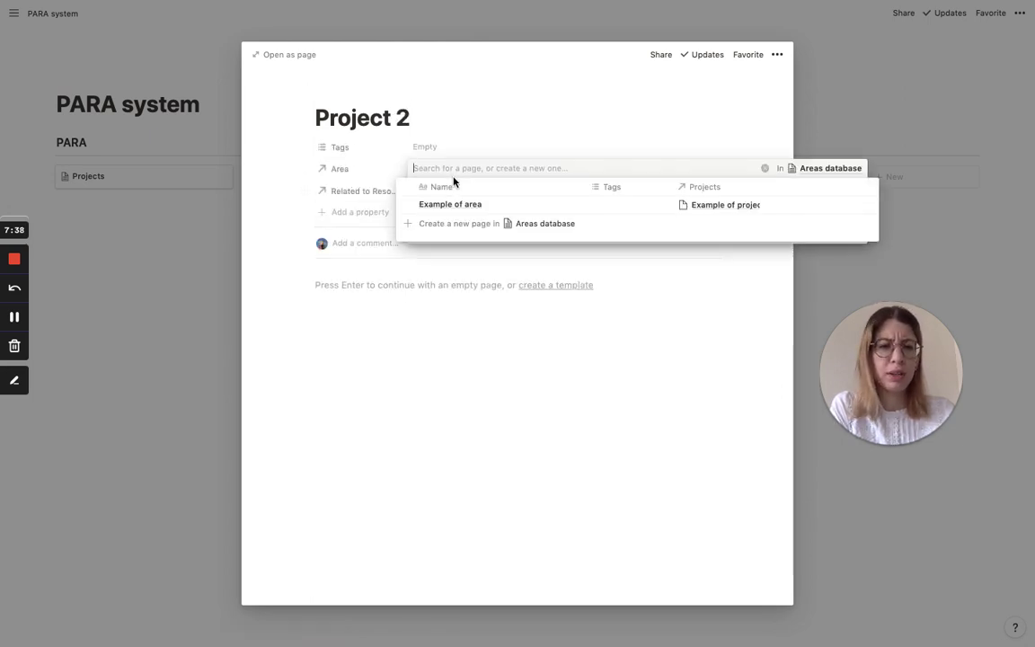
click(408, 205)
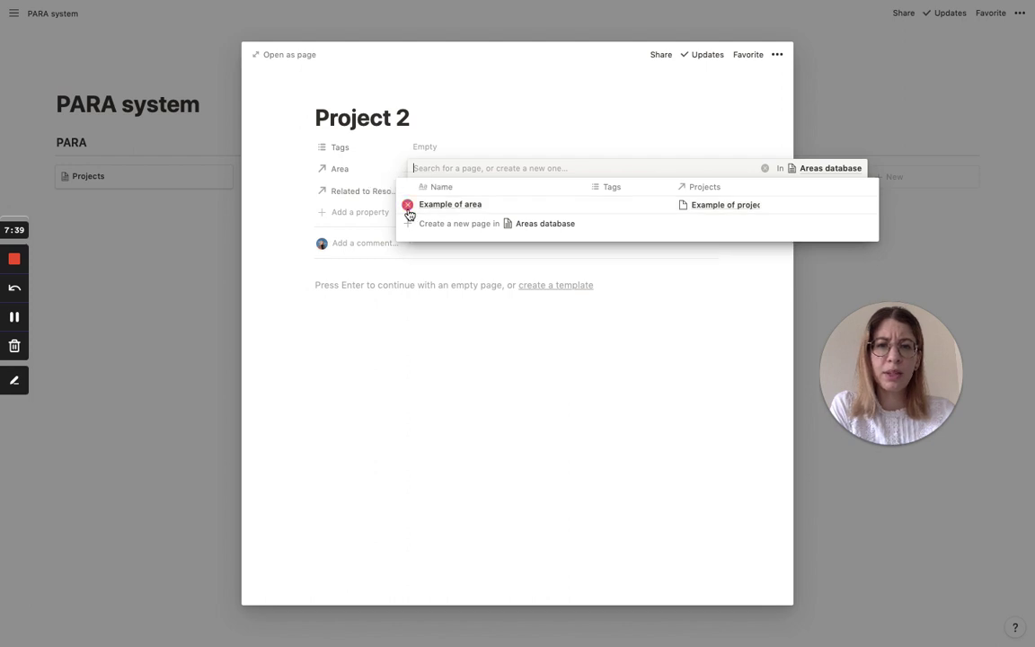
click(463, 366)
Step: Check the Area rollup of the "Resource 2" entry and view the Archive page
click(132, 330)
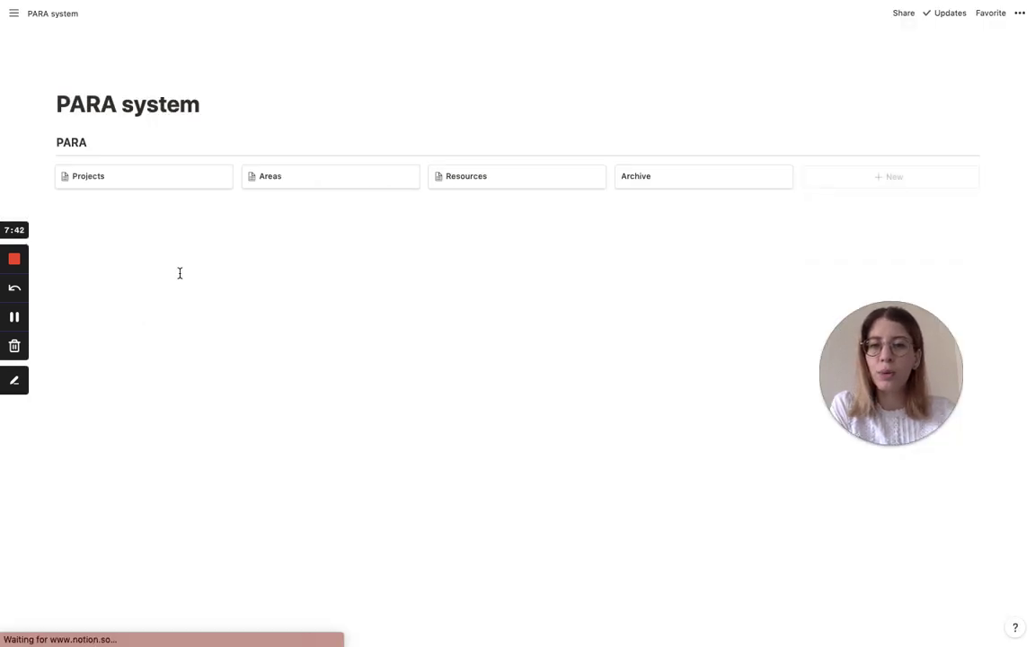
click(490, 181)
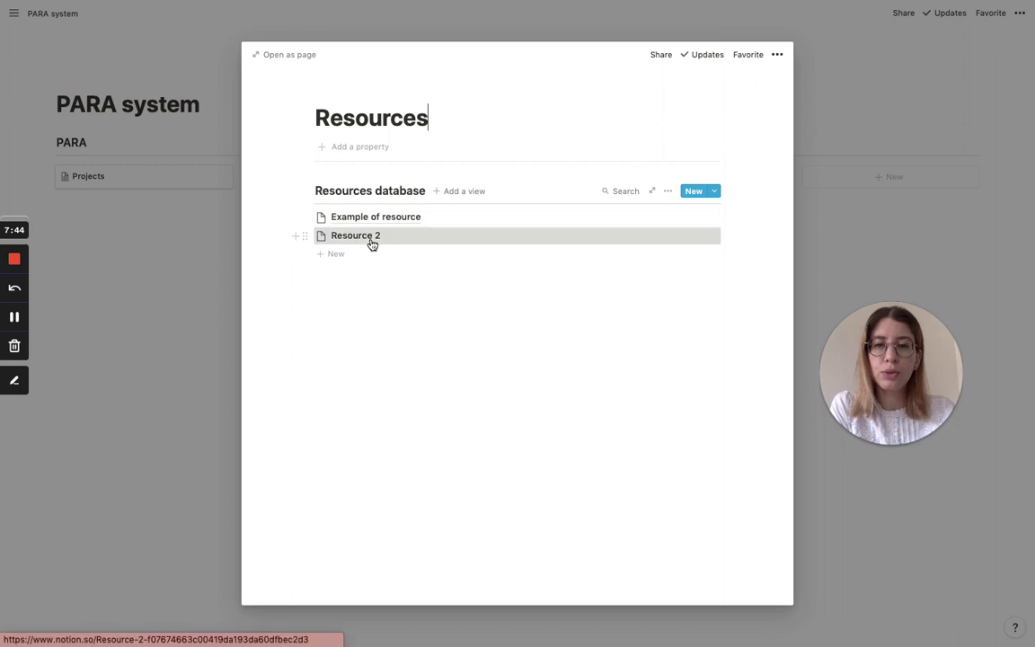
click(372, 239)
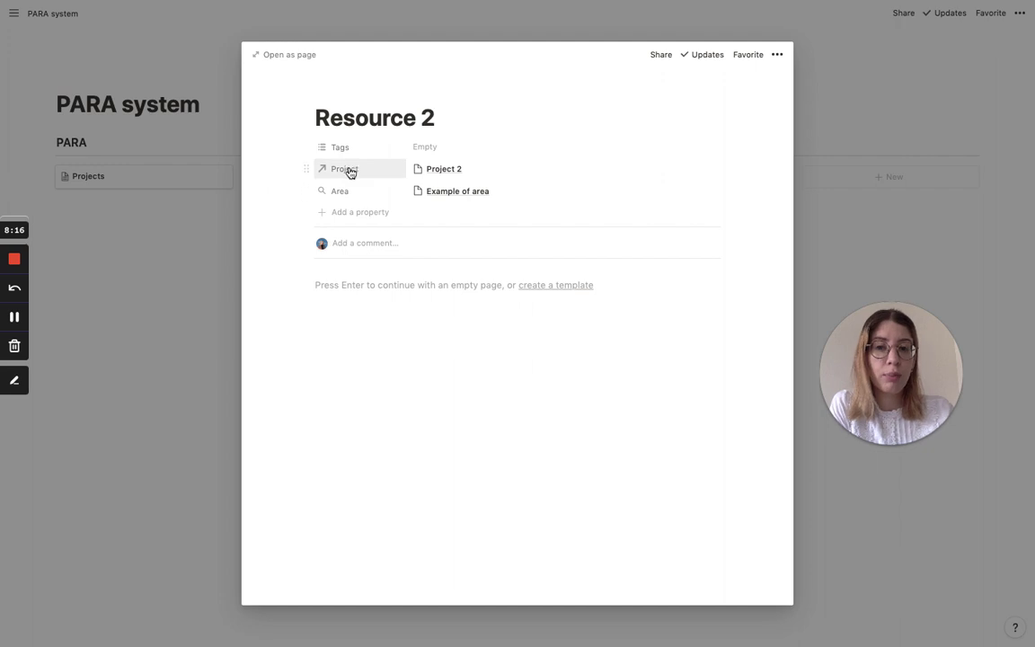
click(143, 212)
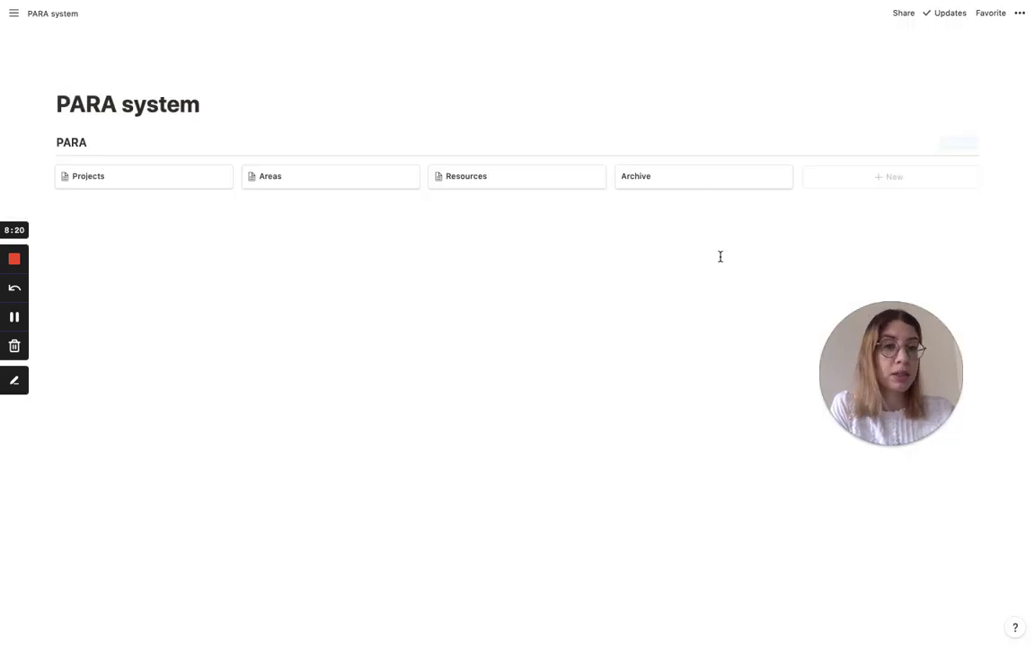
click(680, 179)
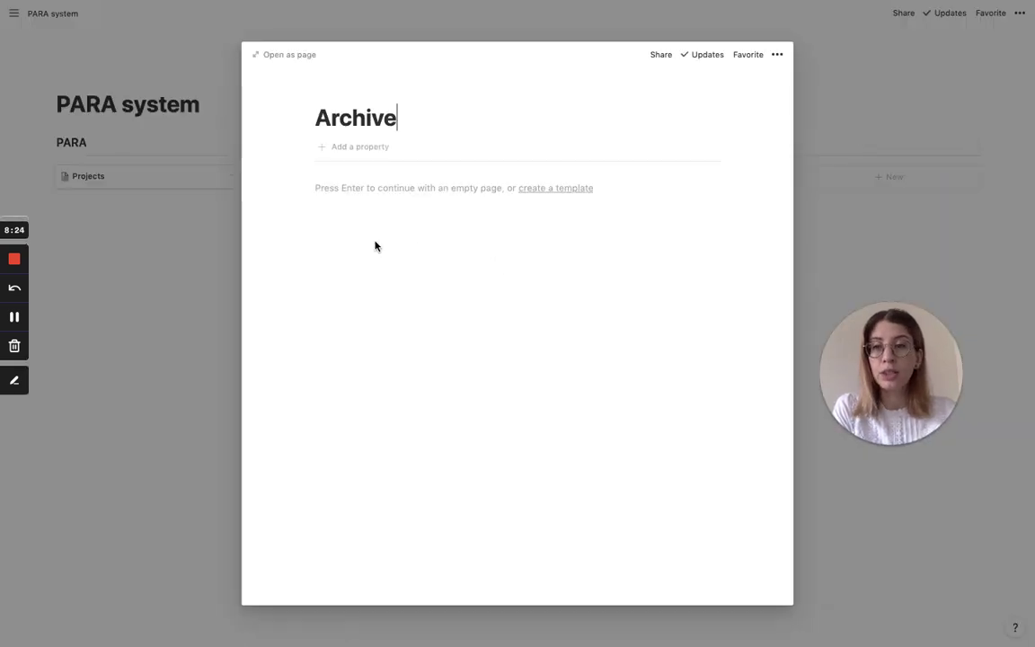
click(174, 223)
Step: Add a checkbox property named "Archive" to the "Example of project" entry in the Projects database
click(169, 177)
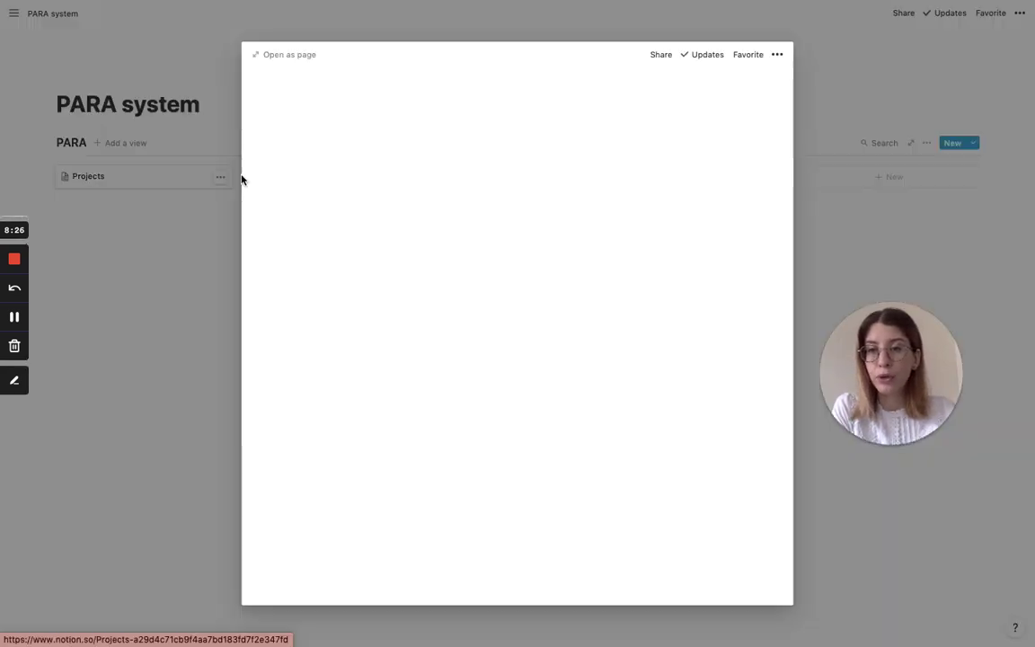
click(376, 223)
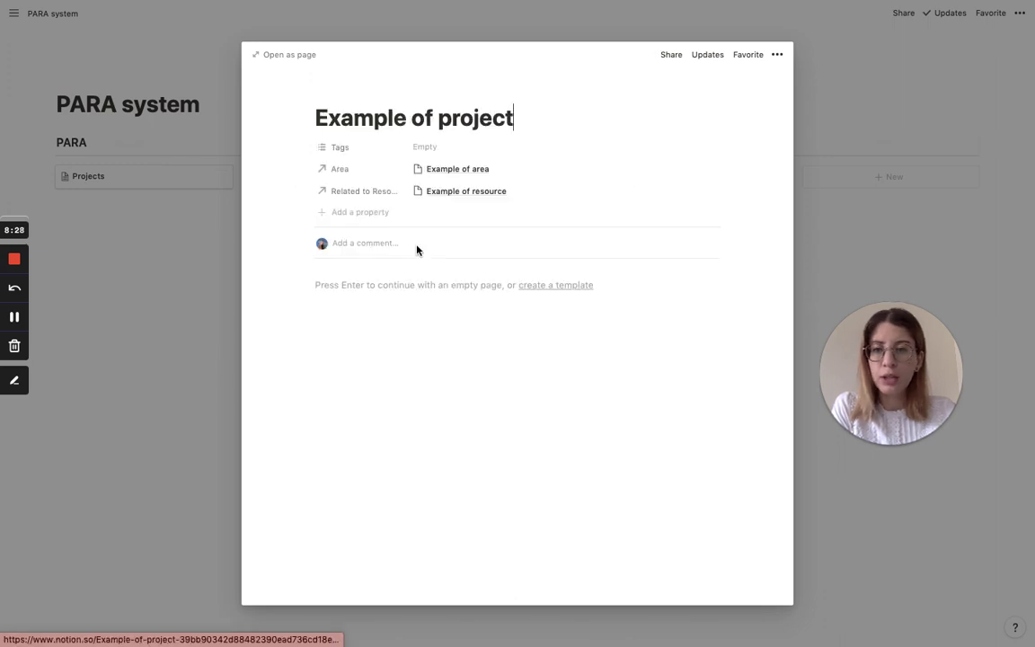
click(369, 213)
text(Archive)
key(Return)
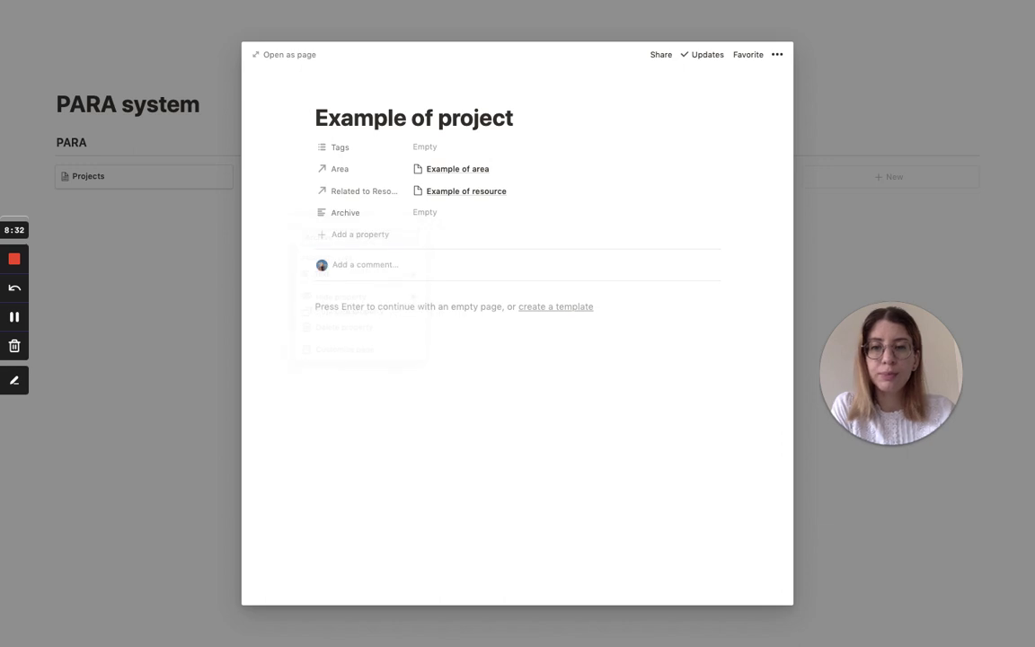
click(337, 213)
mouse_move(370, 282)
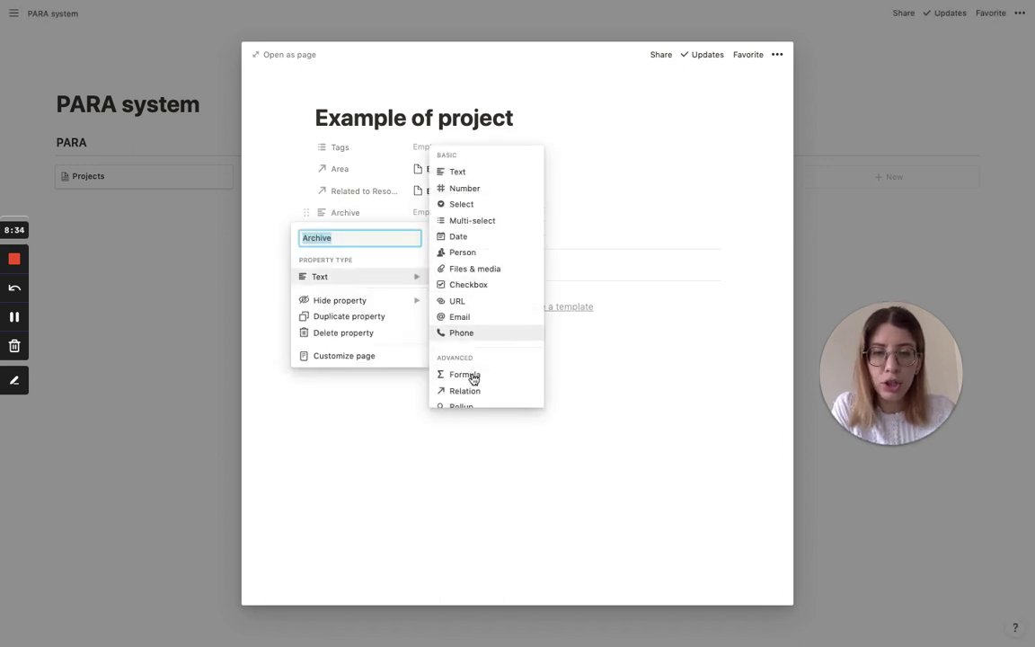
click(486, 288)
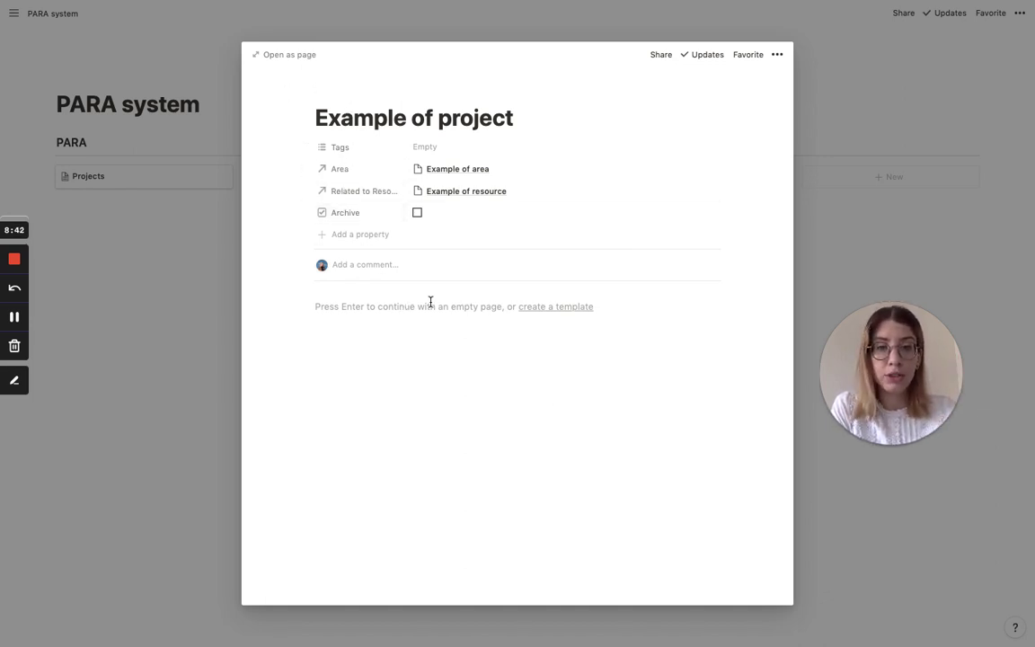
Step: Rename the "Related to Resources database" relation property of the "Example of project" entry as "Resources"
click(361, 193)
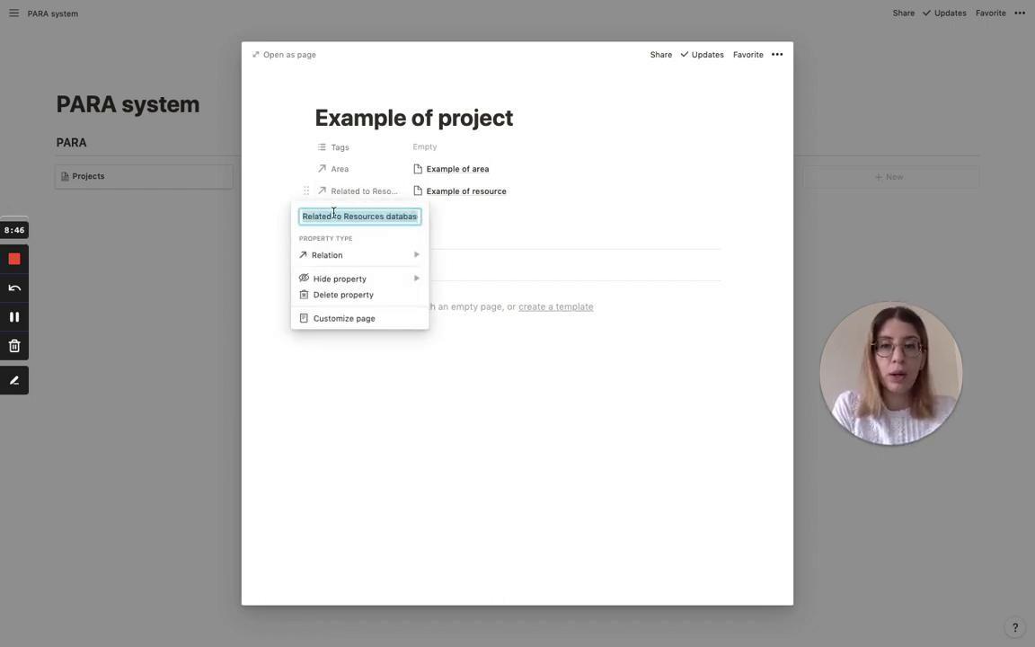
text(Resources)
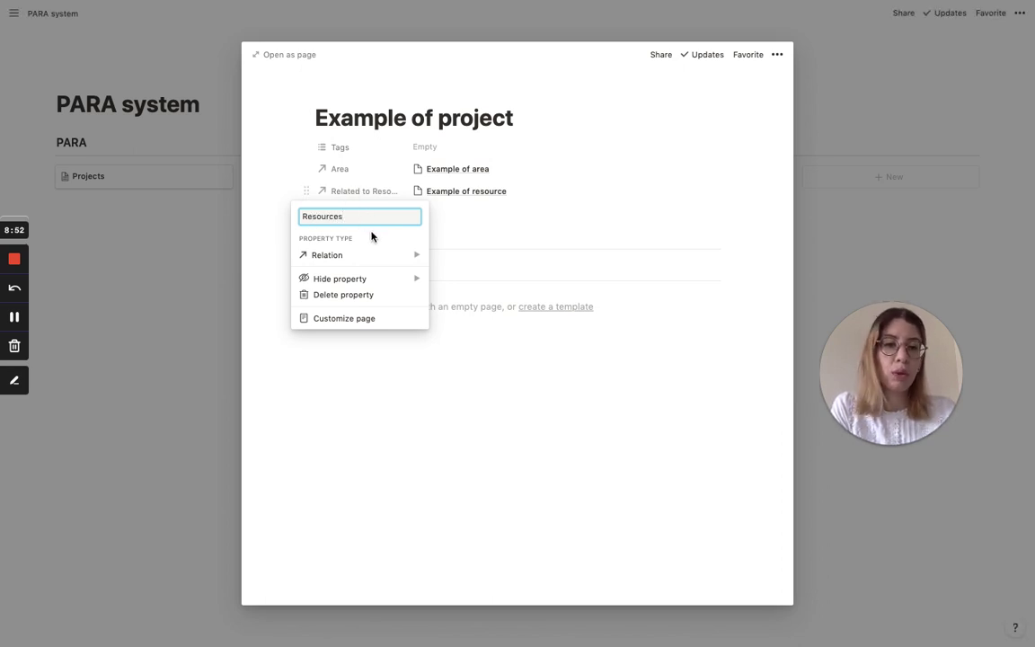
click(369, 167)
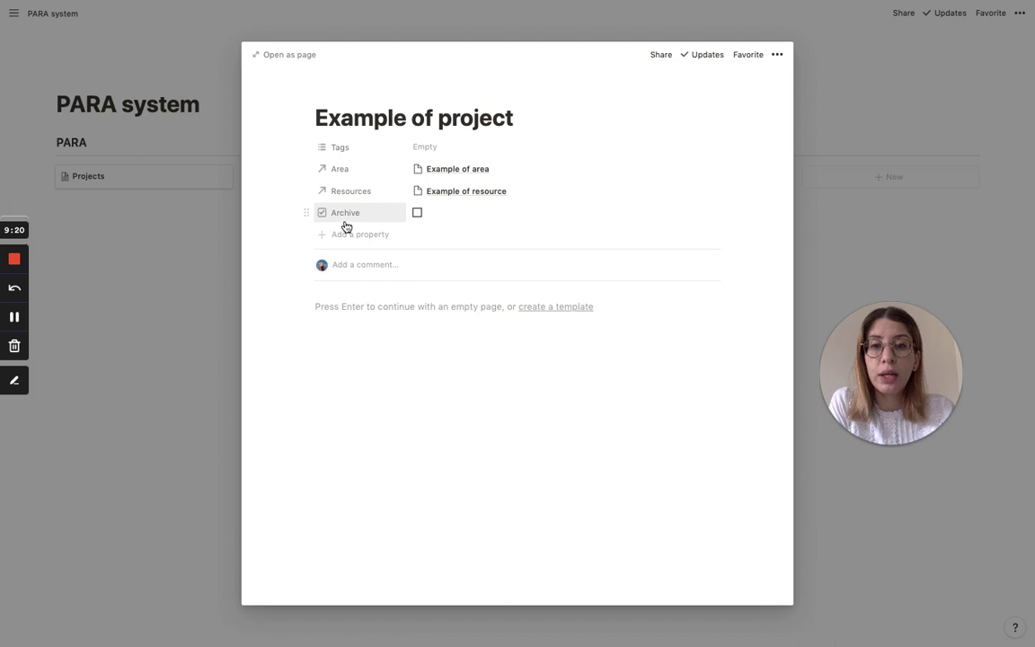
Step: Mark the "Example of project" entry as archived and return to the Projects page
click(419, 216)
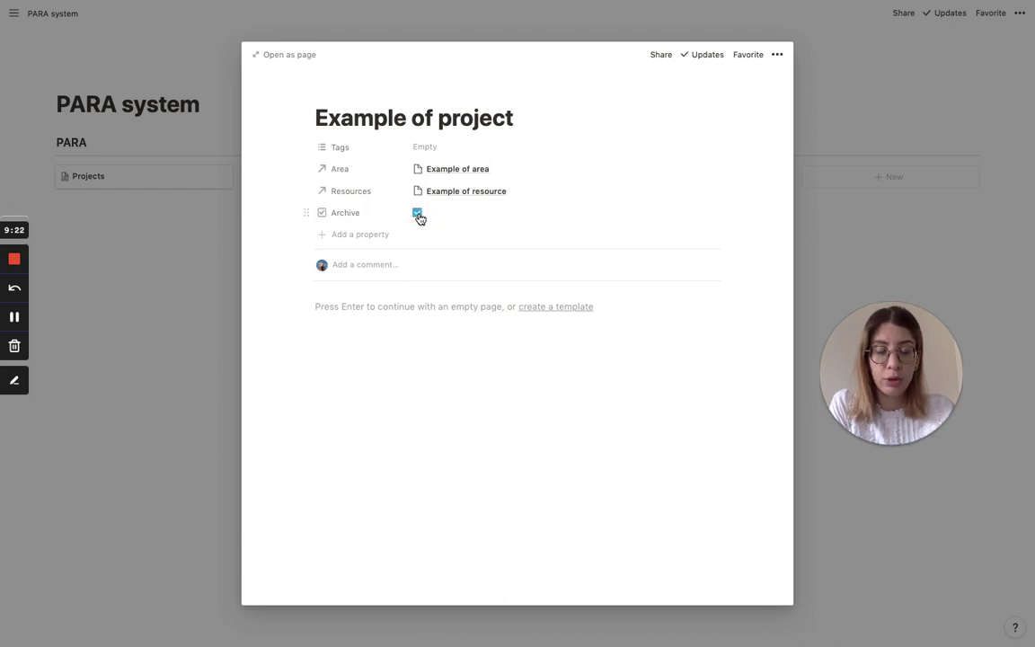
click(154, 176)
click(153, 186)
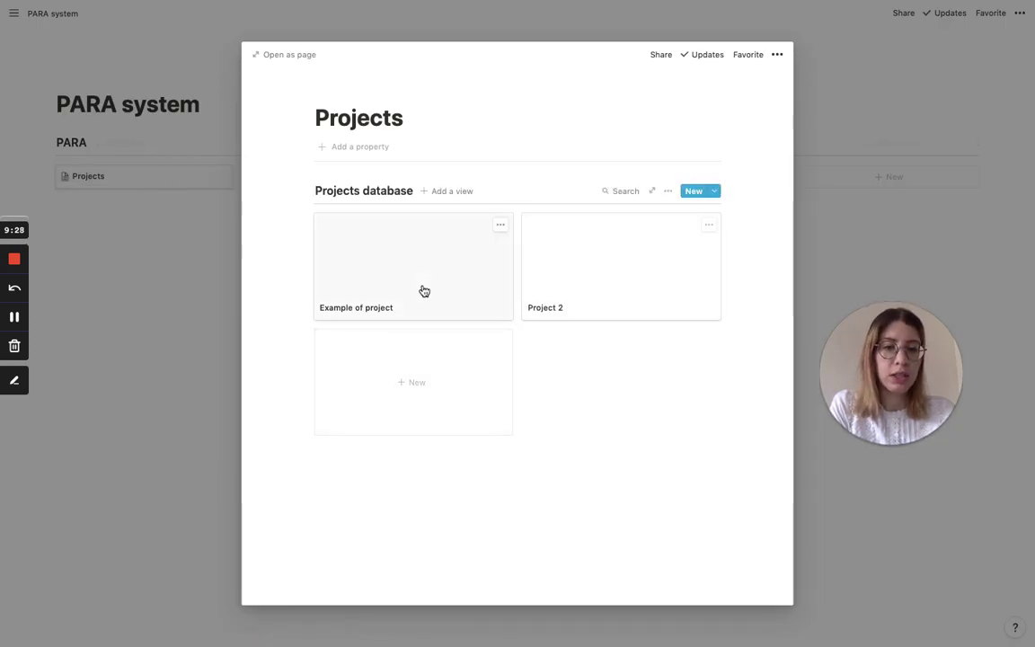
Step: Filter the Projects database's gallery view to entries whose Archive checkbox is unchecked
click(668, 192)
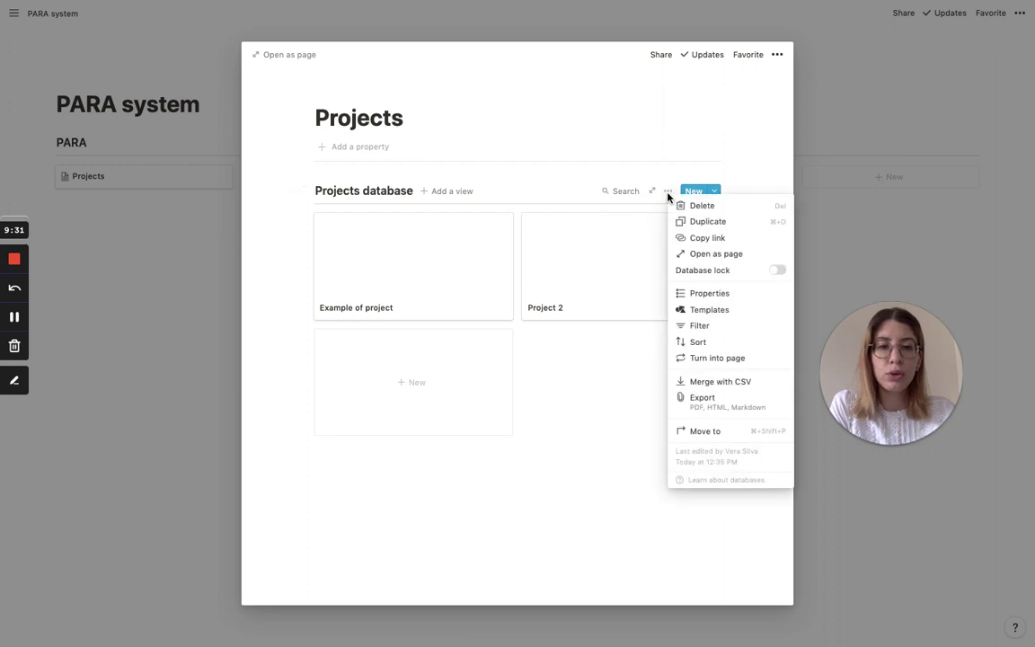
click(701, 326)
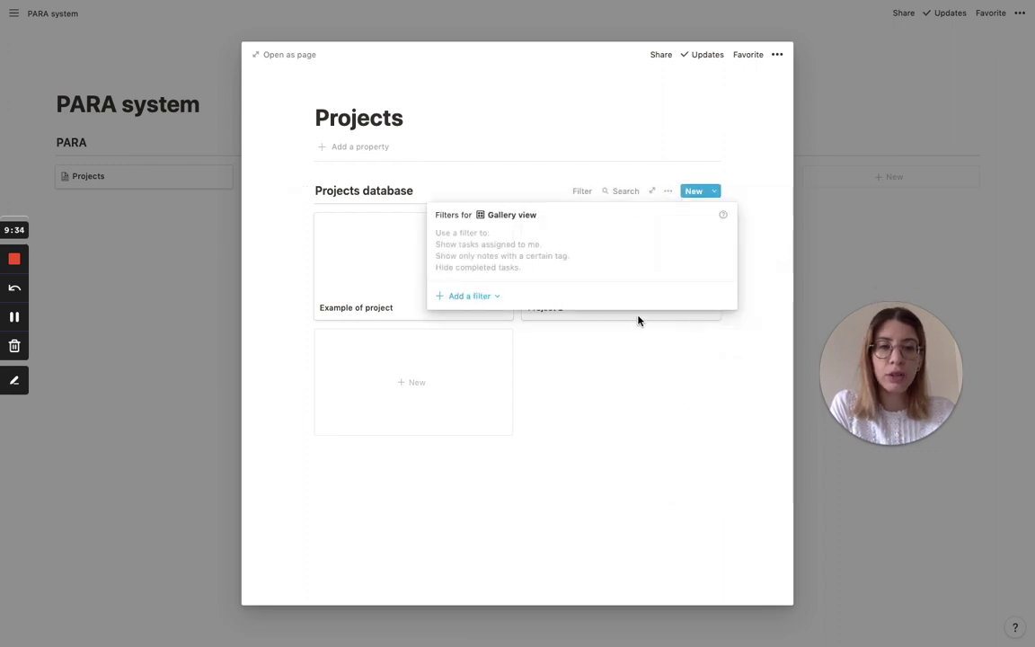
click(479, 295)
click(480, 316)
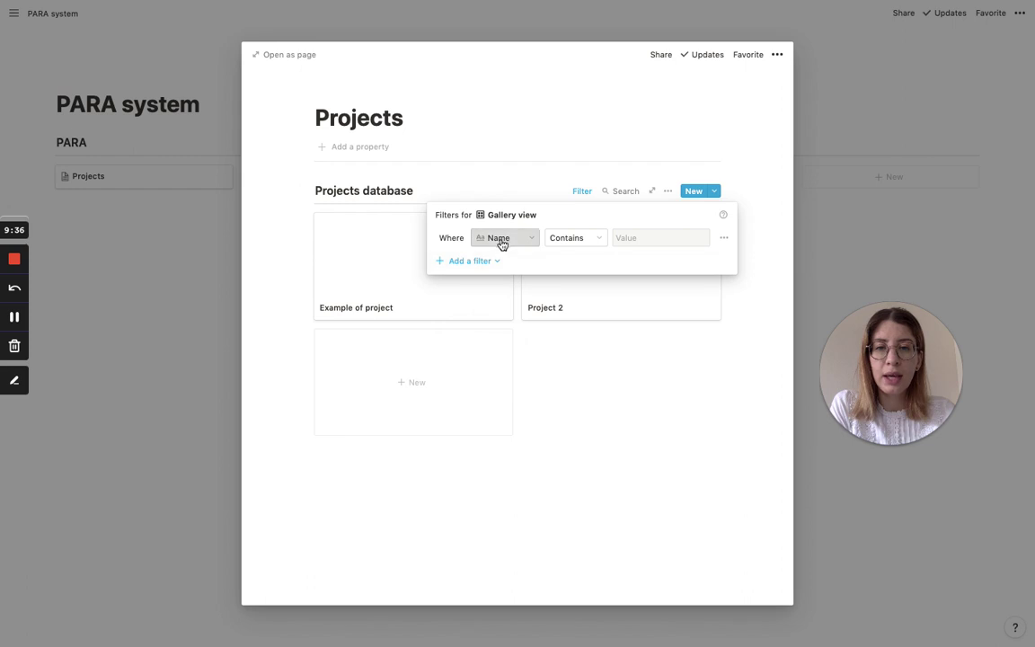
click(501, 239)
click(486, 303)
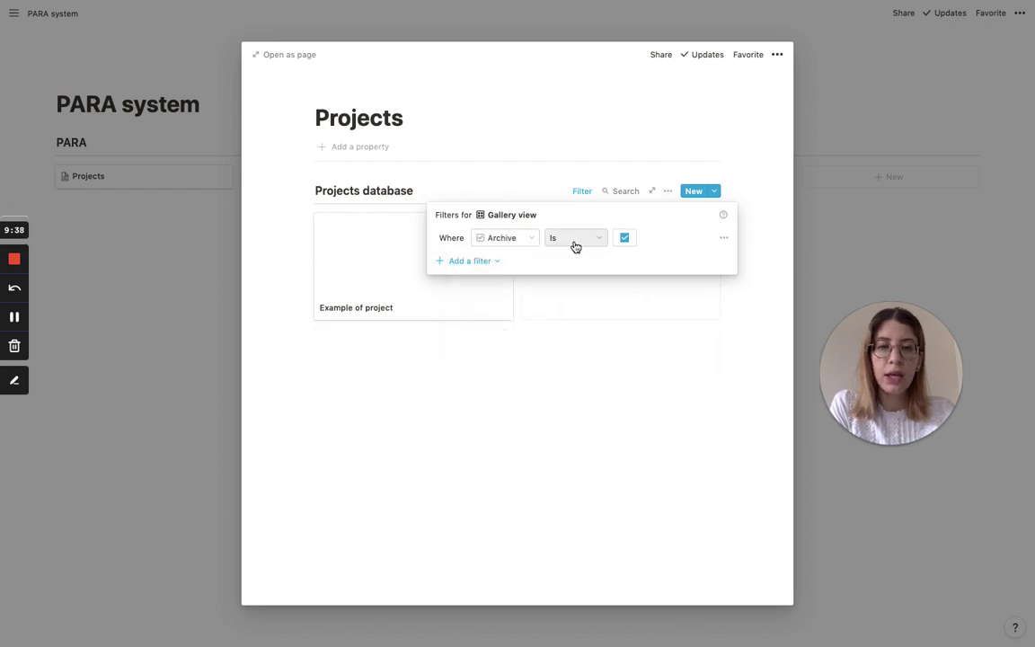
click(625, 239)
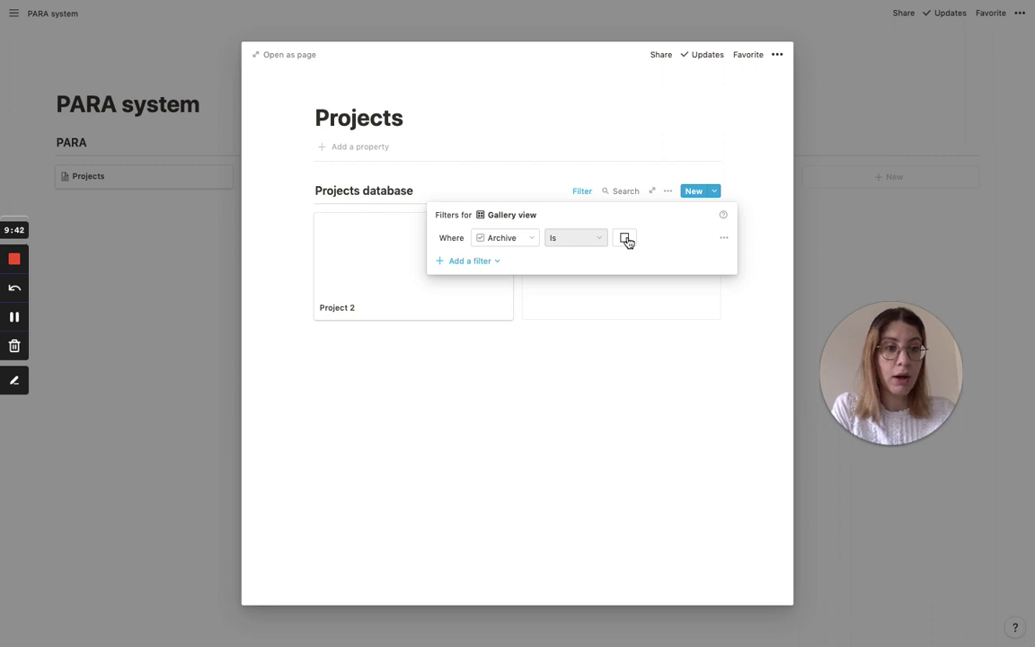
click(531, 382)
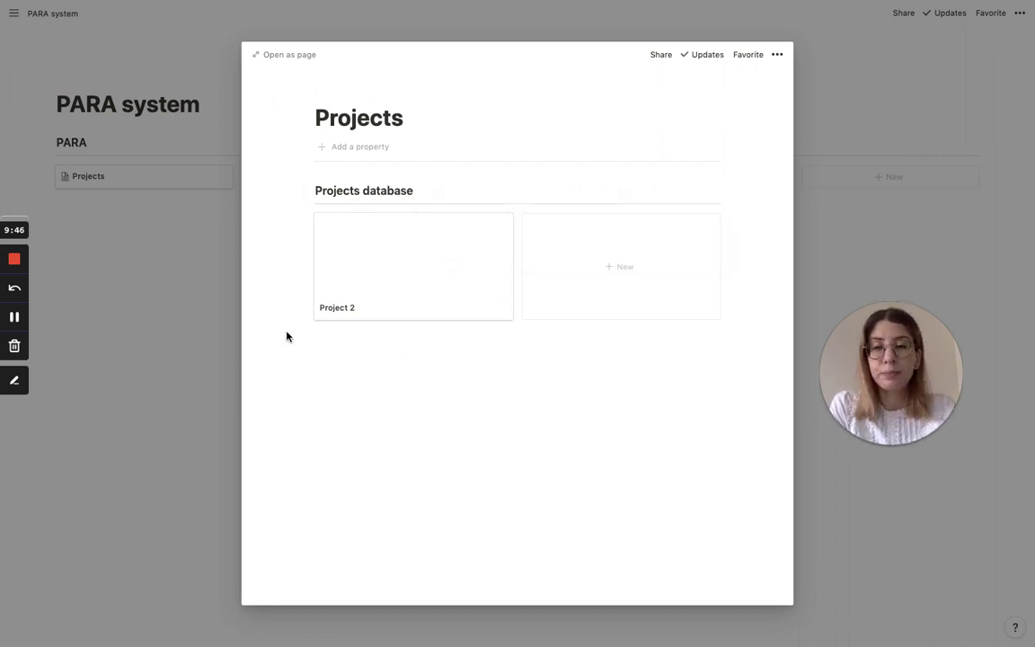
Step: Add a checkbox property named "Archive" to the "Example of area" entry in the Areas database
click(186, 277)
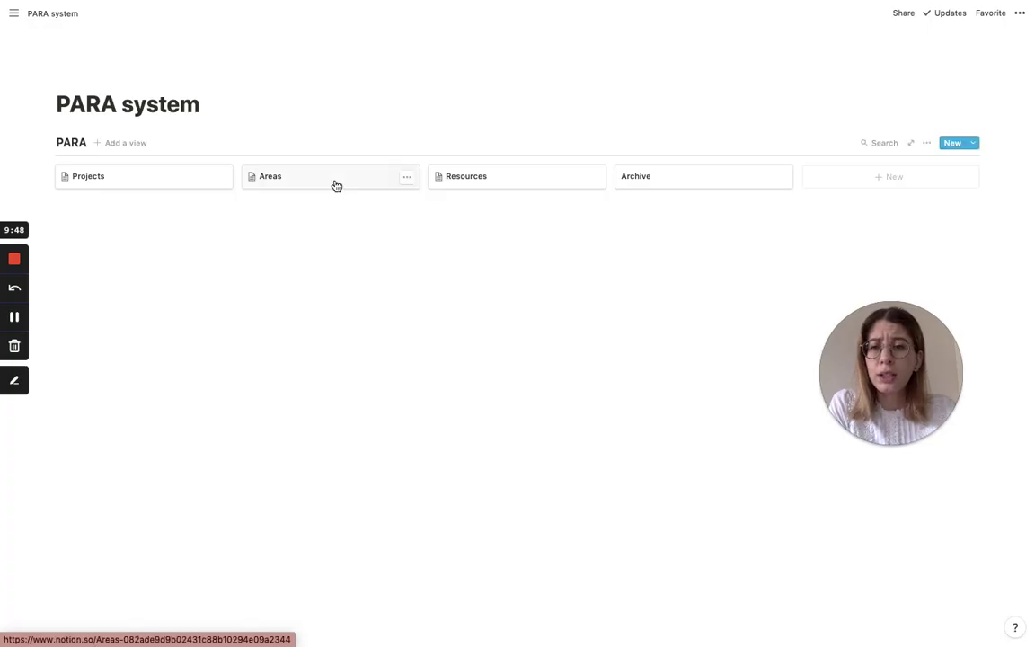
click(337, 186)
click(391, 246)
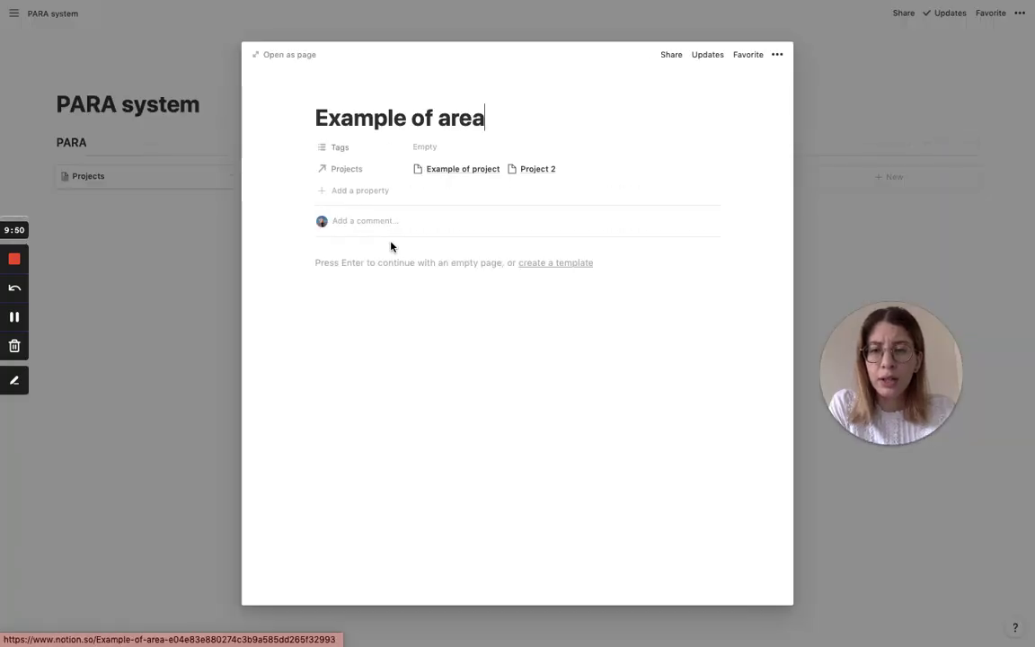
click(367, 192)
mouse_move(363, 254)
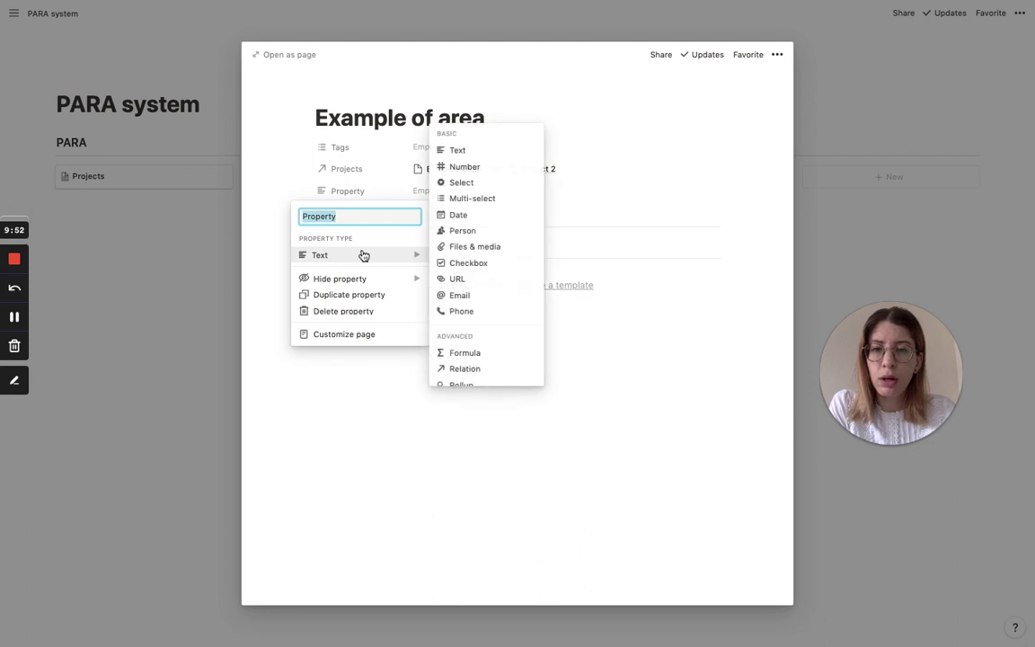
click(479, 264)
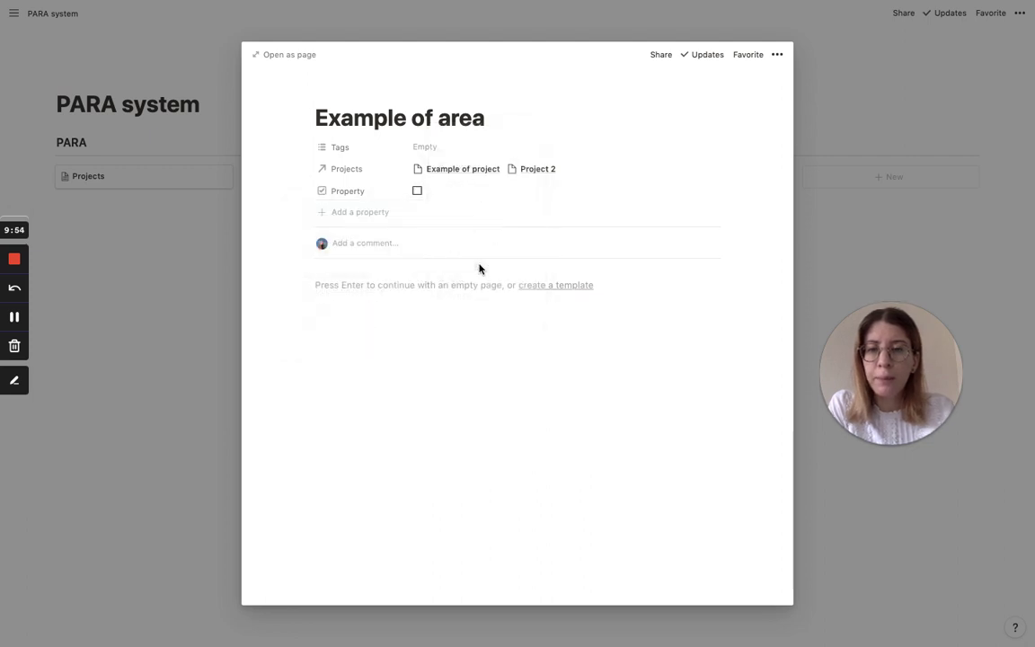
click(367, 194)
text(Ar)
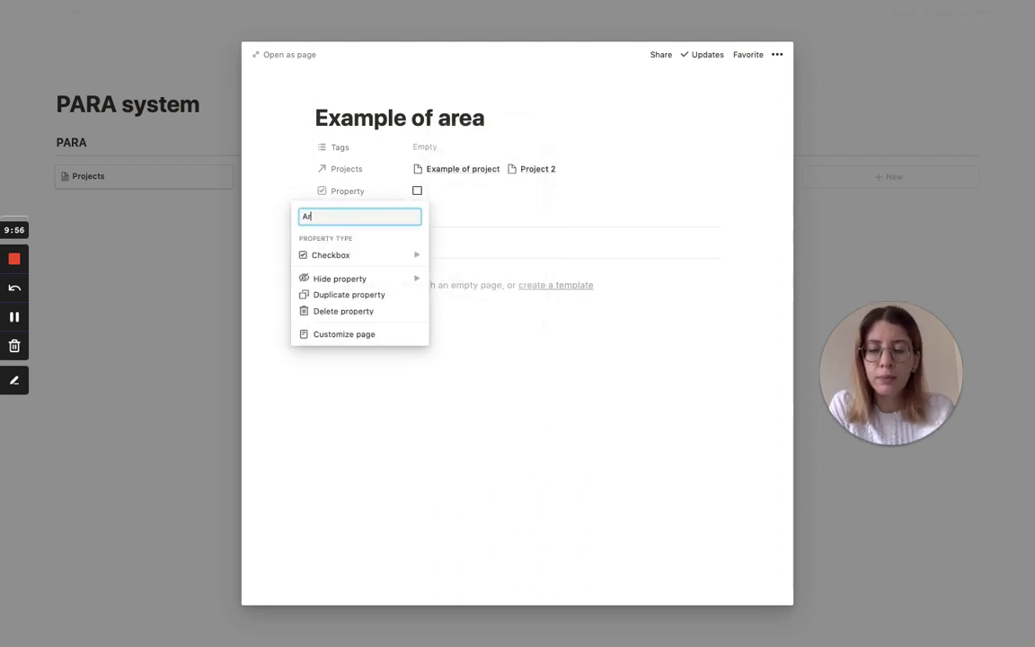
text(chive)
click(250, 206)
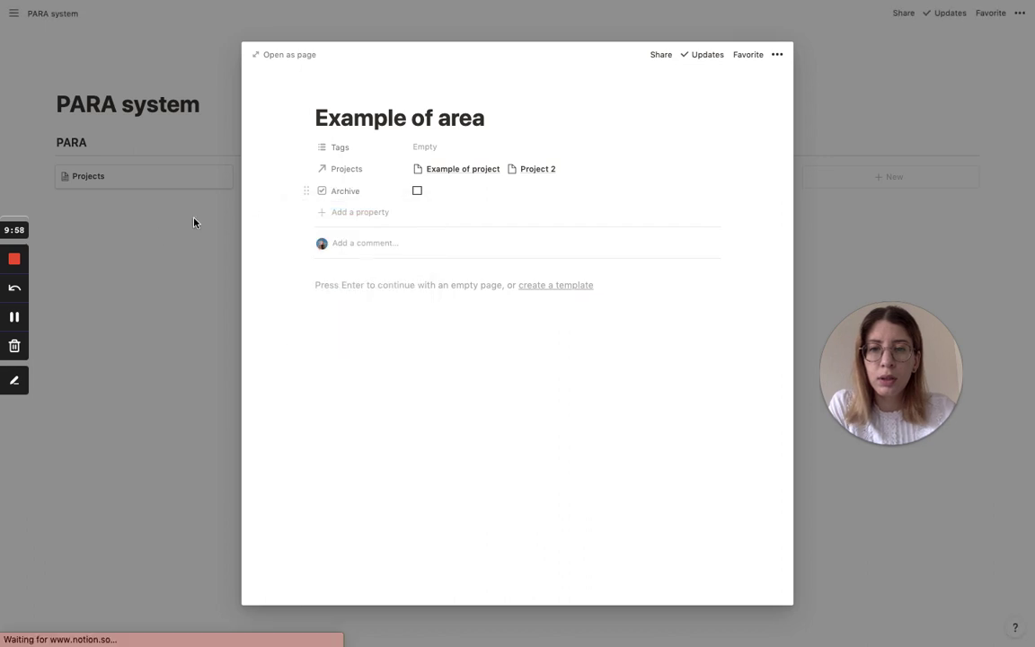
click(195, 222)
Step: Add a checkbox property named "Archive" to the "Example of resource" entry in the Resources database and mark the entry as archived
click(509, 175)
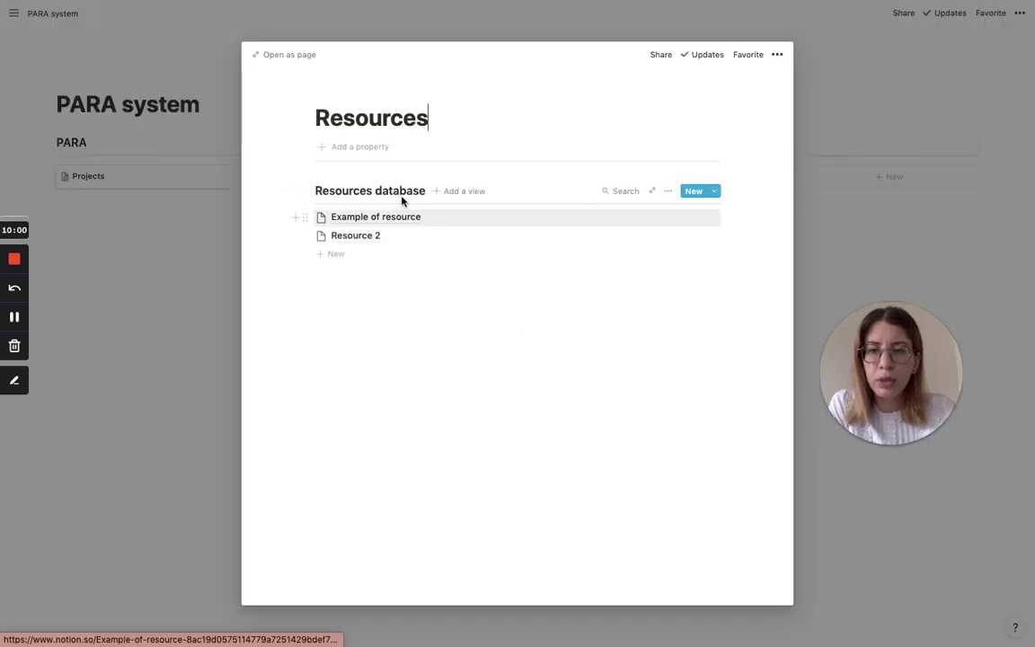
click(392, 221)
click(364, 213)
text(Arch)
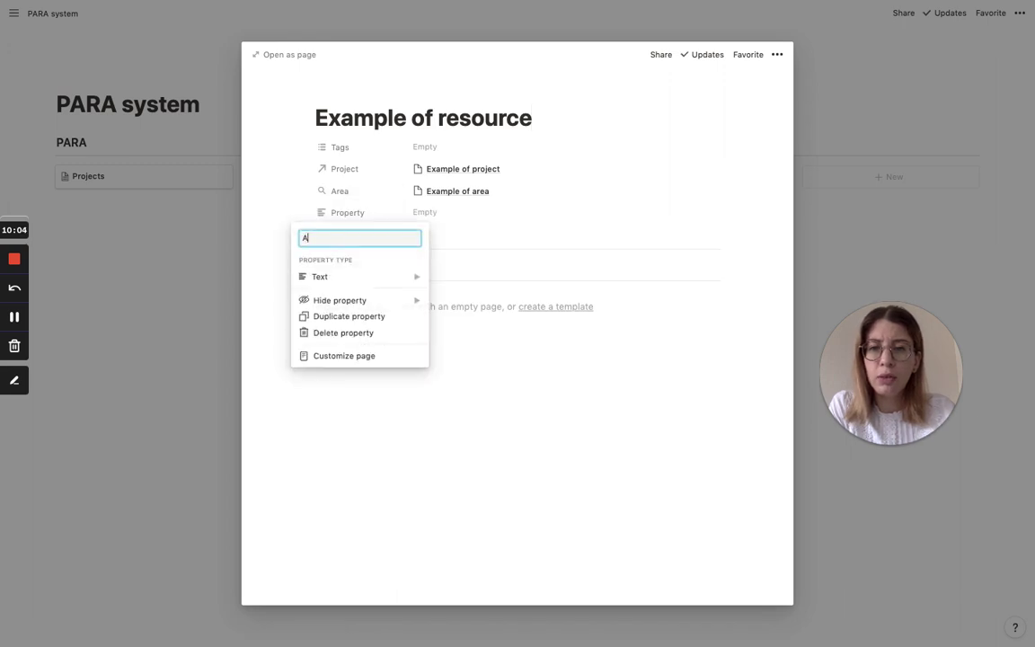
mouse_move(344, 277)
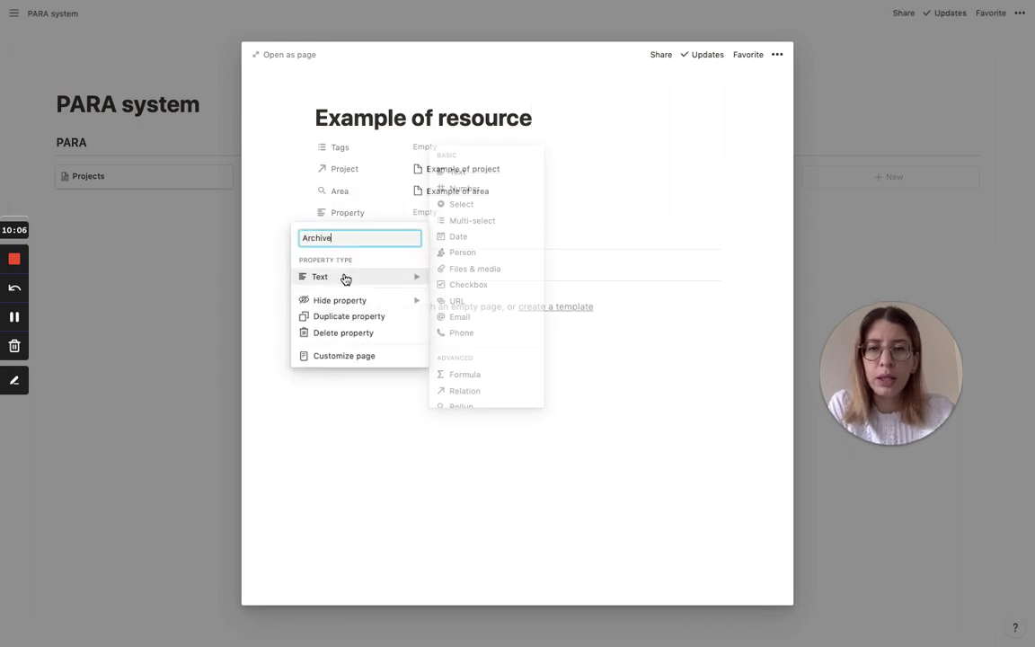
click(482, 285)
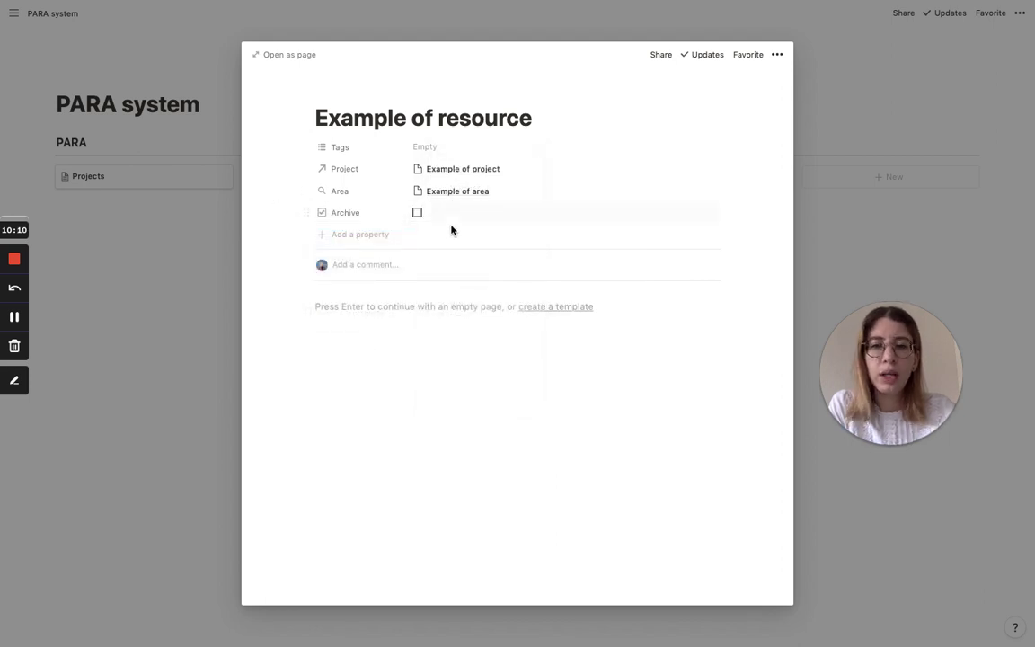
click(418, 216)
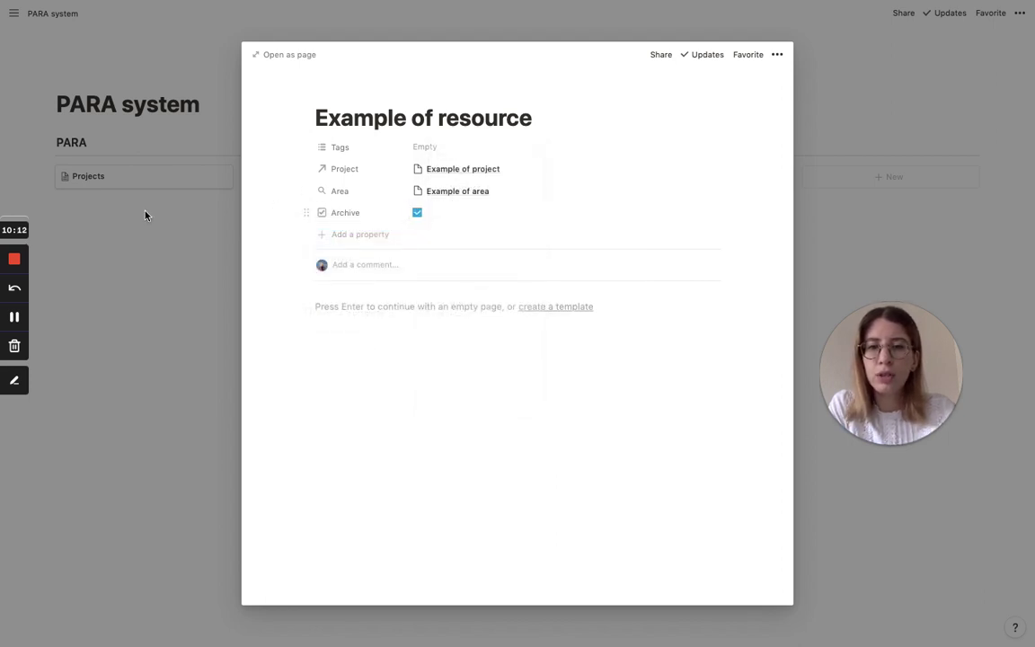
click(155, 213)
Step: Create an entry named "Area 2" in the Areas database and mark it as archived
click(313, 183)
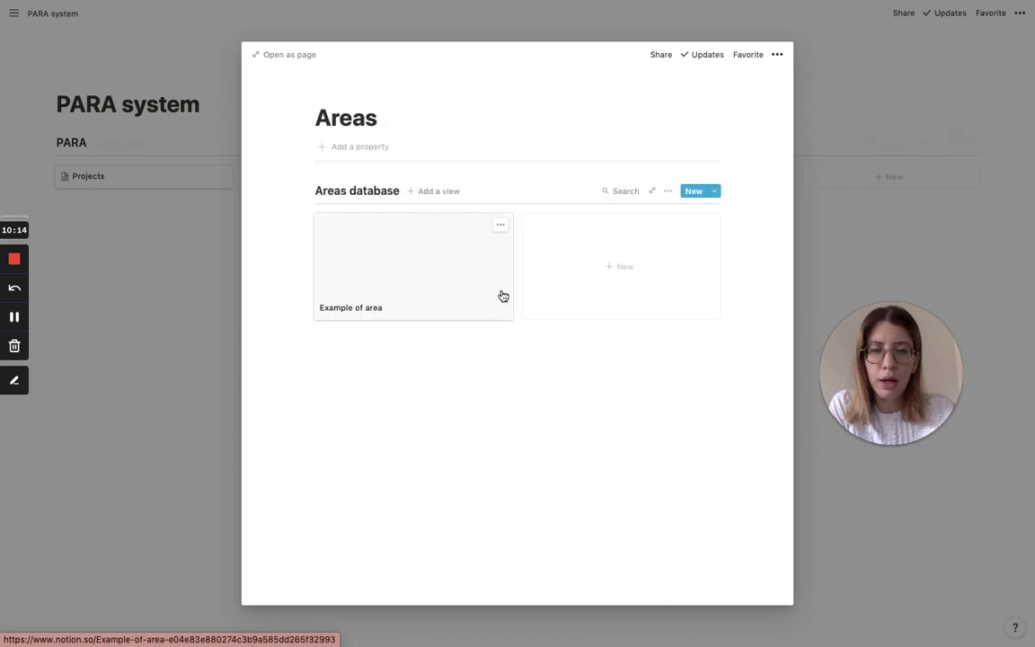
click(607, 279)
text(Area 2)
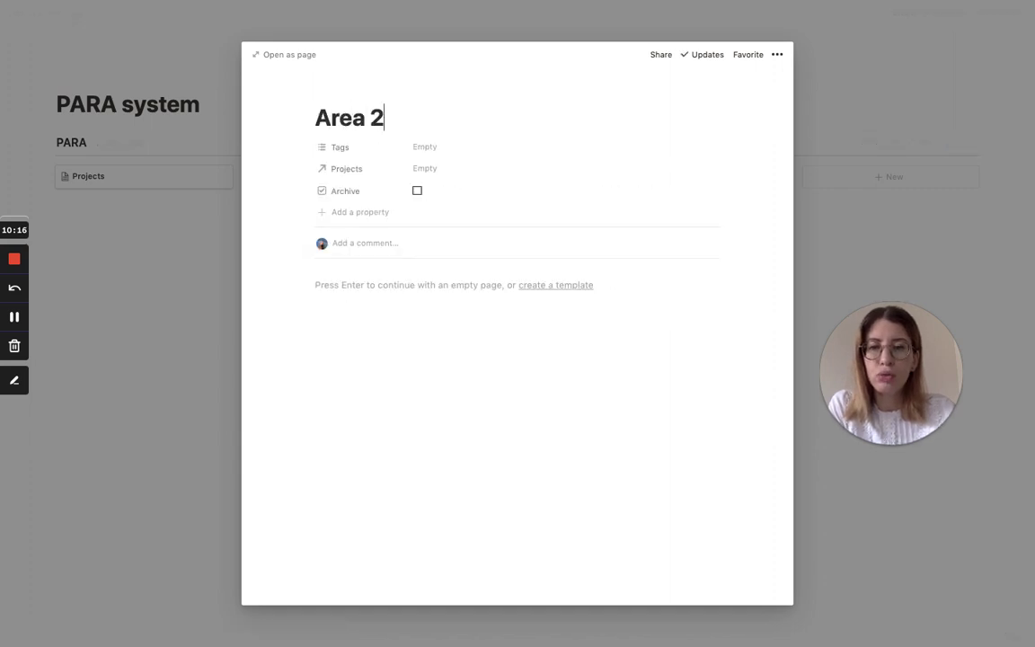
click(417, 190)
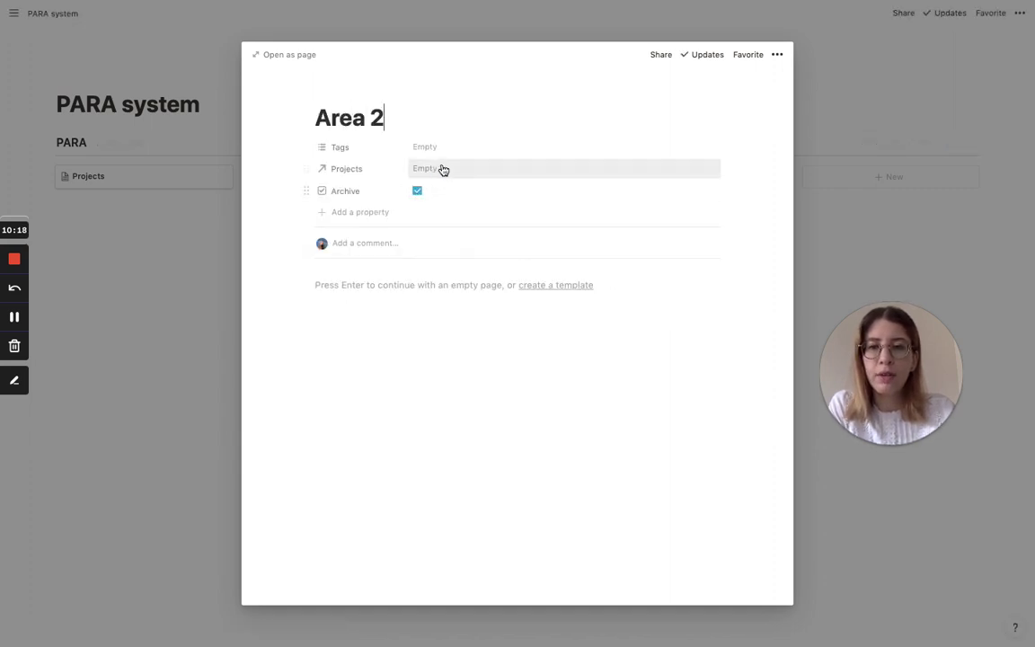
Step: Create a "New project" page in the Projects database through the Projects relation of "Area 2"
click(449, 170)
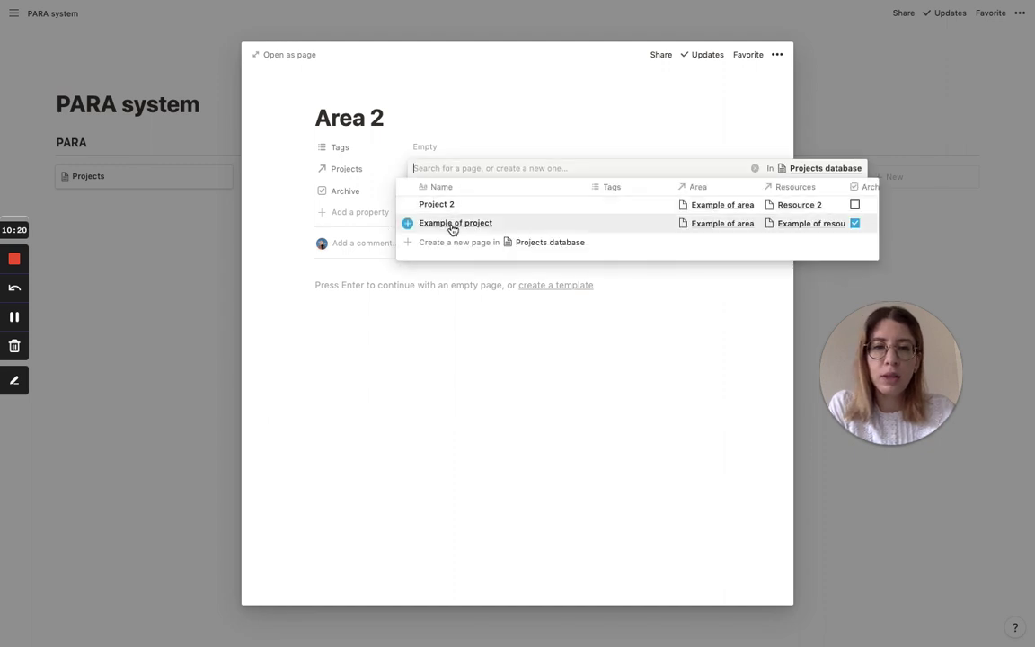
text(New project)
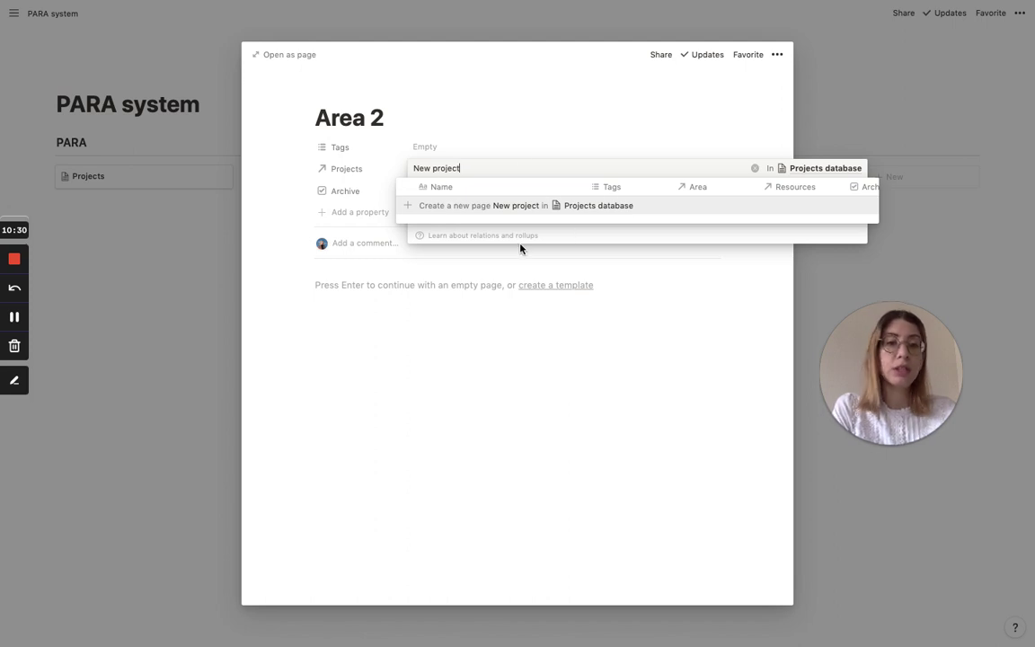
click(463, 206)
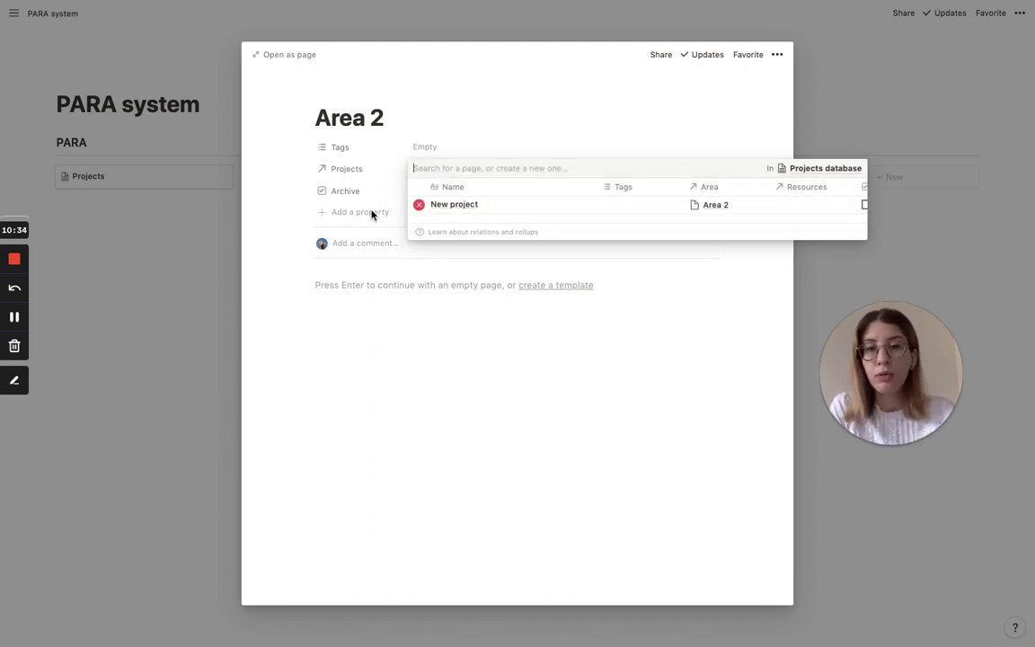
click(214, 220)
click(141, 203)
Step: Check which entries the Projects database shows and review the properties of "Area 2"
click(128, 175)
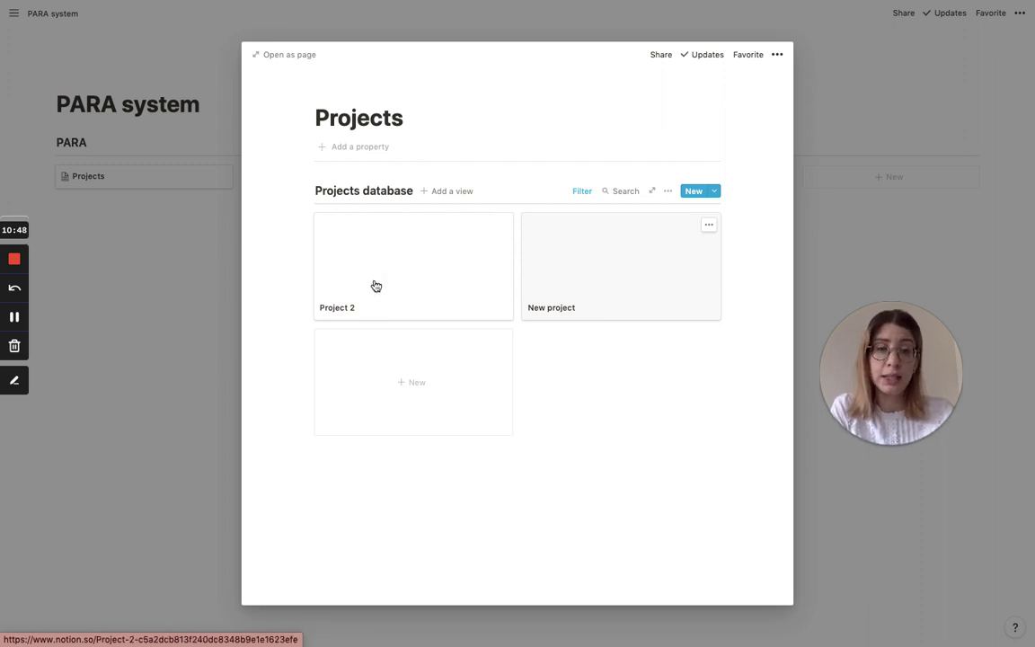
click(144, 250)
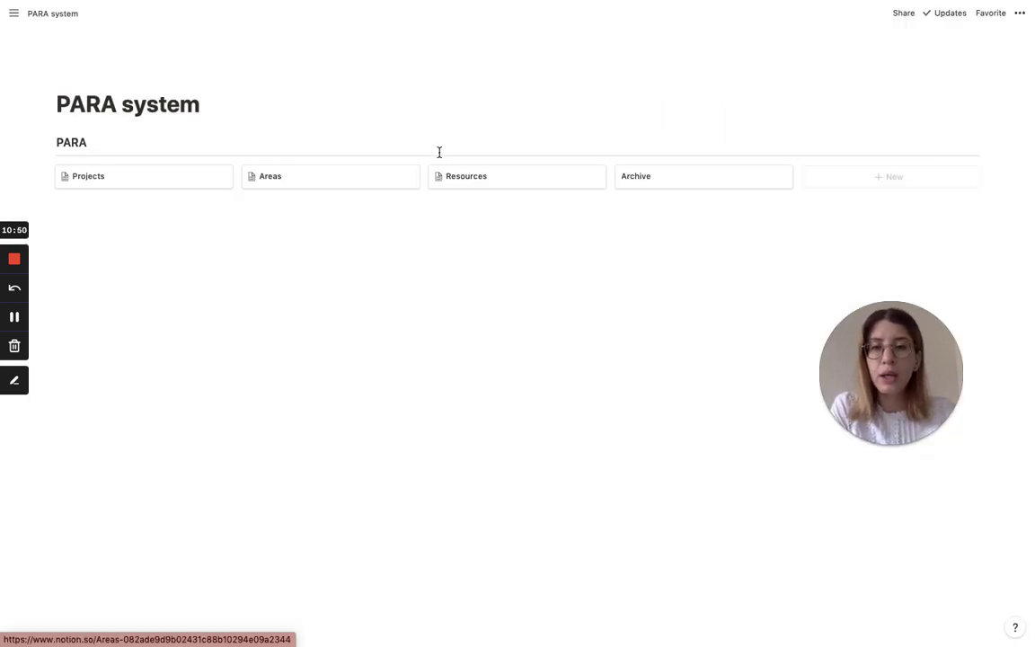
click(337, 182)
click(589, 259)
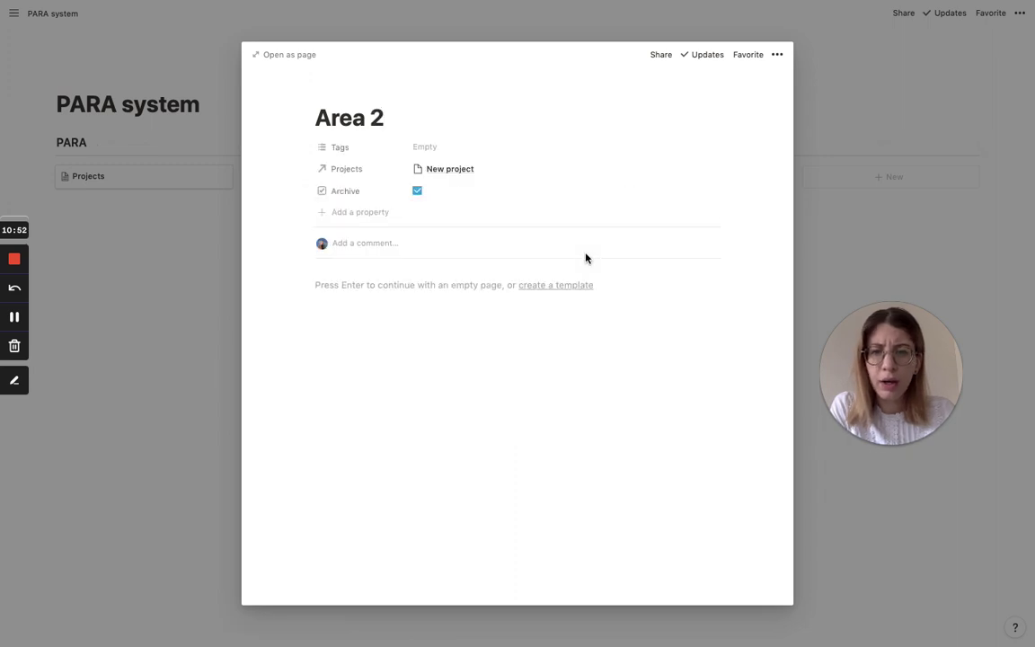
click(92, 251)
Step: Mark the "Resource 2" entry in the Resources database as archived and return to the PARA system page
click(494, 178)
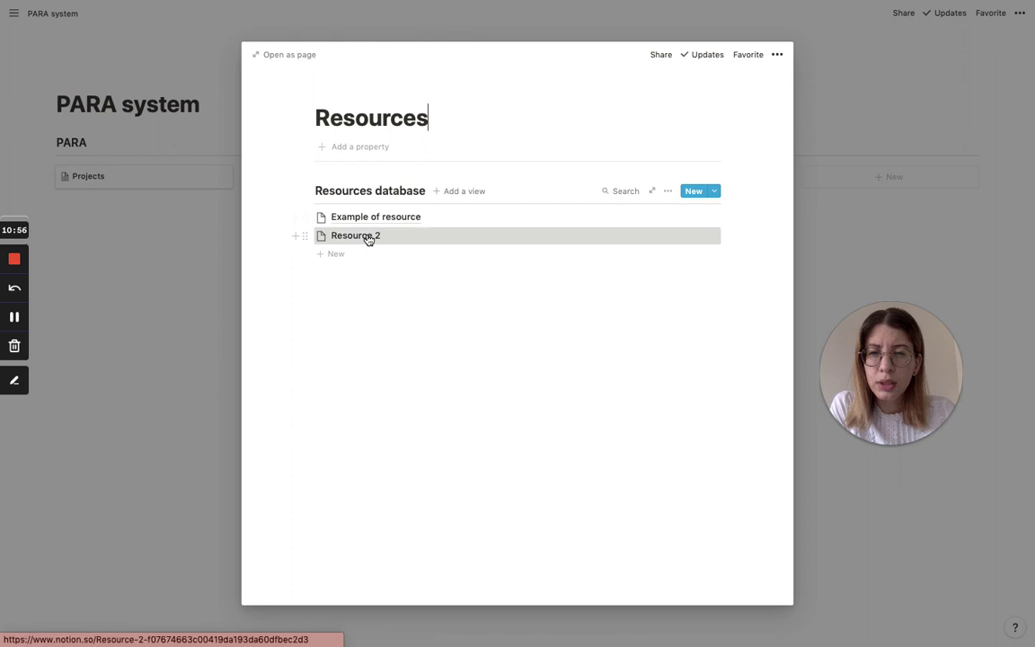
click(367, 236)
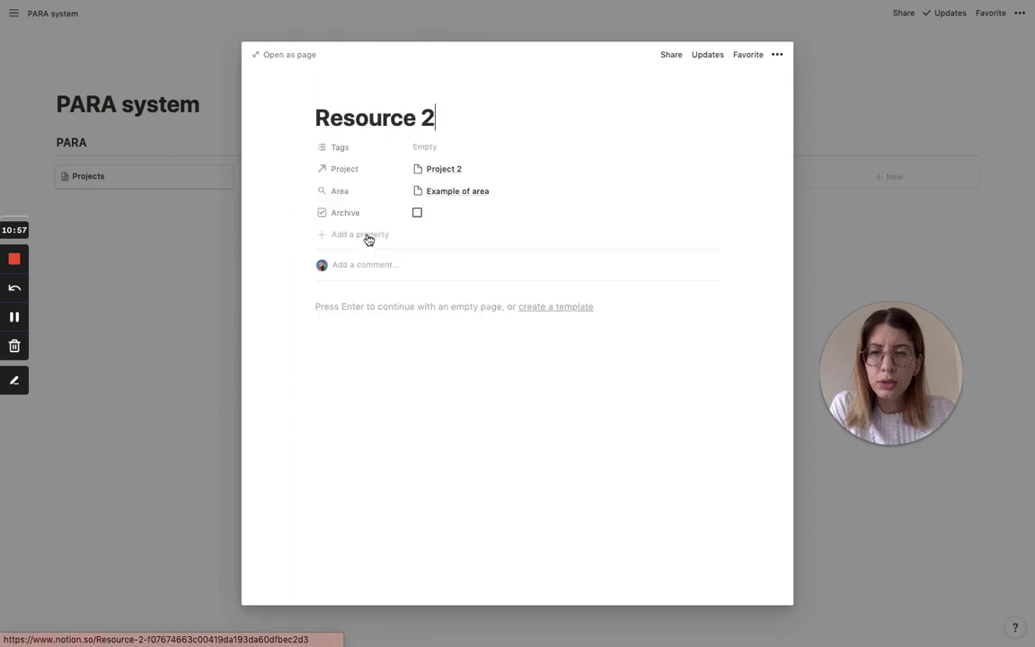
click(418, 214)
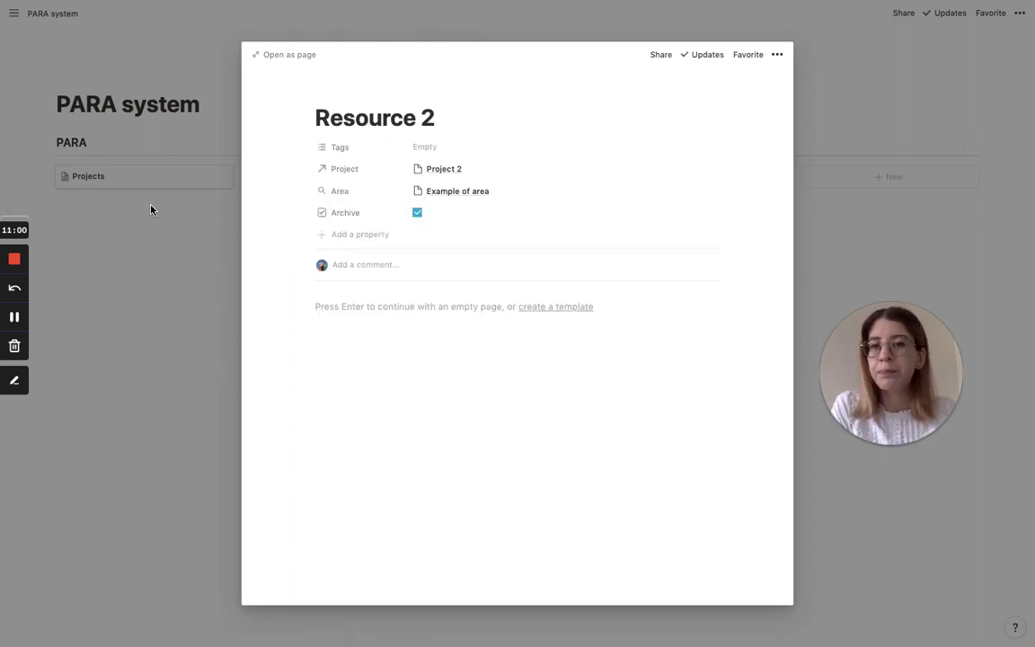
click(164, 169)
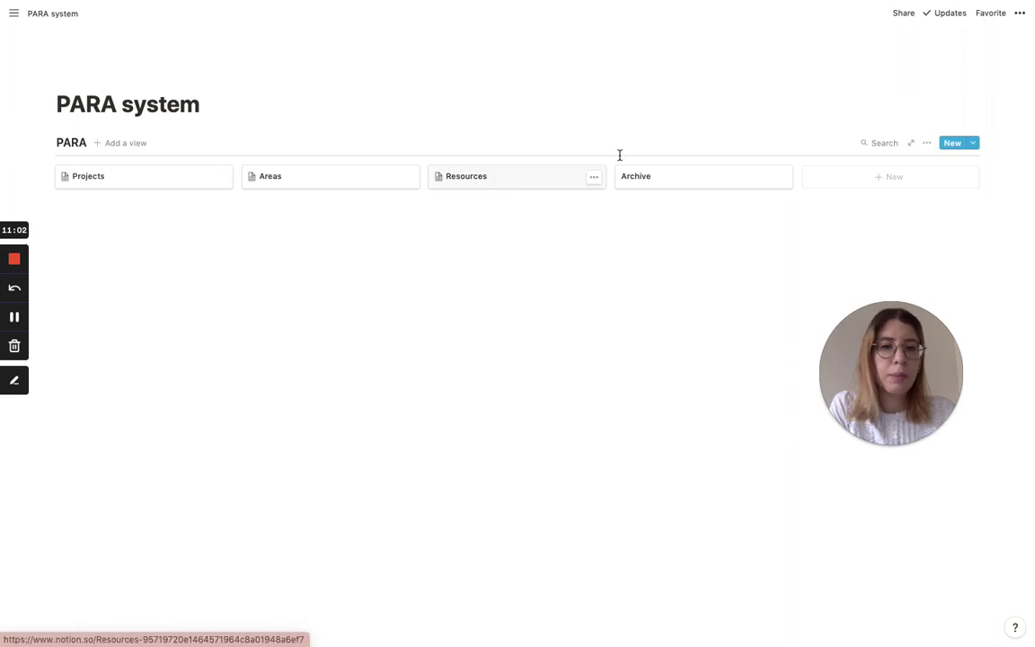
Step: Add a level 1 heading "Archived projects" with a gray background to the Archive page
click(662, 177)
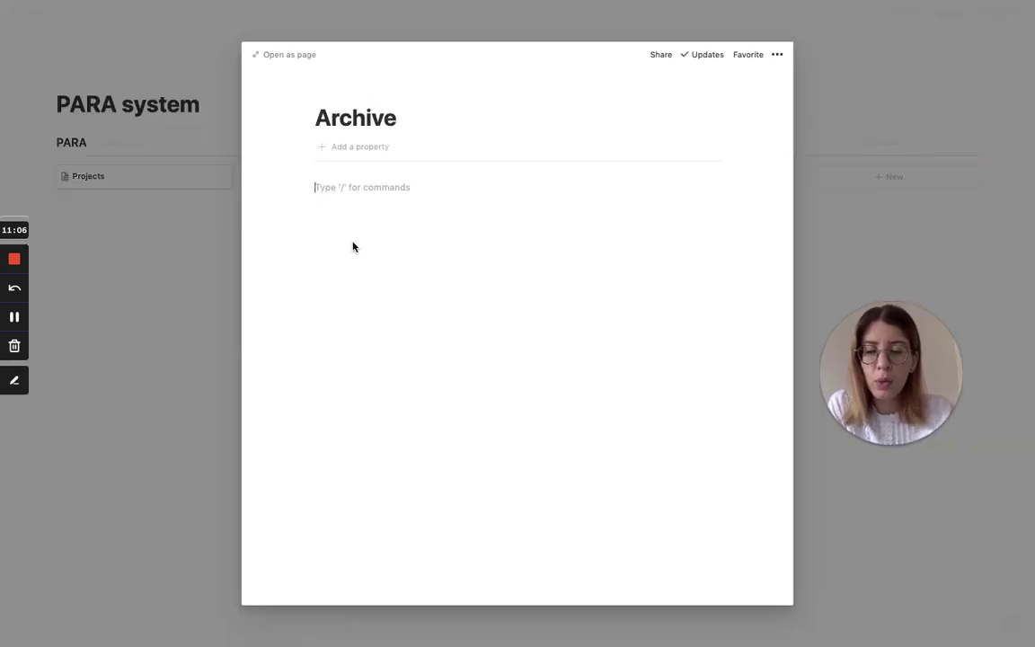
text(# )
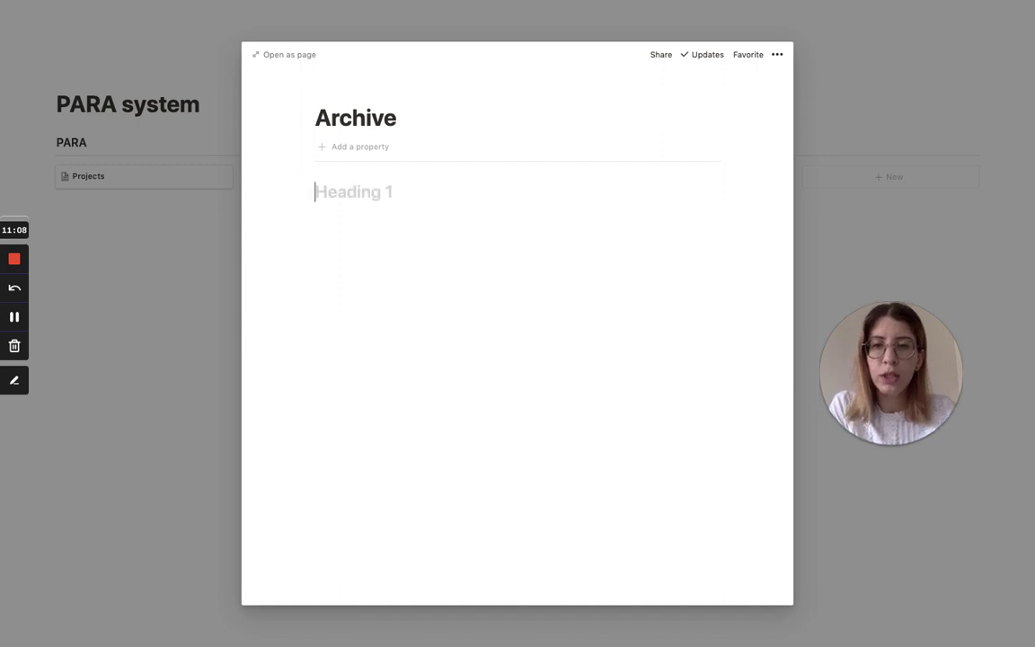
text(Archi)
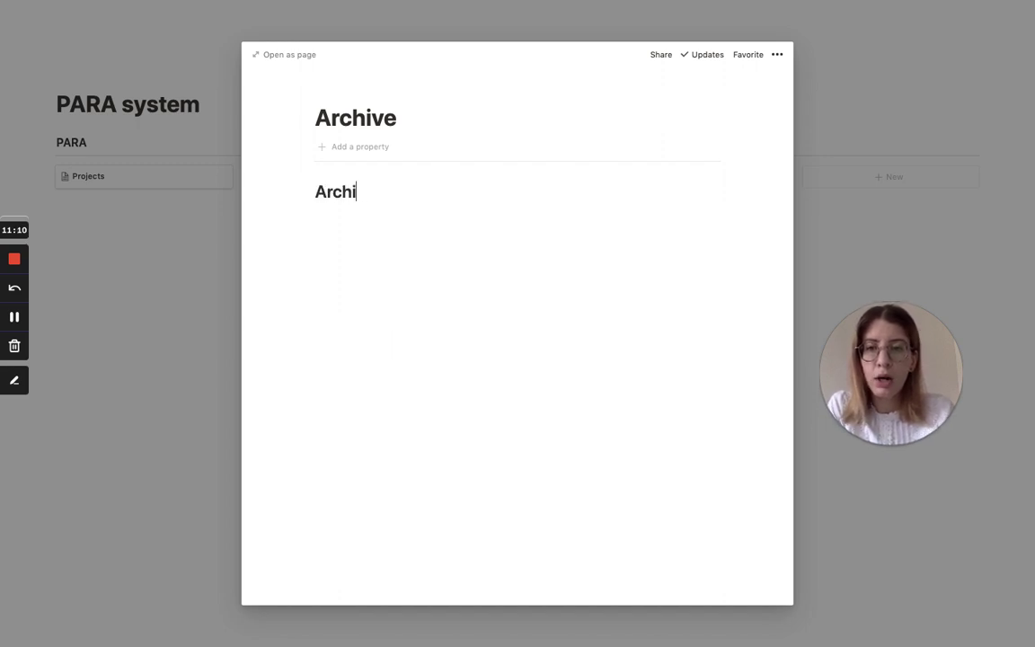
text(ved projects )
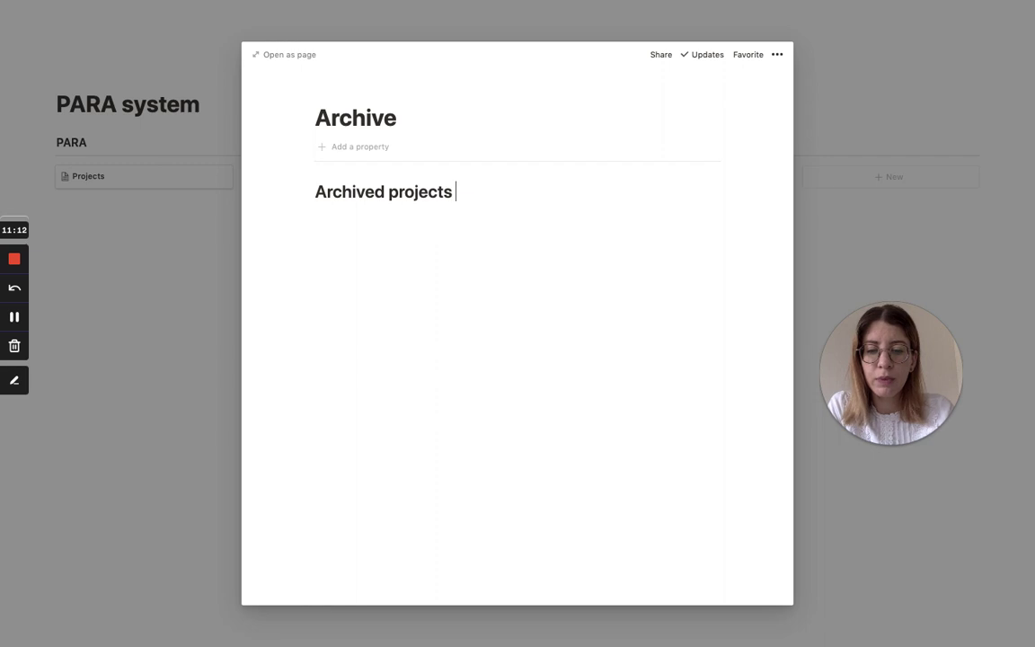
text(/gray)
key(Down)
key(Return)
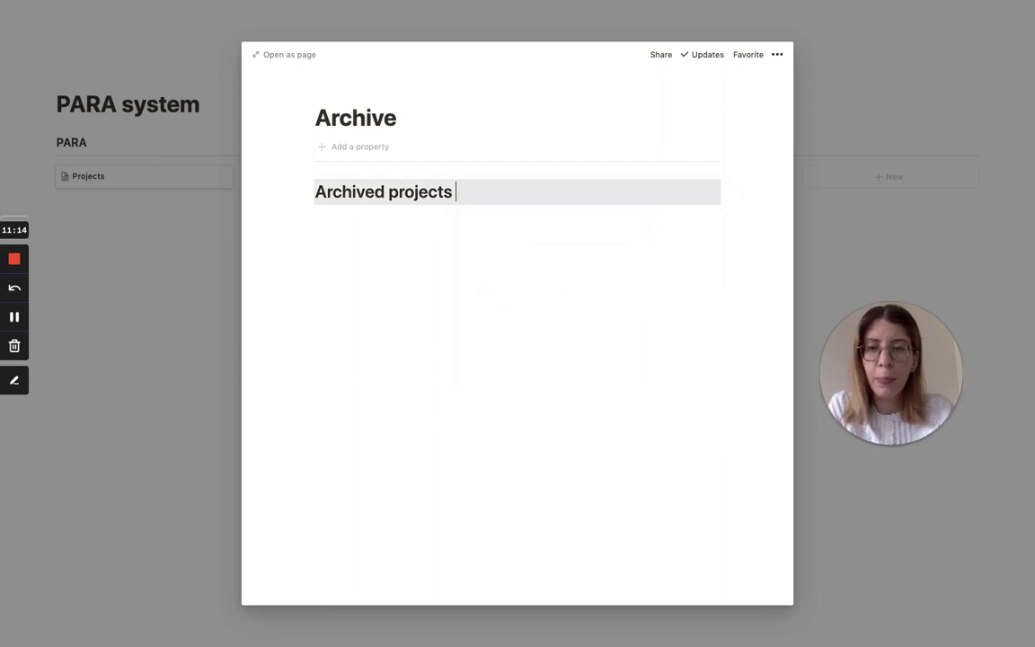
key(Return)
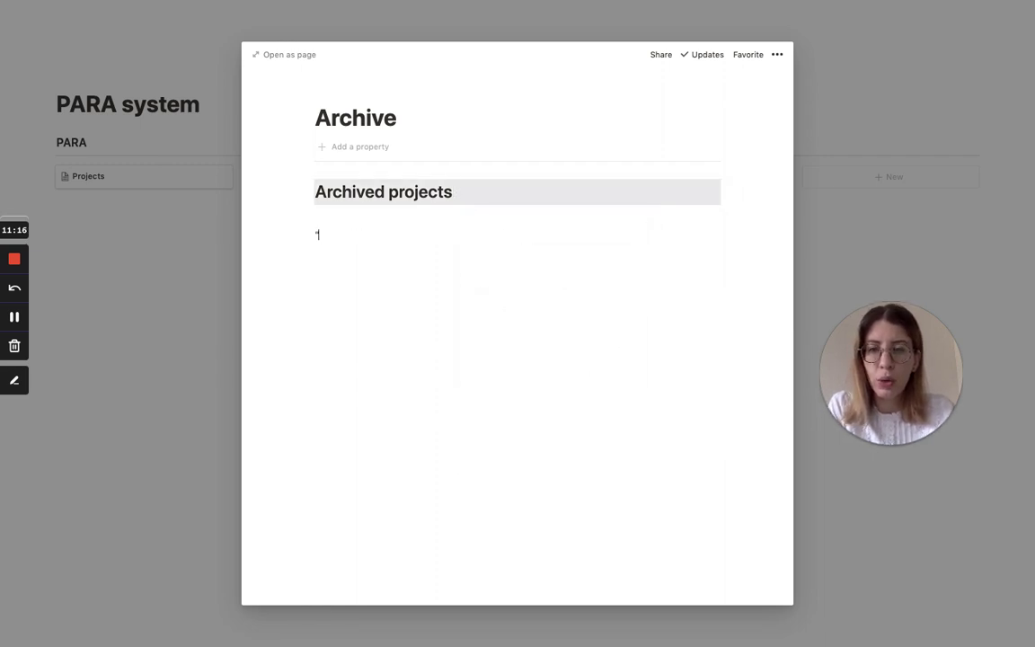
Step: Add a level 1 heading "Archived areas" with a gray background below the "Archived projects" heading
text(# Ar)
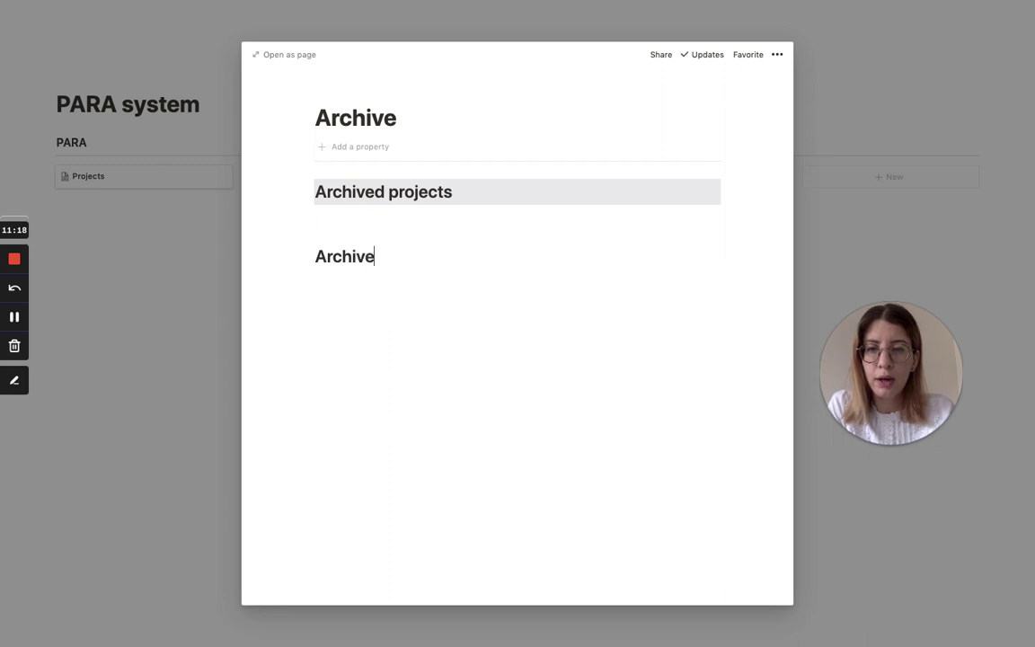
text(chived areas/grat)
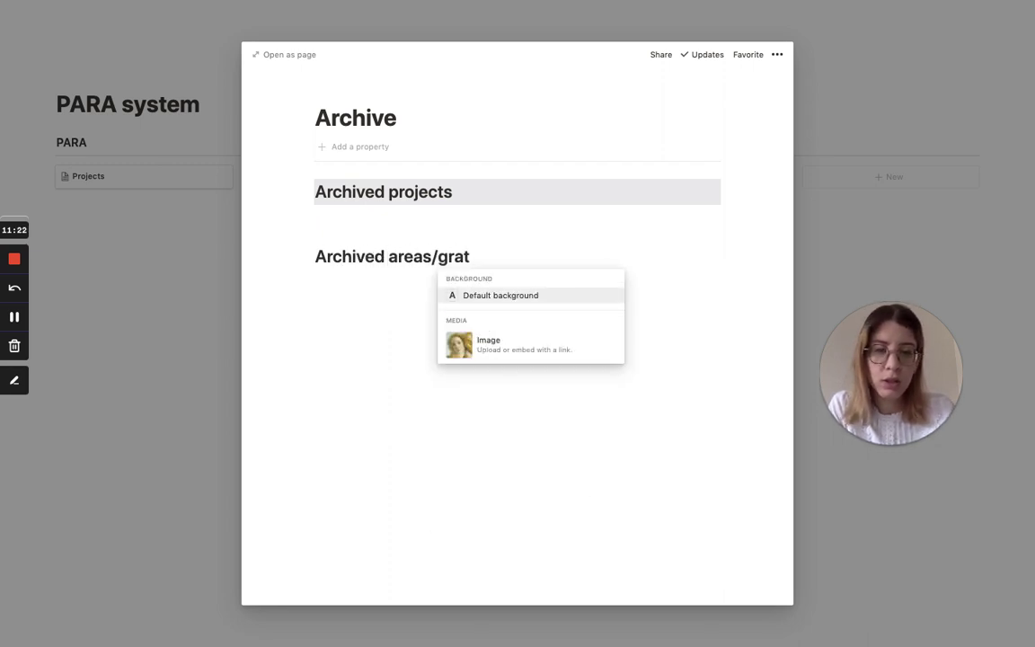
key(BackSpace)
text(y)
key(Down)
key(Down)
key(Up)
key(Return)
key(Return)
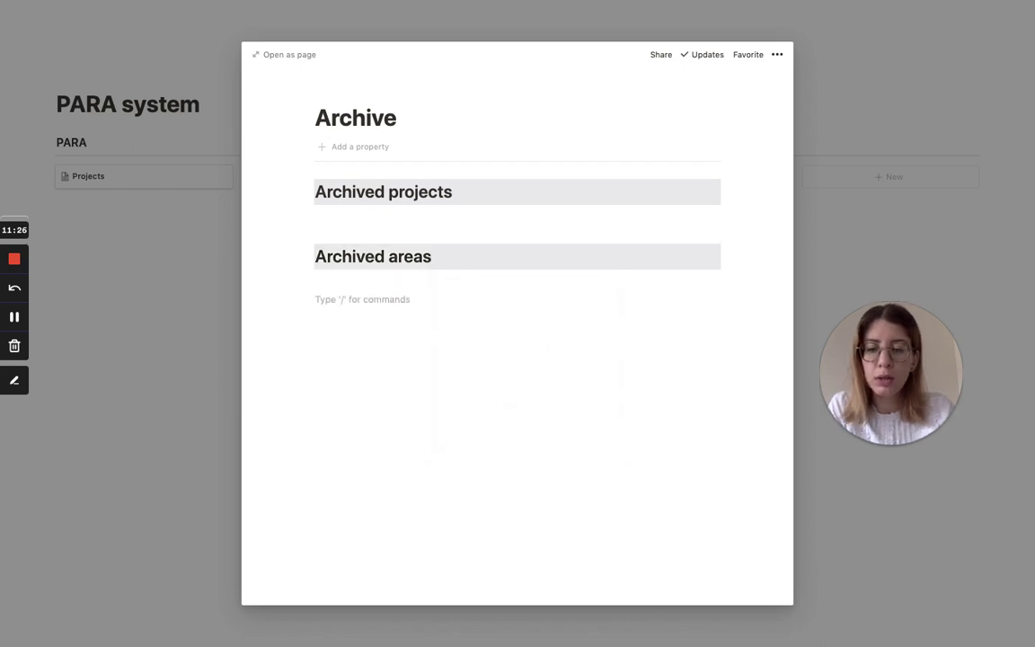
Step: Add a level 1 heading "Archived resources" with a gray background below the "Archived areas" heading
text(# Ar)
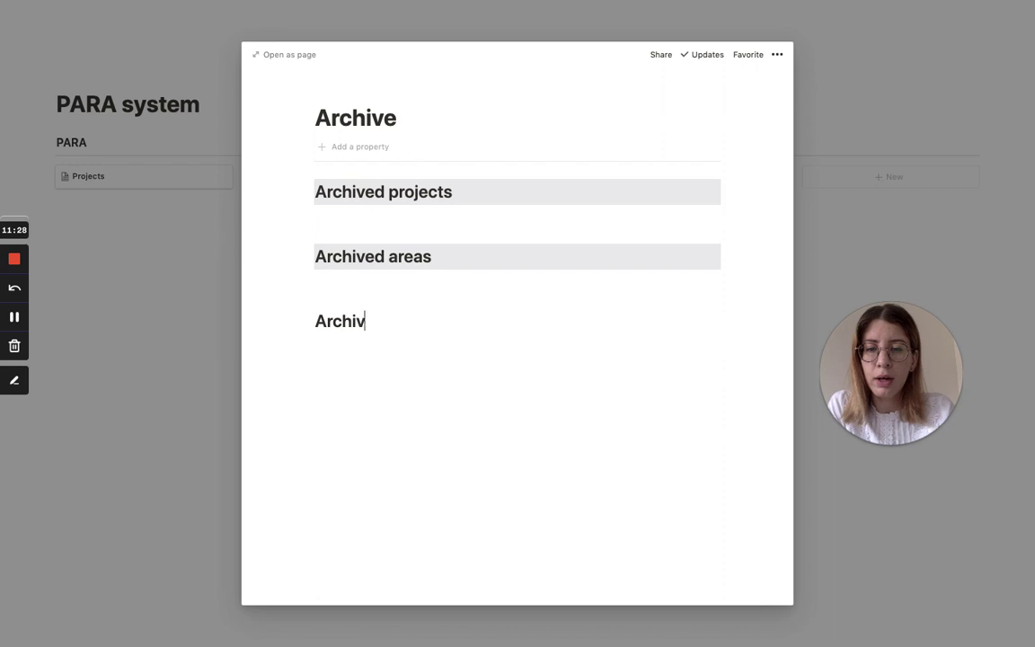
text(chived resources)
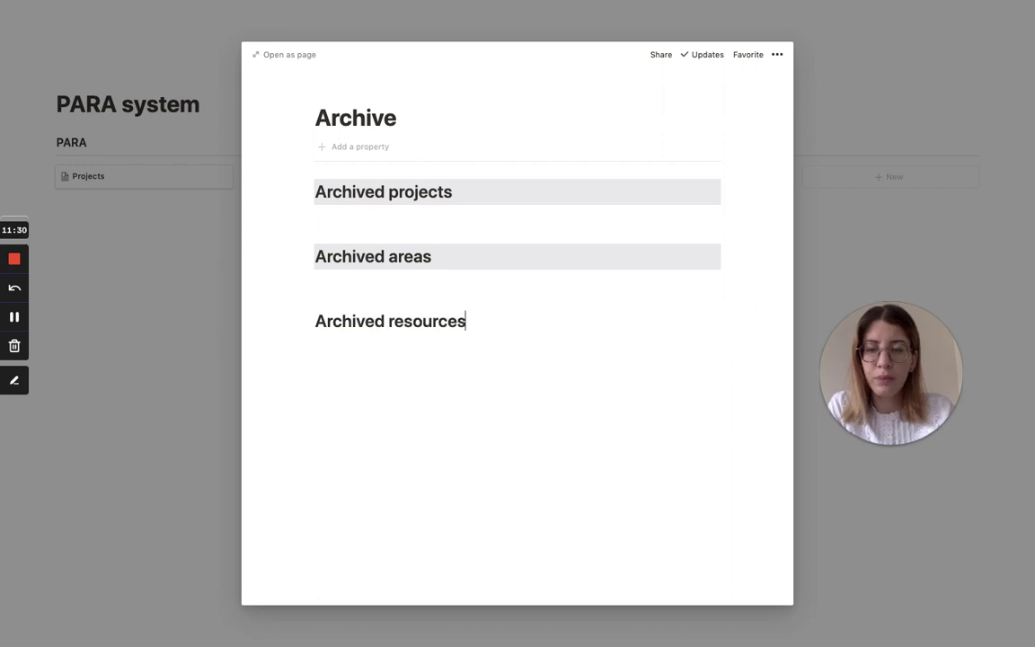
text(/gray)
key(Down)
key(Return)
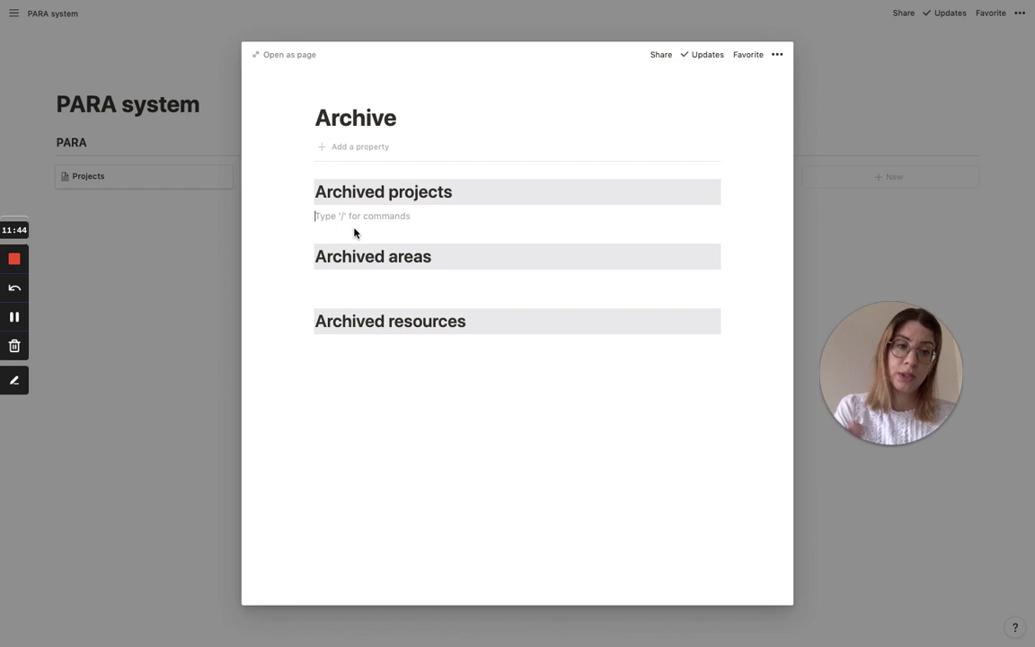
Step: Insert a linked view of the PARA system's "Projects database" under the "Archived projects" heading
text(/)
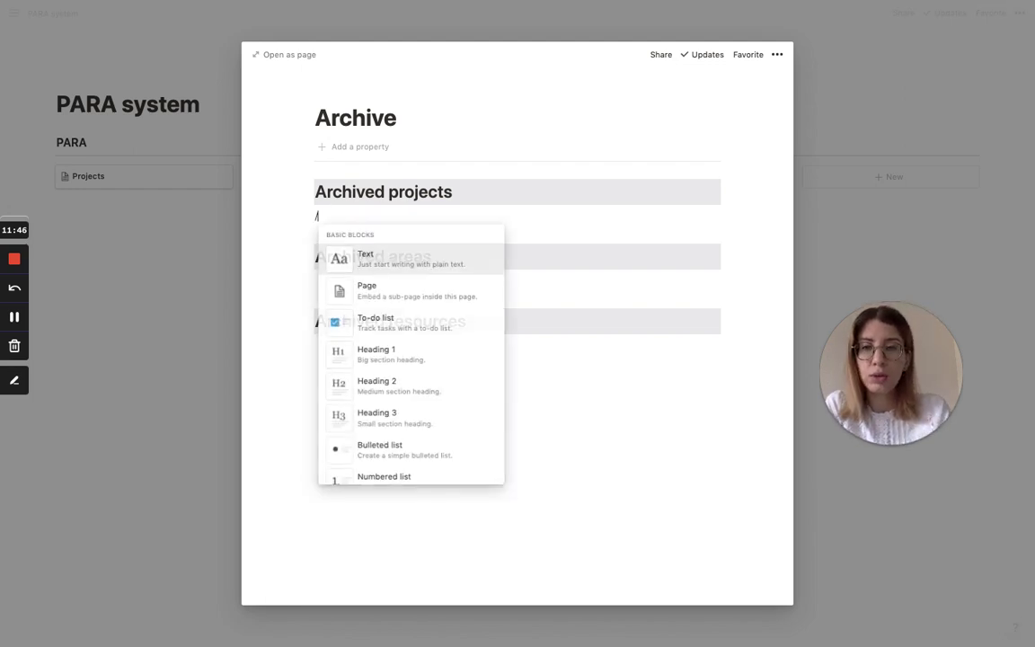
text(linked)
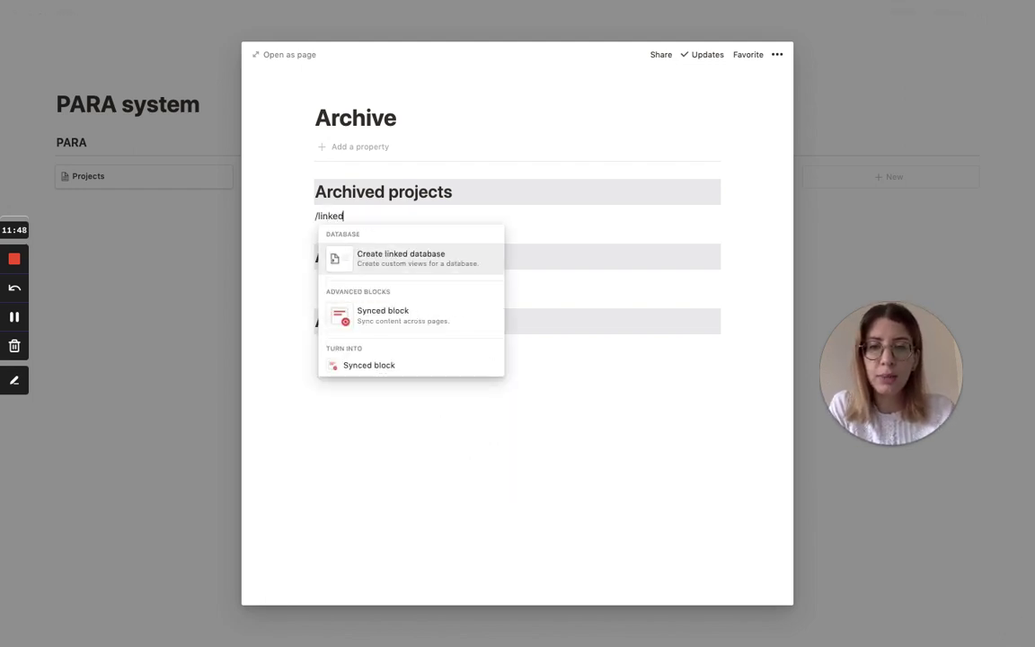
key(Return)
text(proke)
key(BackSpace)
text(ject)
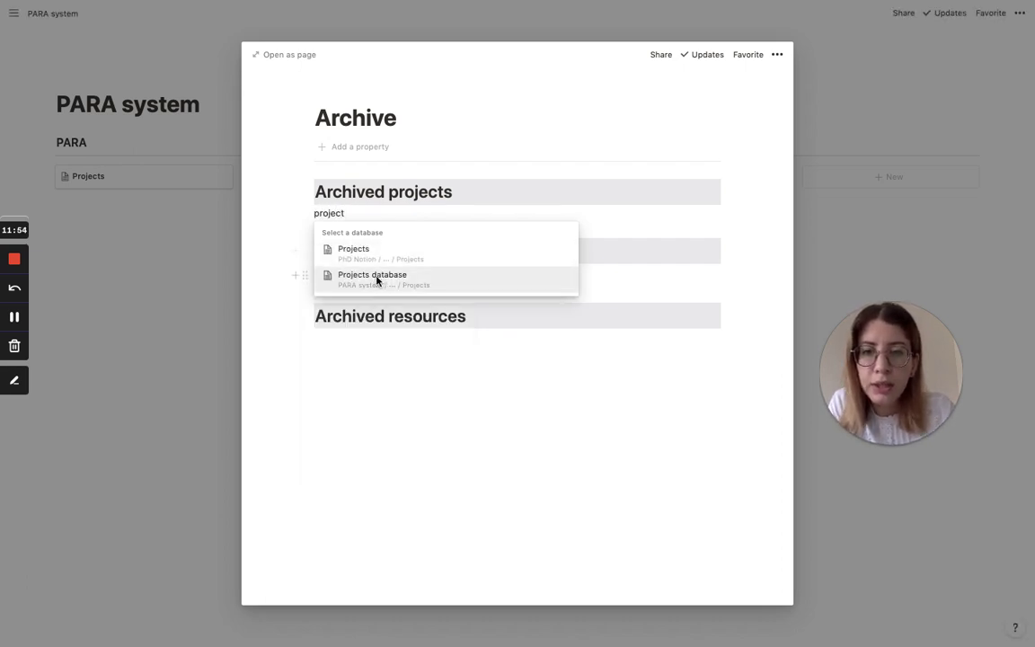
click(377, 278)
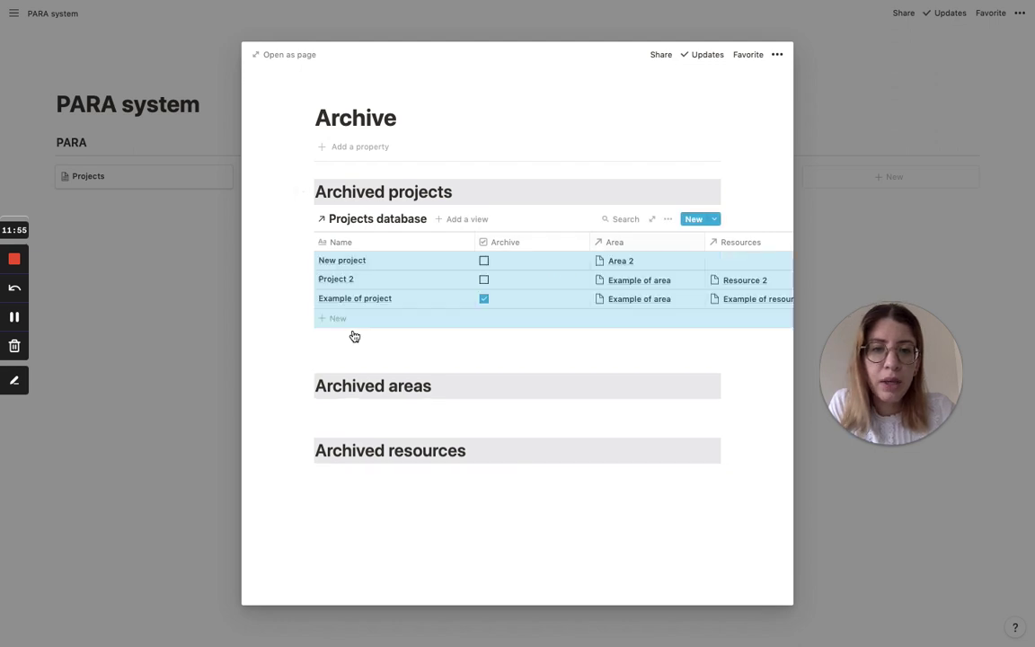
Step: Add a List view to the linked Projects database and delete its Table view
click(467, 221)
click(443, 403)
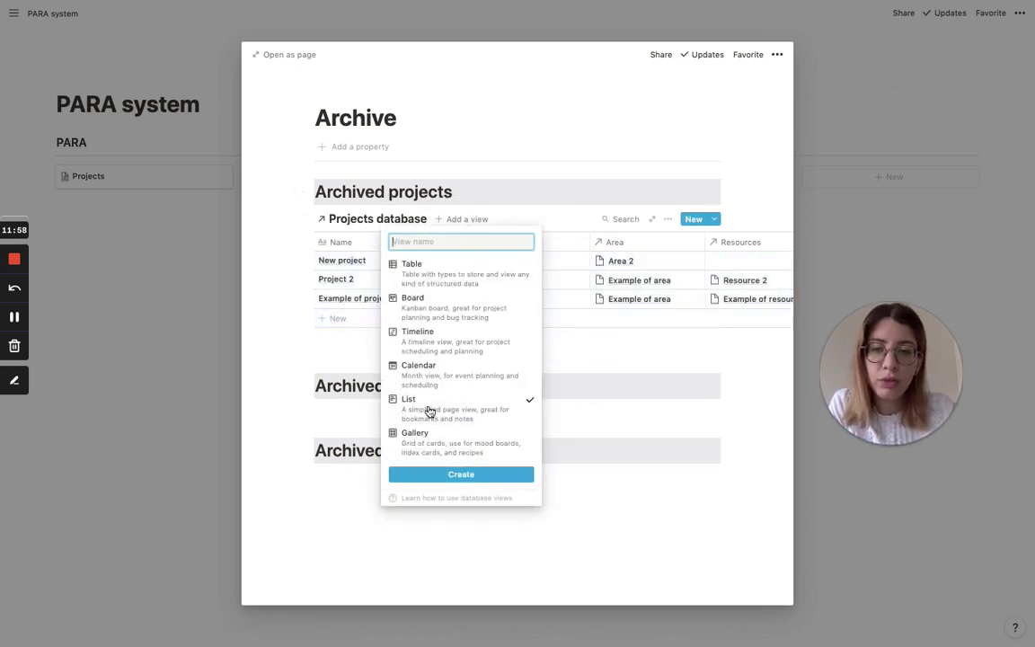
click(438, 477)
click(474, 226)
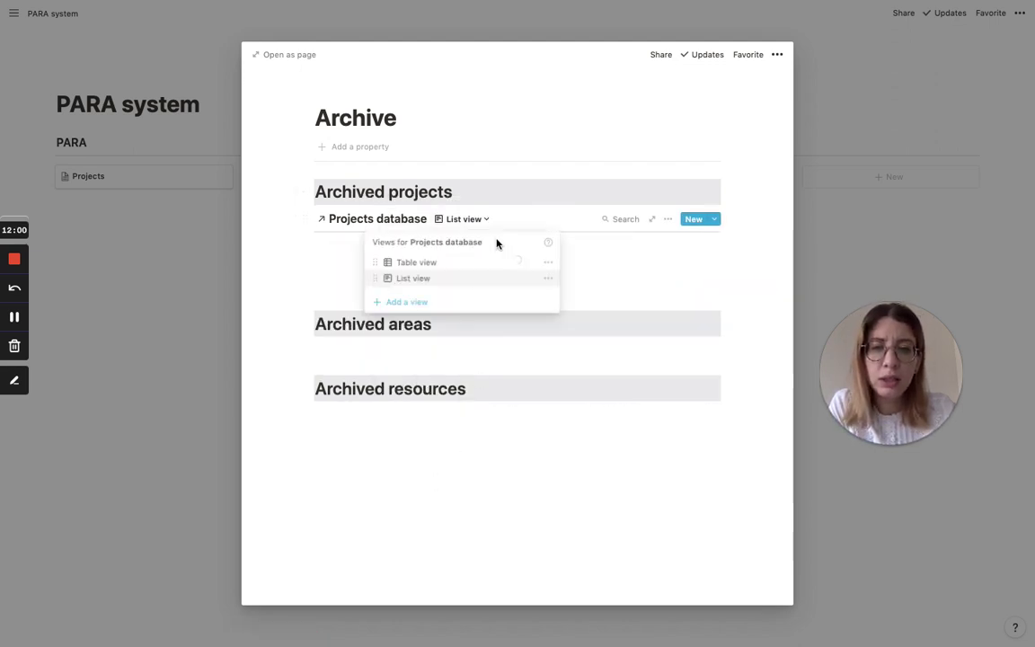
click(548, 262)
click(517, 535)
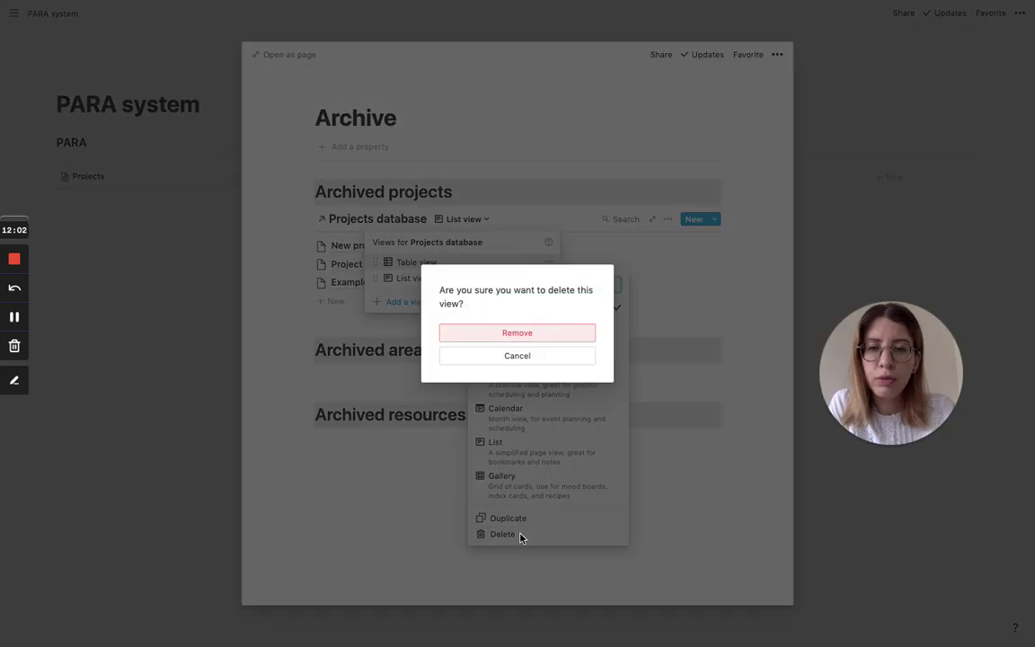
key(Return)
Step: Filter the linked Projects database's list view to entries whose Archive checkbox is checked
click(667, 218)
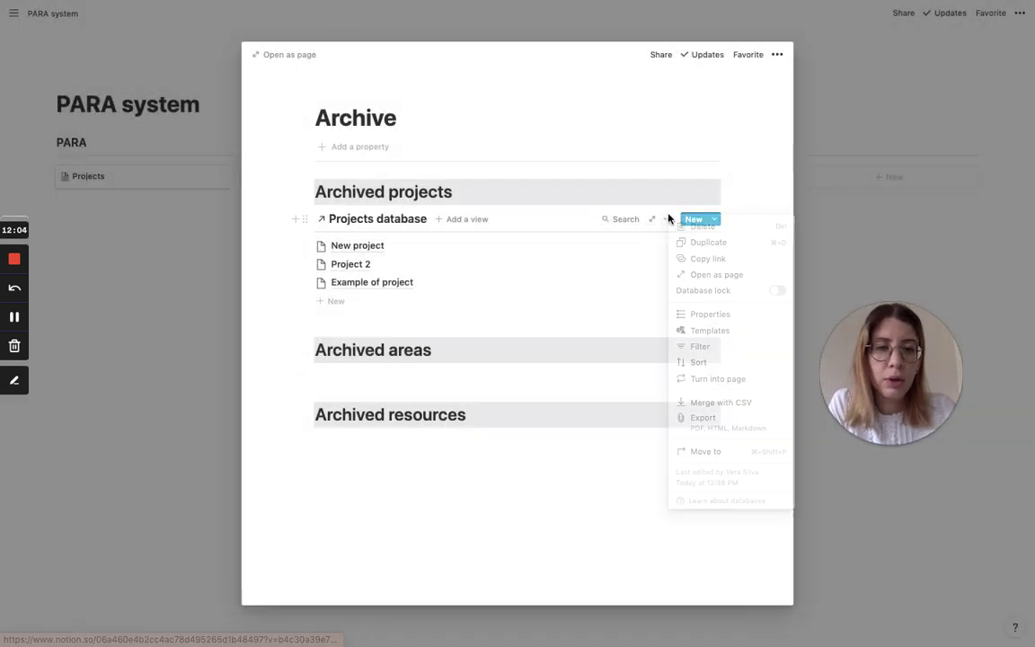
click(685, 354)
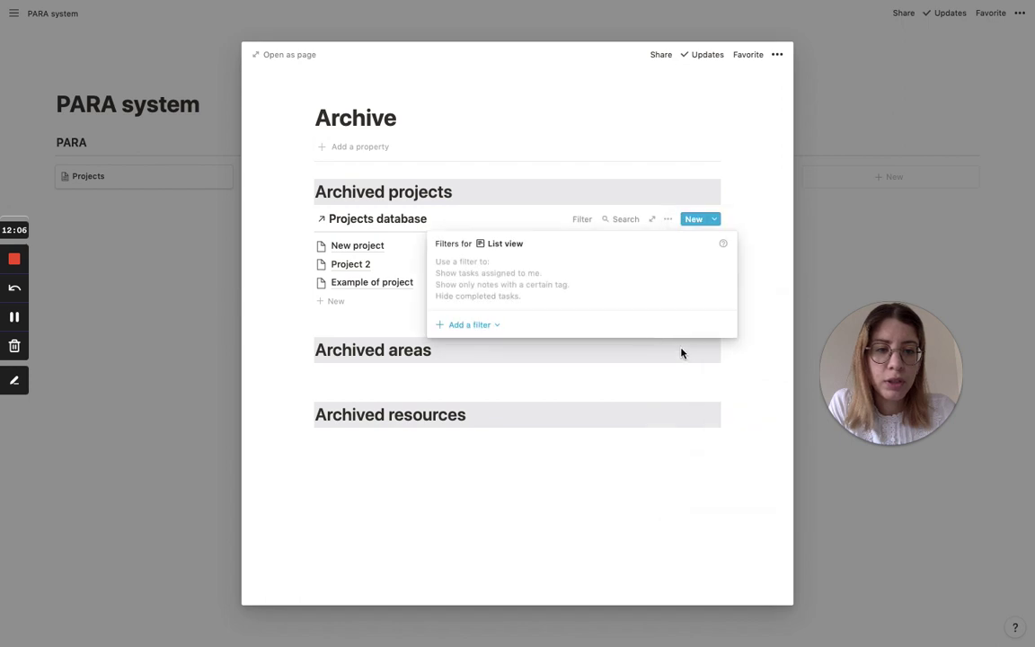
click(485, 321)
click(472, 342)
click(501, 266)
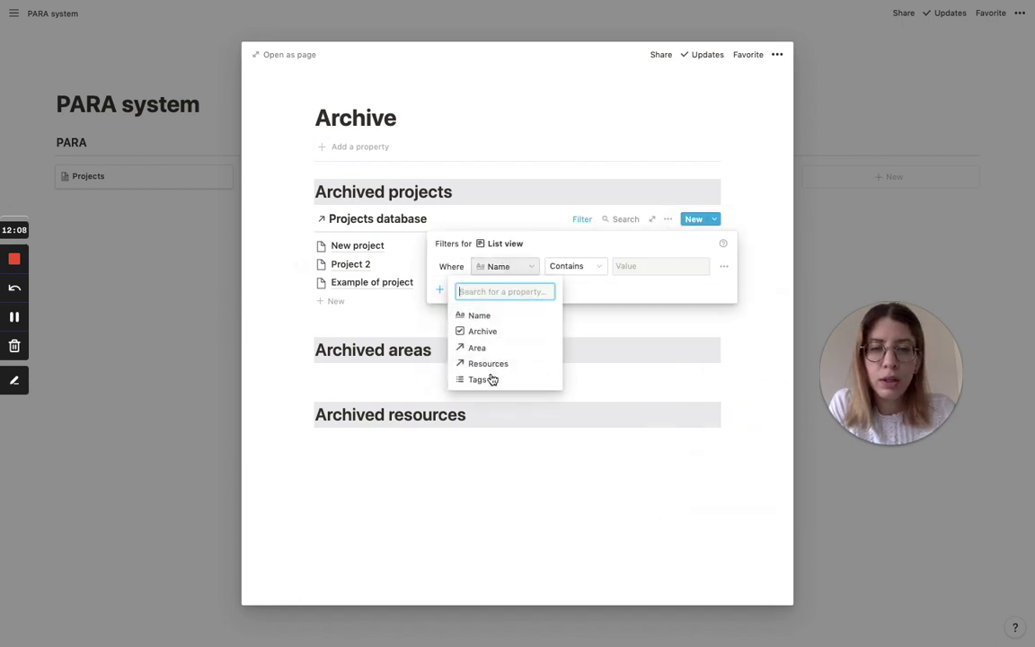
click(489, 330)
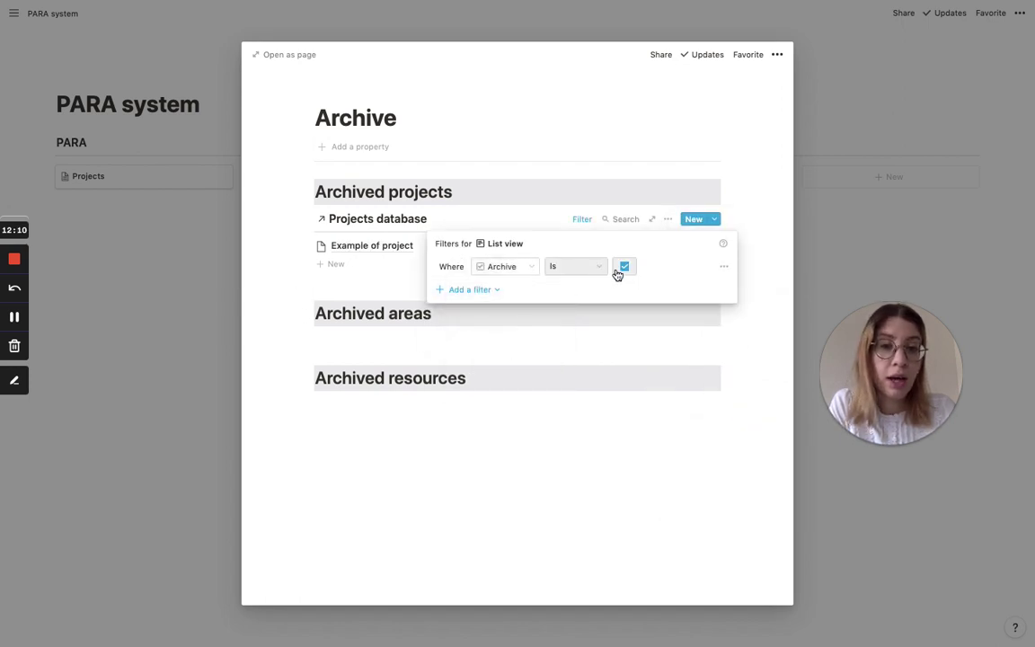
click(369, 284)
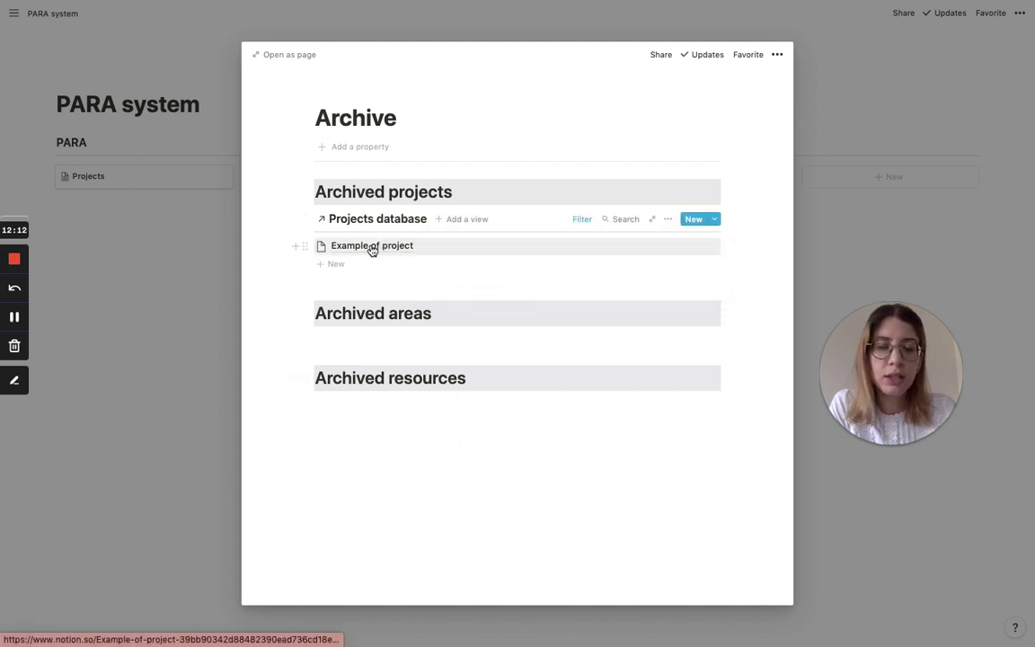
Step: Review the properties of the archived "Example of project" entry and return to the Archive page
click(373, 251)
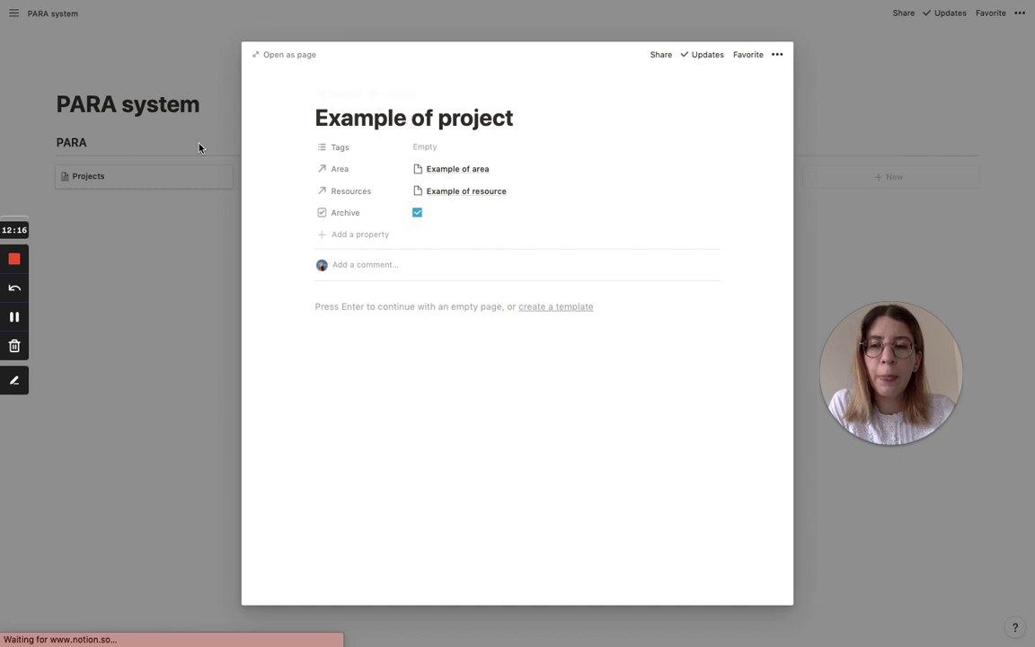
click(175, 128)
click(666, 180)
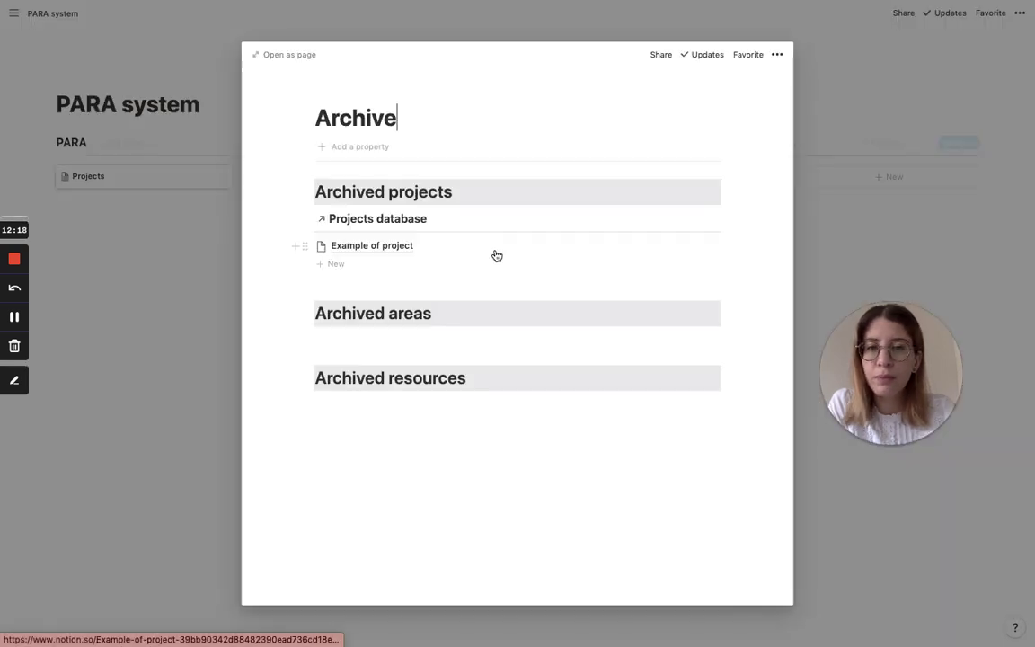
Step: Insert a linked view of the "Areas database" under the "Archived areas" heading
click(347, 339)
text(/)
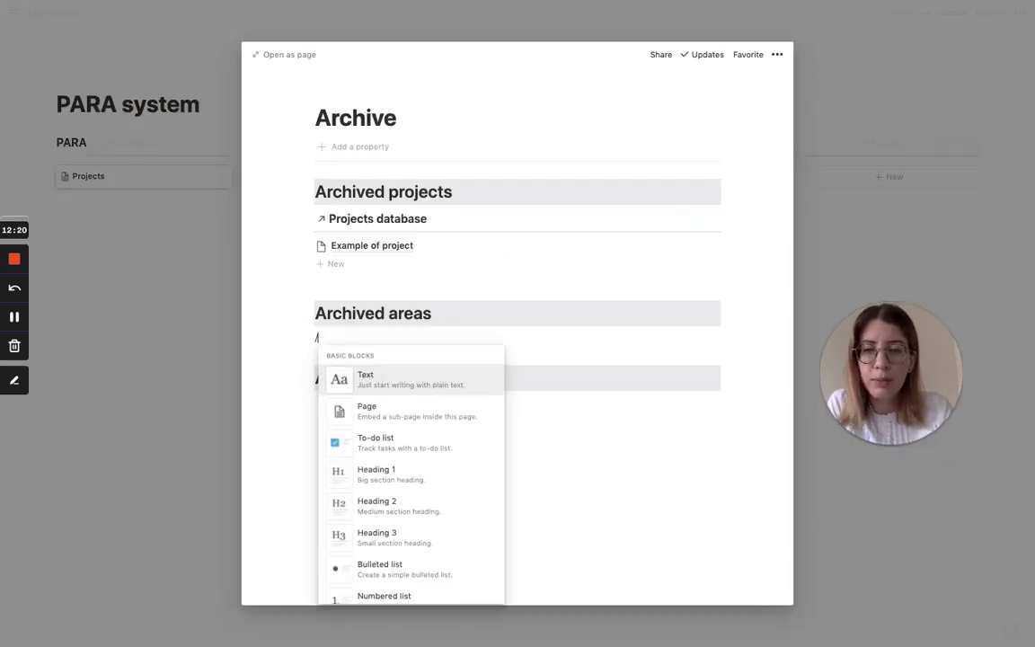
text(linked)
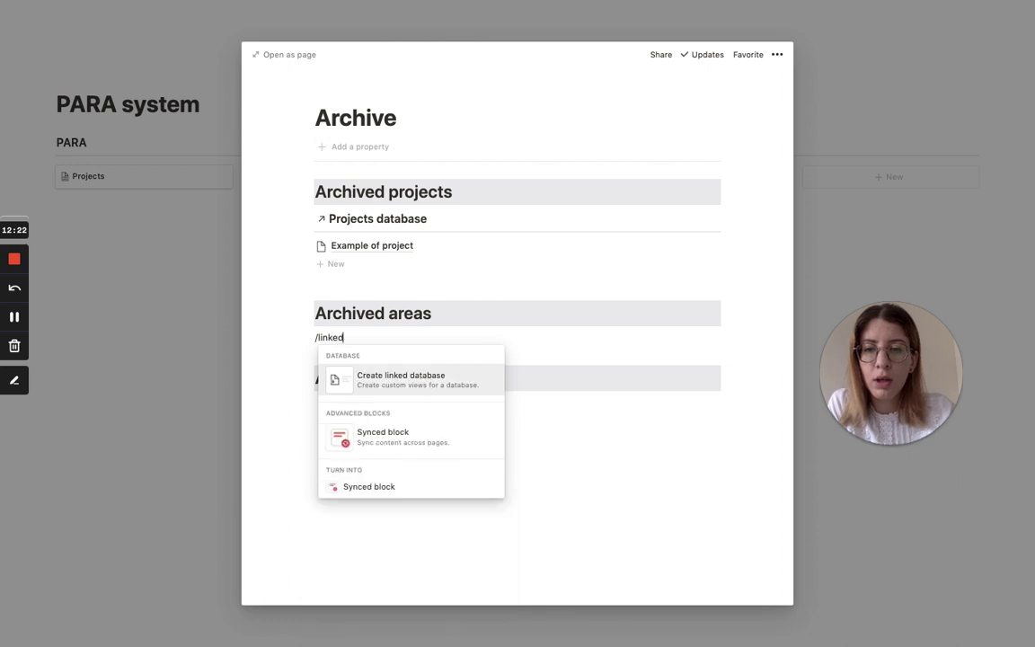
key(Return)
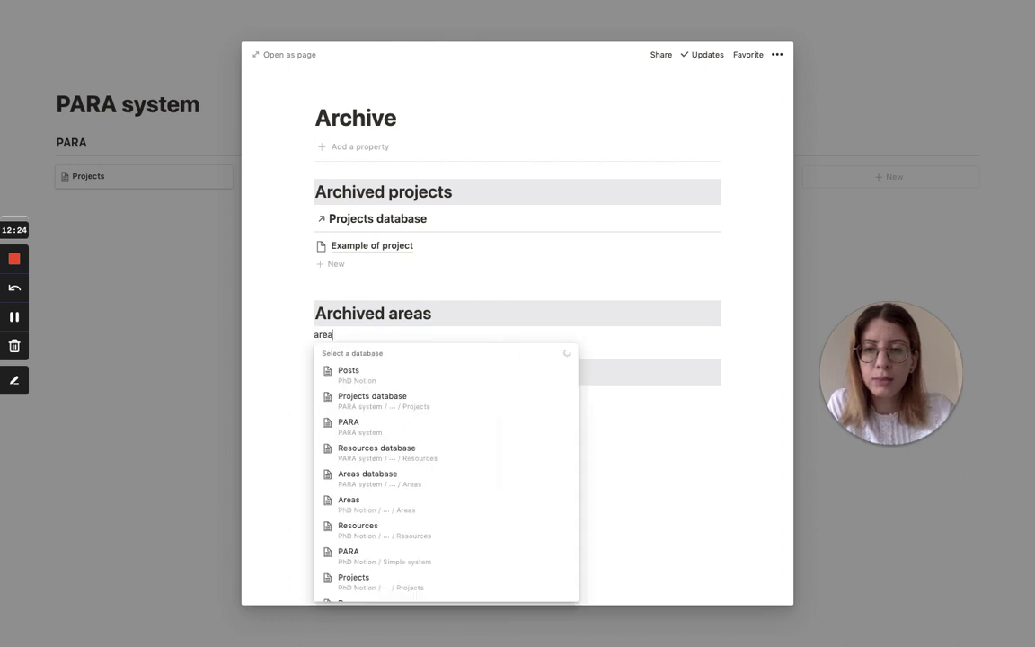
text(areas da)
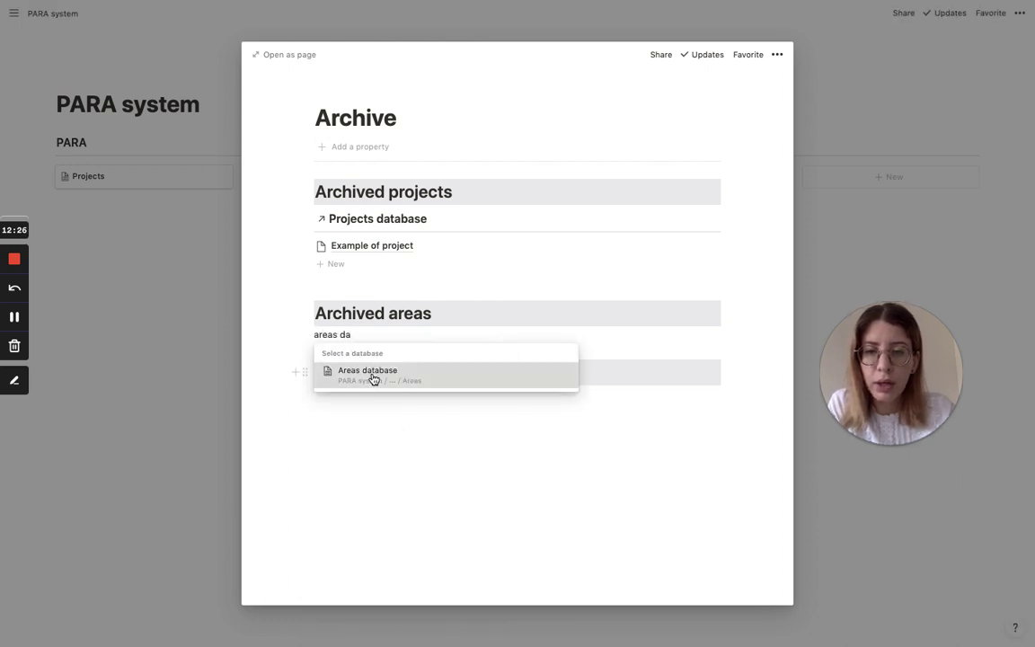
click(374, 376)
Step: Add a List view to the linked Areas database and delete its Table view
click(453, 341)
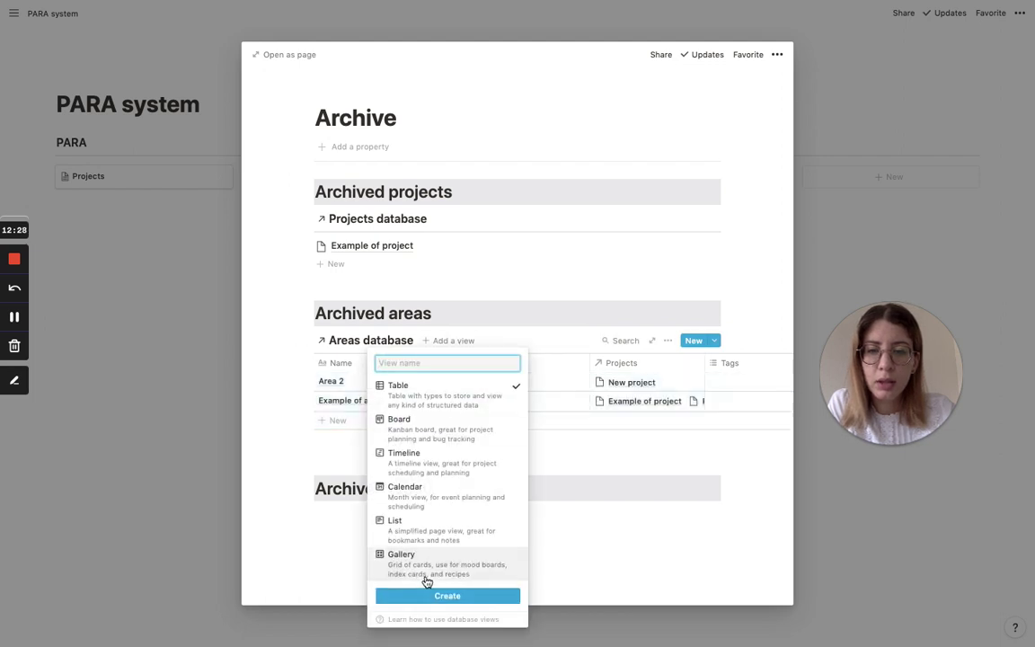
click(388, 522)
click(448, 596)
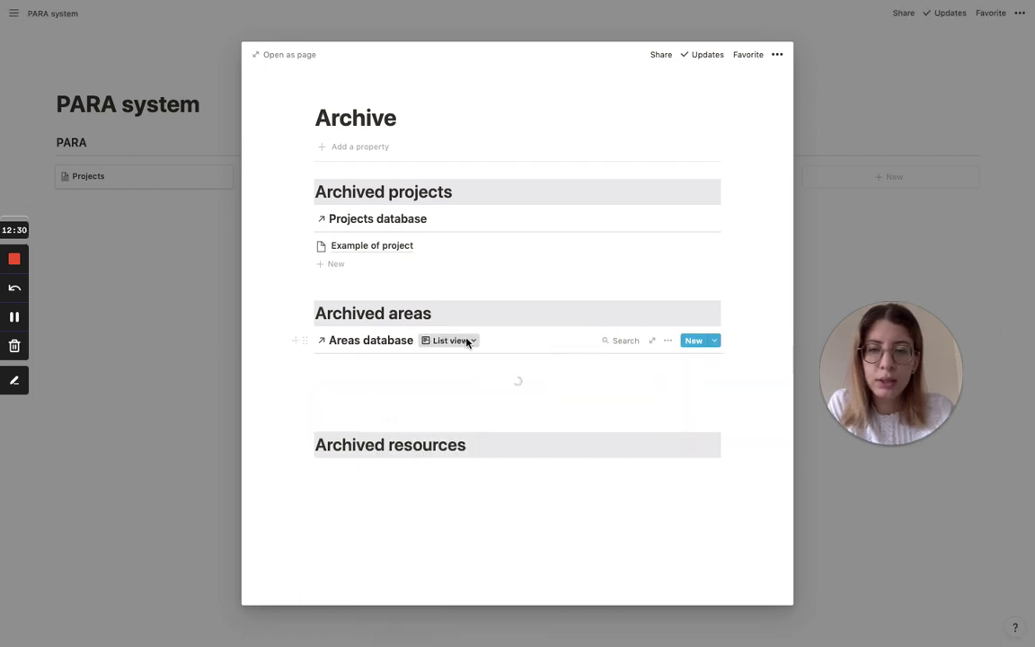
click(463, 341)
click(535, 386)
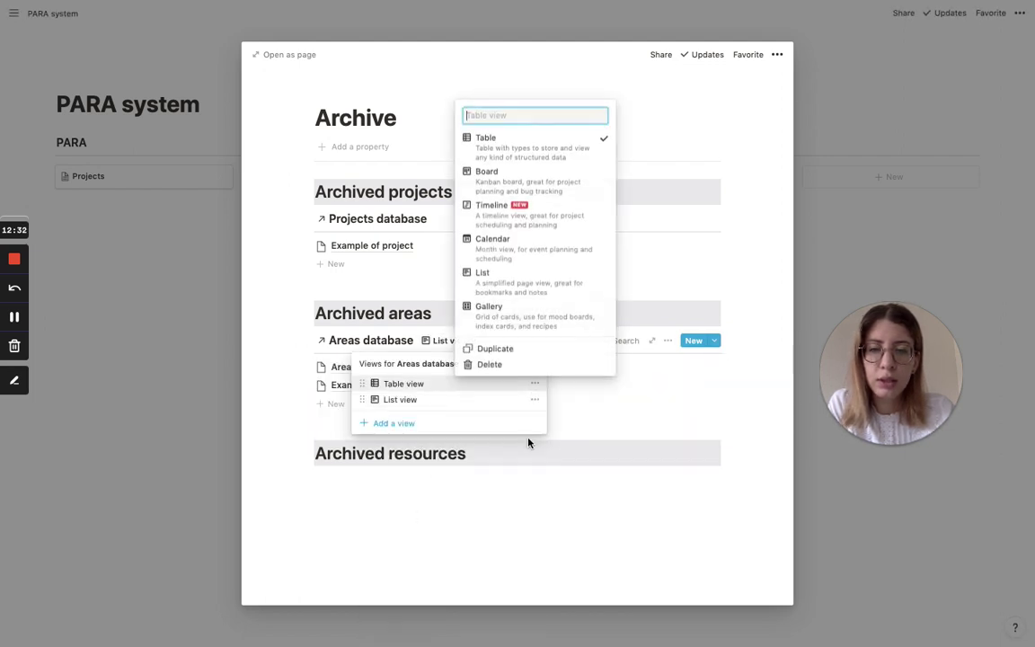
click(518, 364)
key(Return)
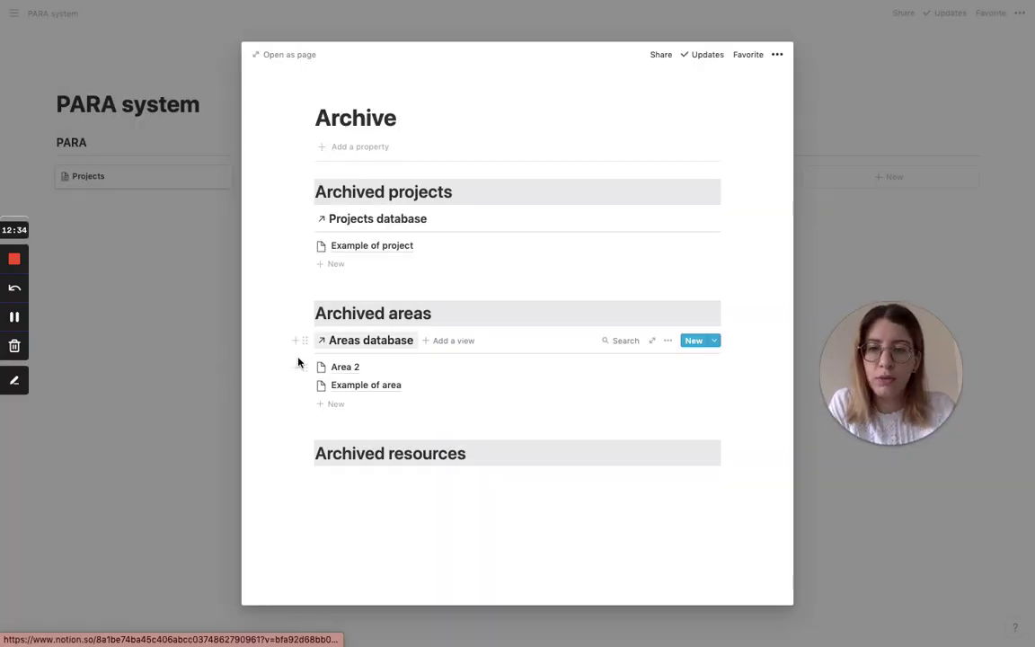
Step: Filter the linked Areas database's list view to entries whose Archive checkbox is checked
click(667, 342)
click(676, 476)
click(455, 448)
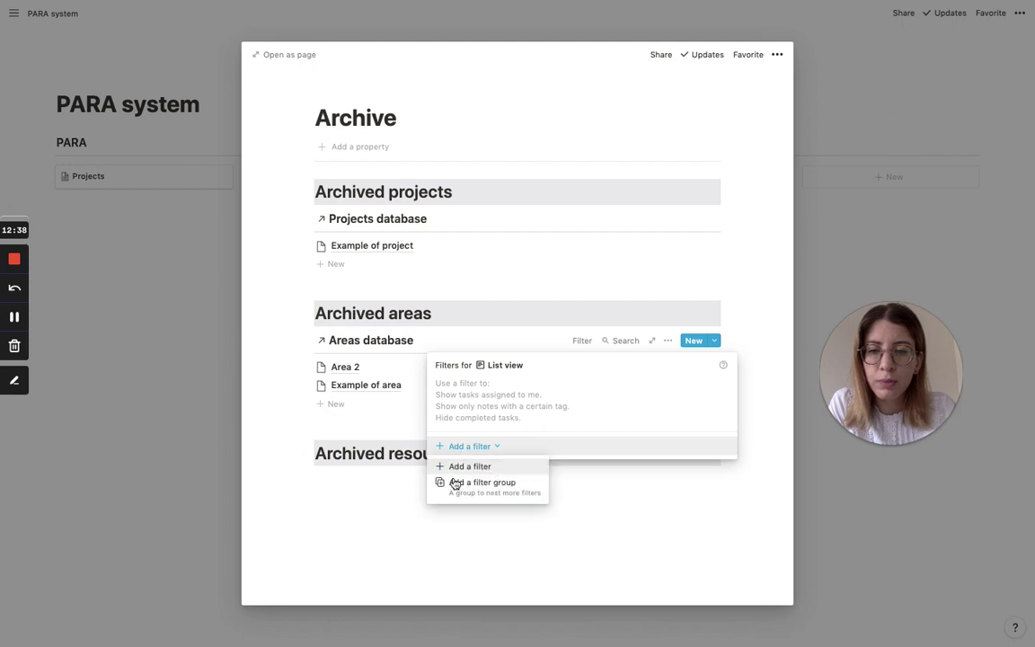
click(457, 464)
click(489, 393)
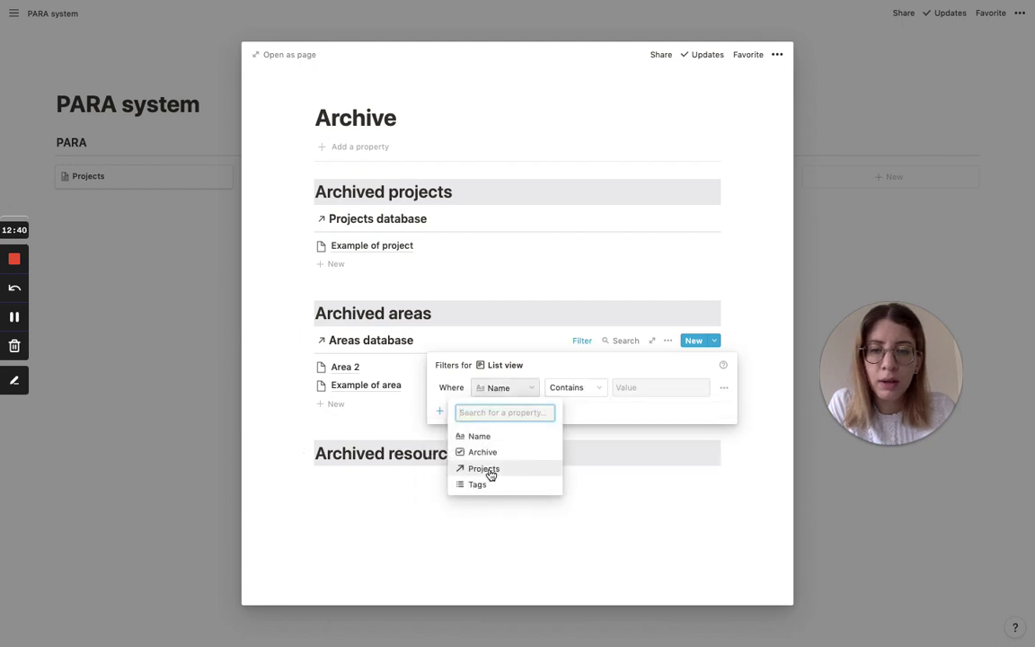
click(504, 450)
Step: Insert a linked view of the PARA system's "Resources database" under the "Archived resources" heading
click(343, 460)
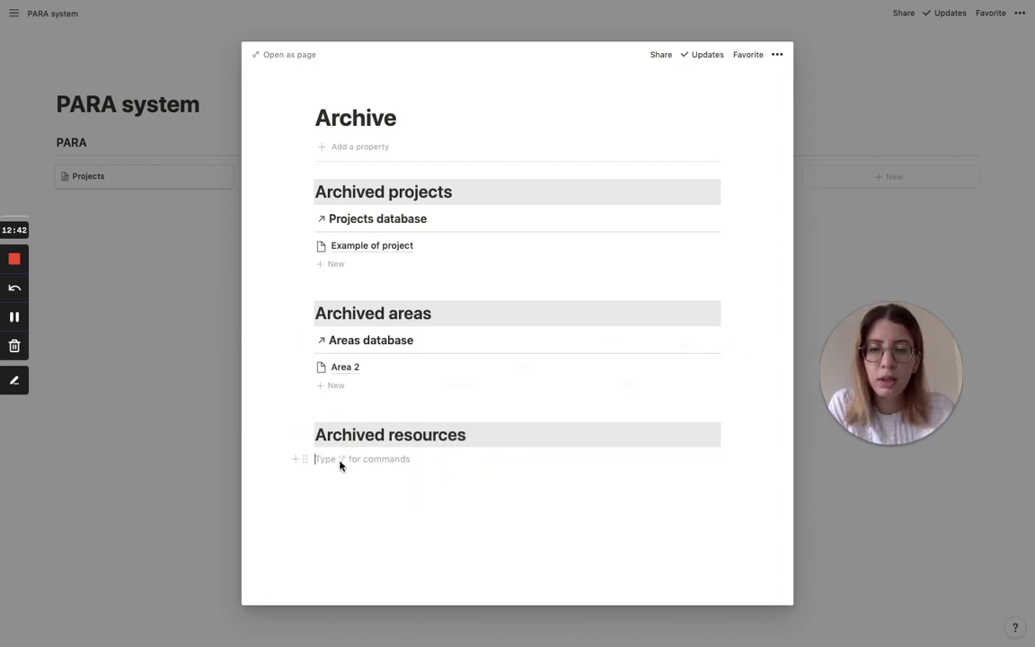
text(/linked)
key(Return)
text(resources)
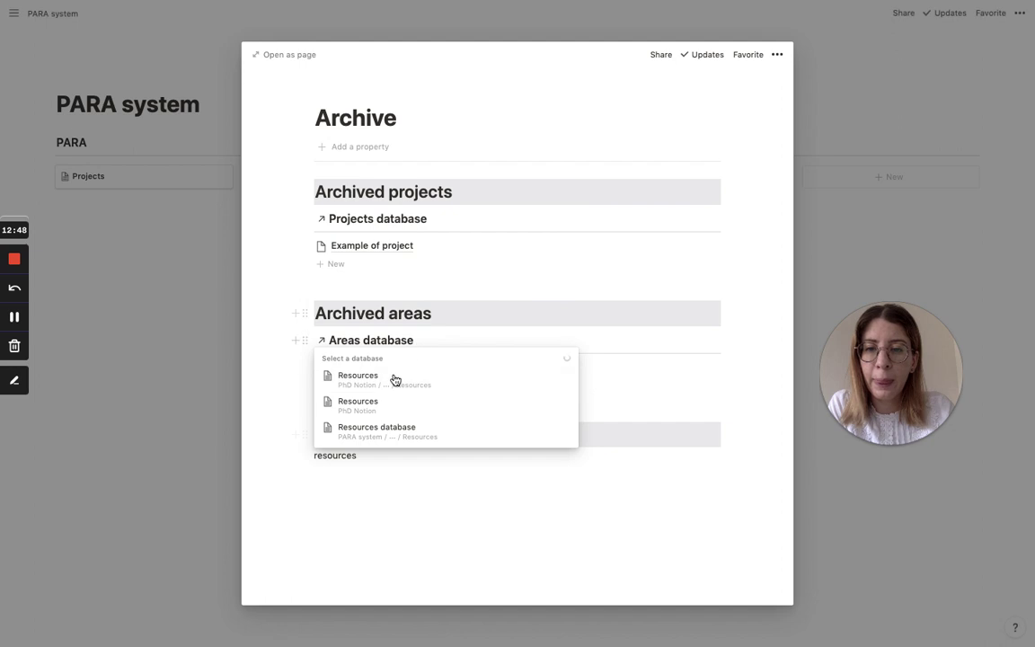
click(394, 426)
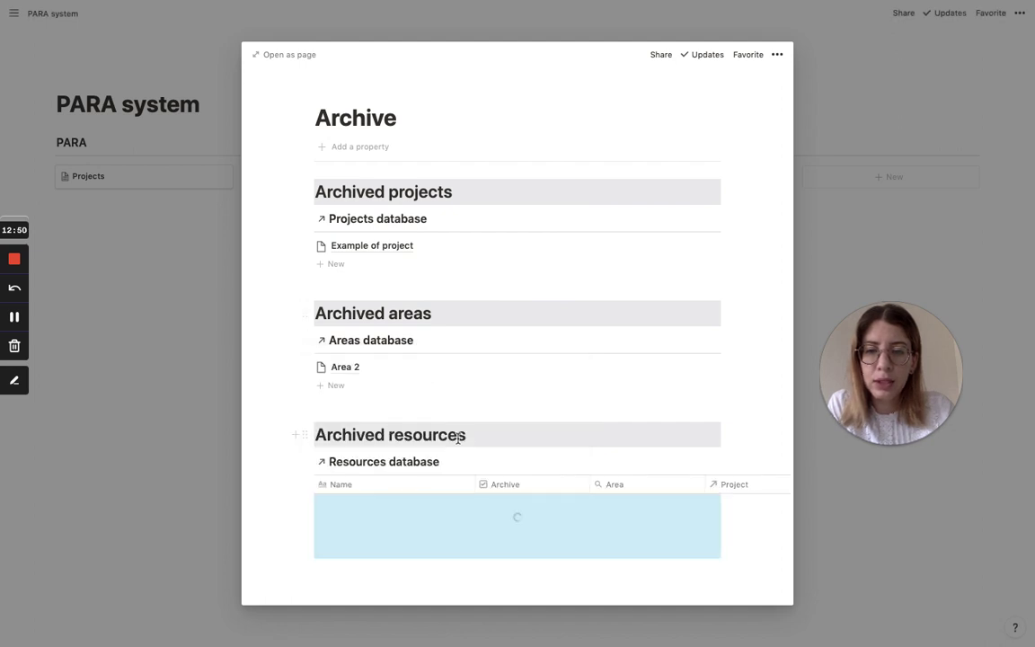
Step: Add a List view to the linked Resources database and delete its Table view
click(490, 465)
click(460, 349)
key(Return)
click(493, 460)
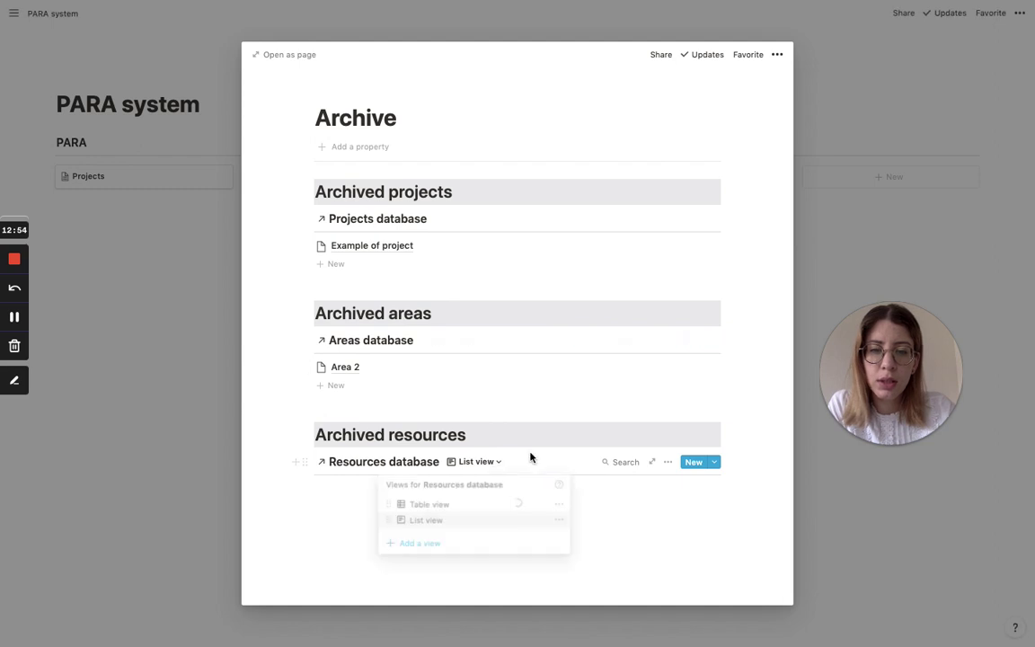
click(550, 485)
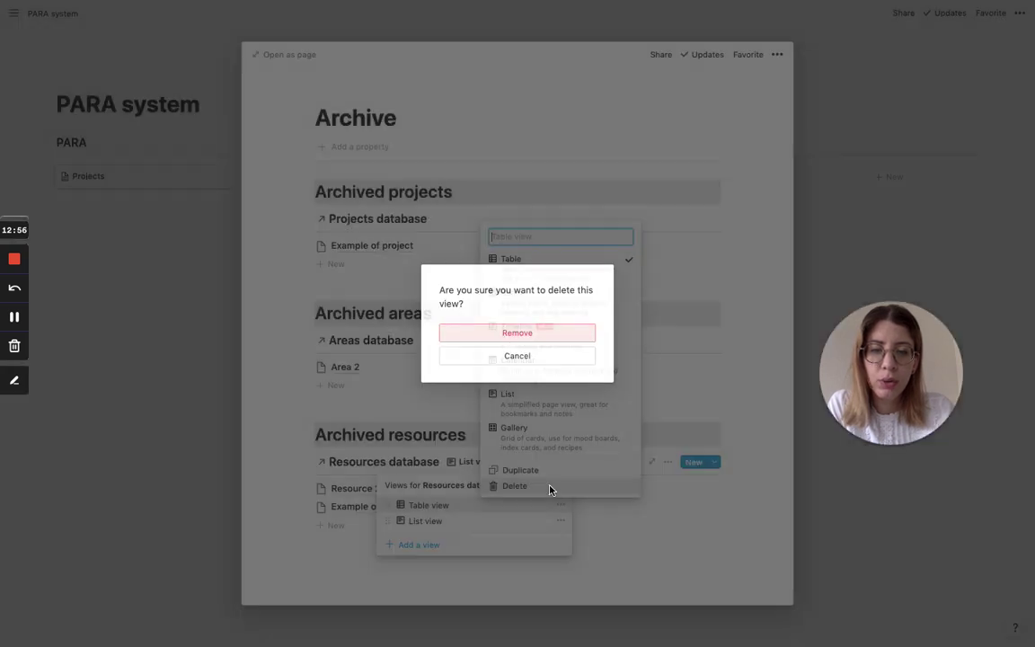
key(Return)
Step: Filter the linked Resources database's list view to entries whose Archive checkbox is checked
click(666, 462)
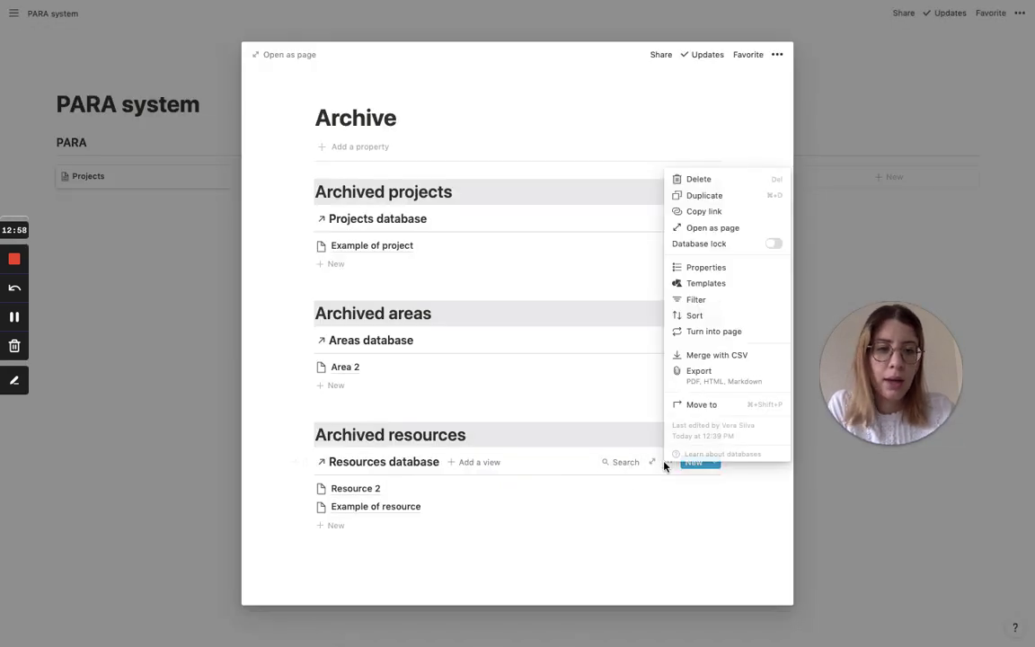
click(699, 300)
click(458, 566)
click(451, 585)
click(496, 508)
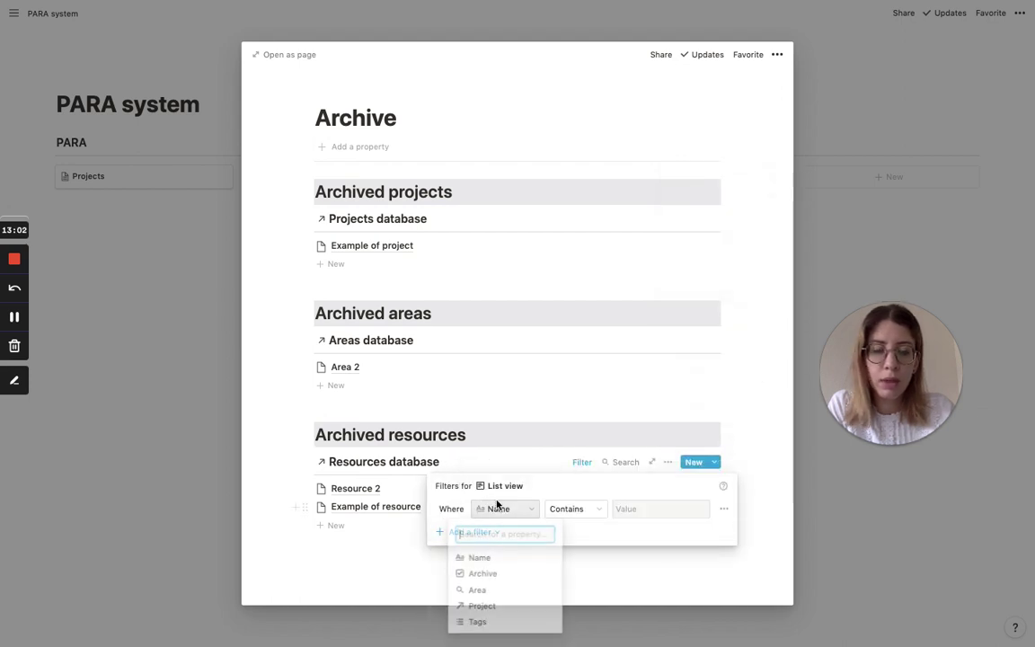
click(485, 573)
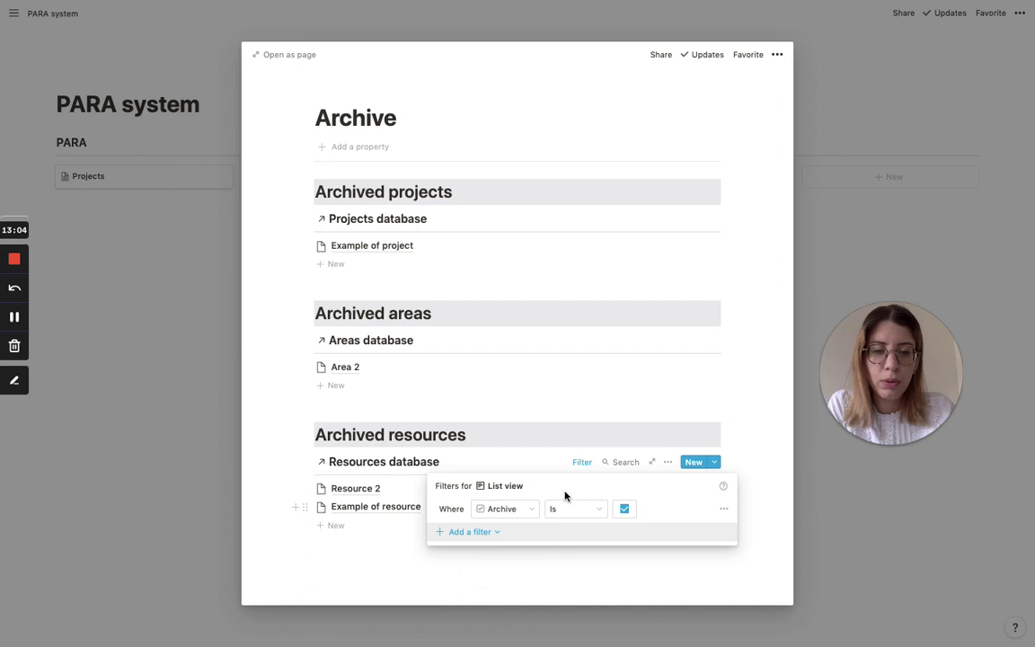
Step: Open the "Resource 2" entry from the archived resources list and check its Archive property
click(505, 582)
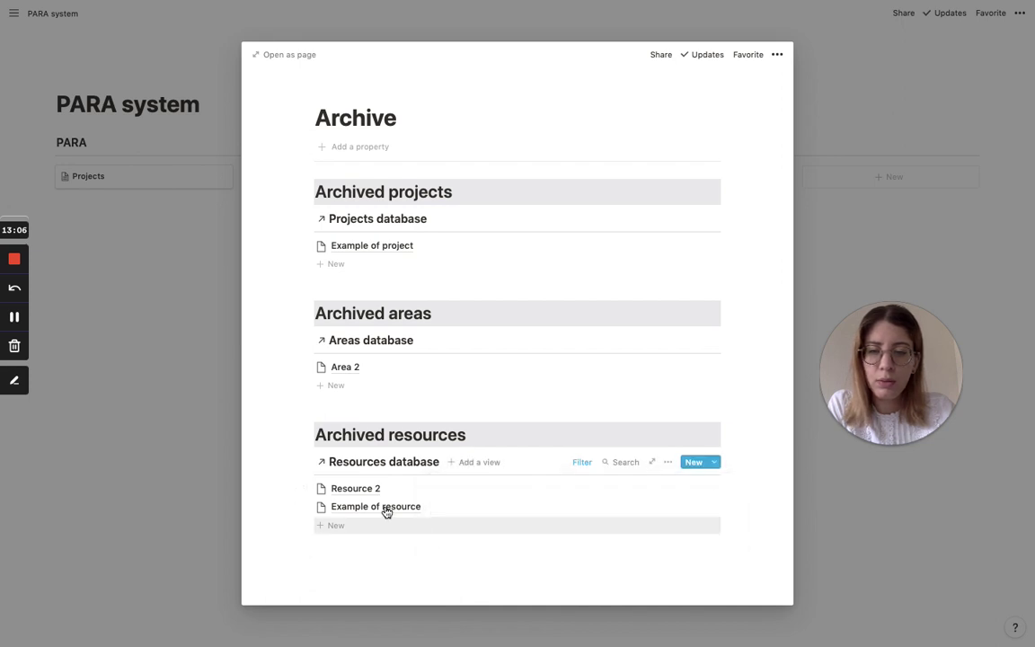
click(371, 491)
click(416, 212)
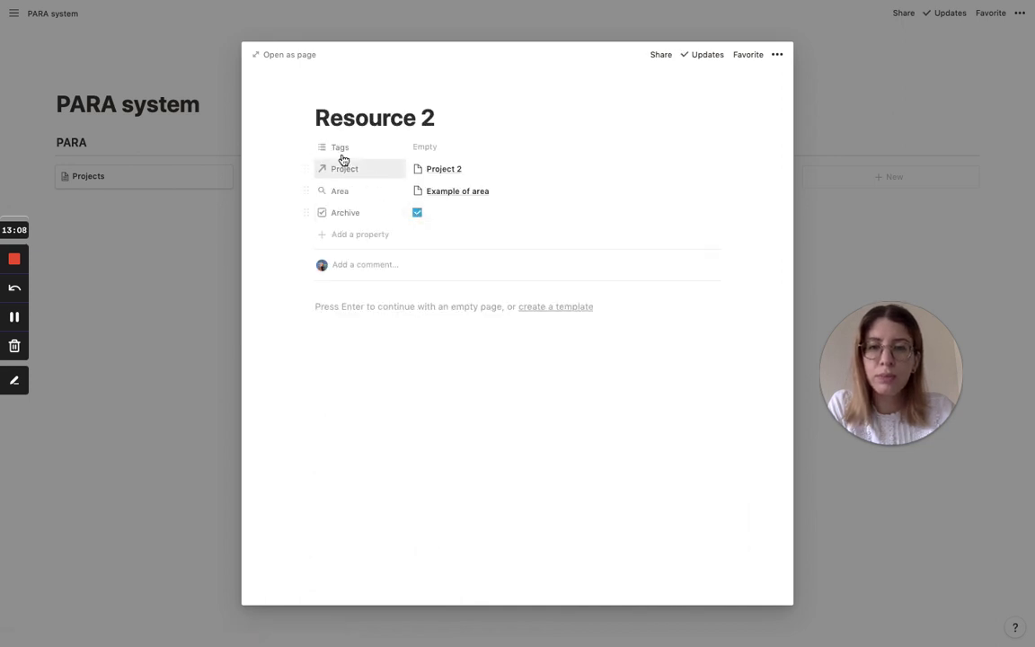
click(187, 148)
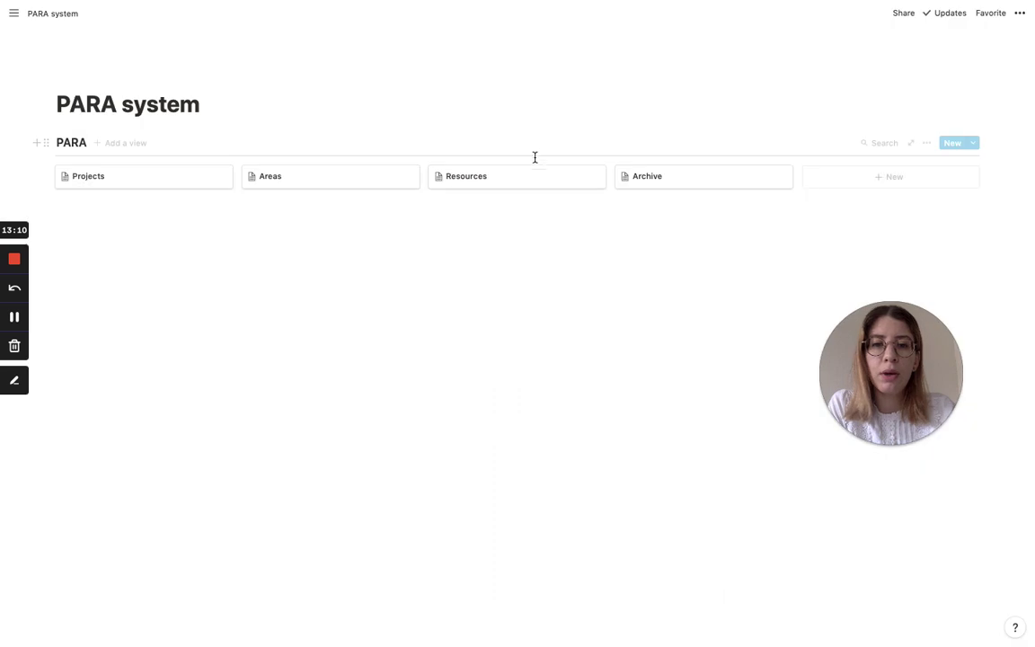
Step: Review the Archive, Resources and Areas pages from the PARA gallery
click(651, 180)
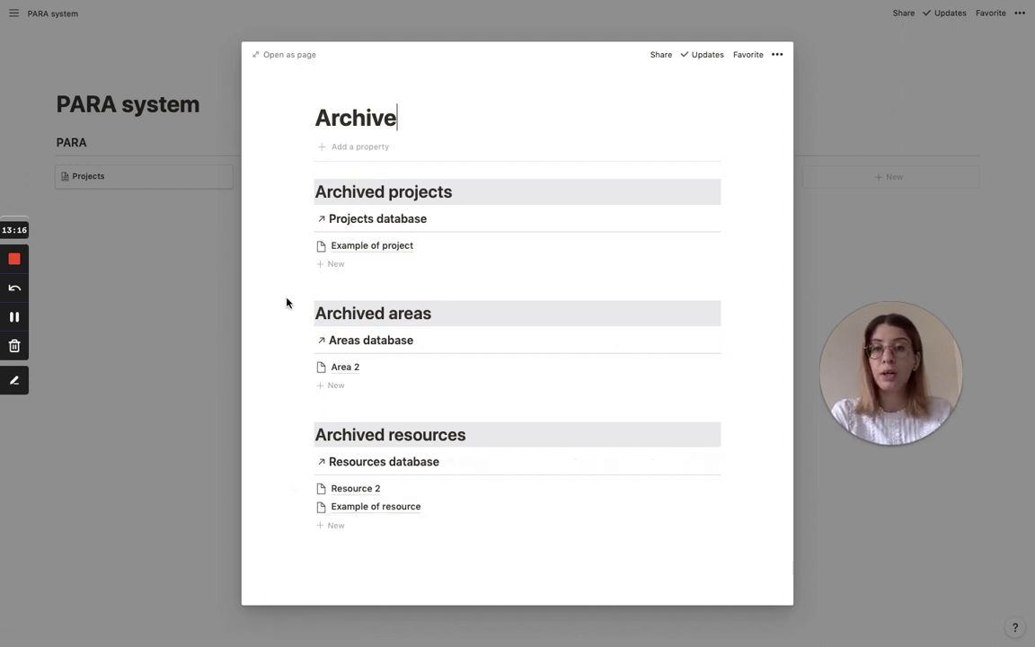
click(135, 270)
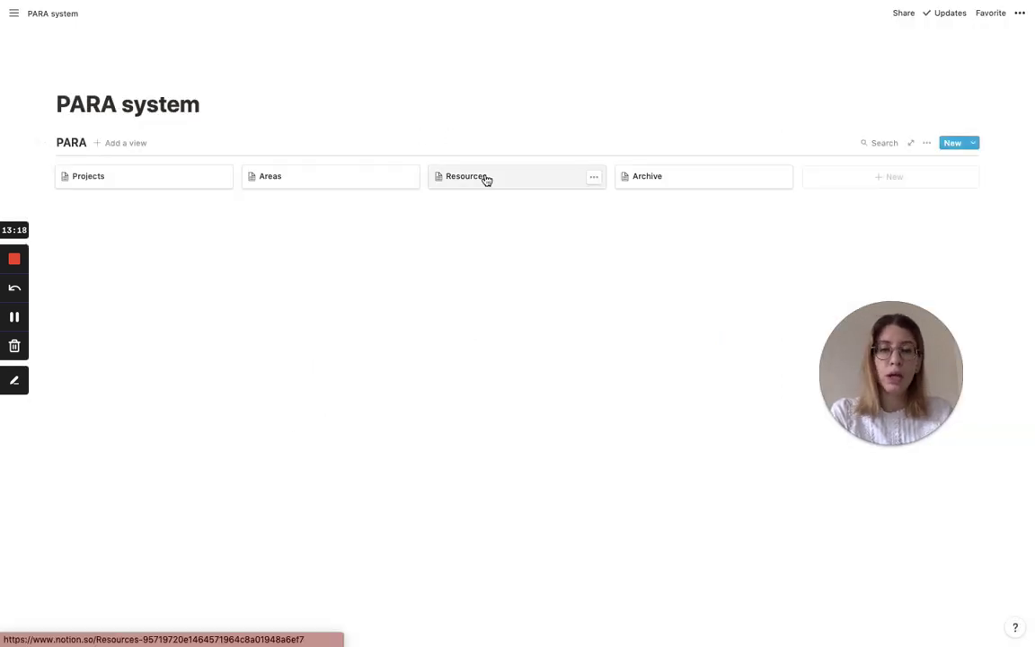
click(486, 177)
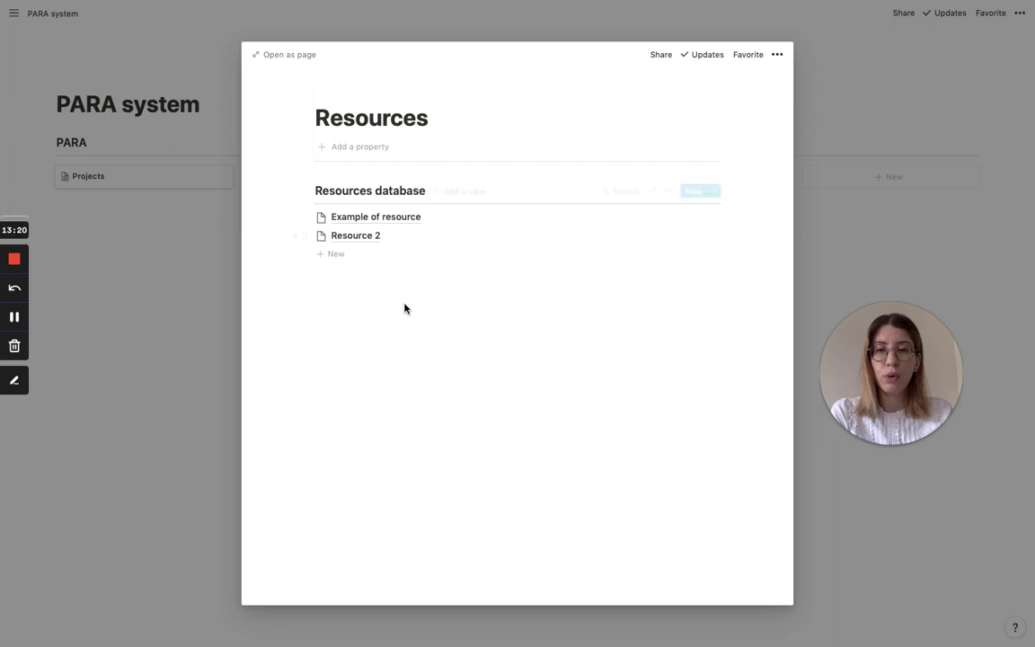
click(141, 249)
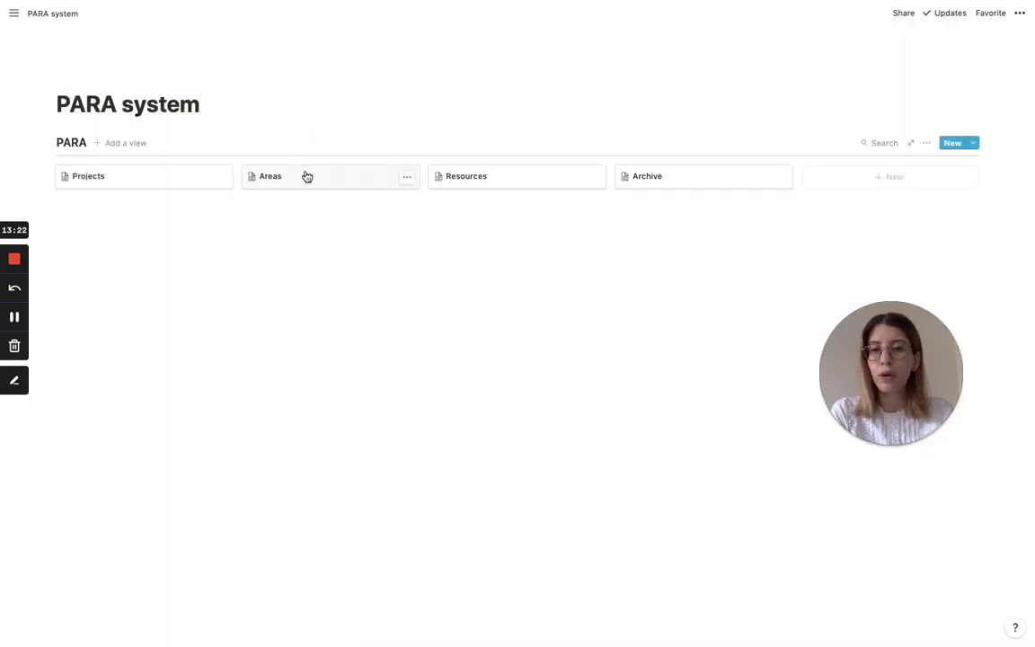
click(305, 176)
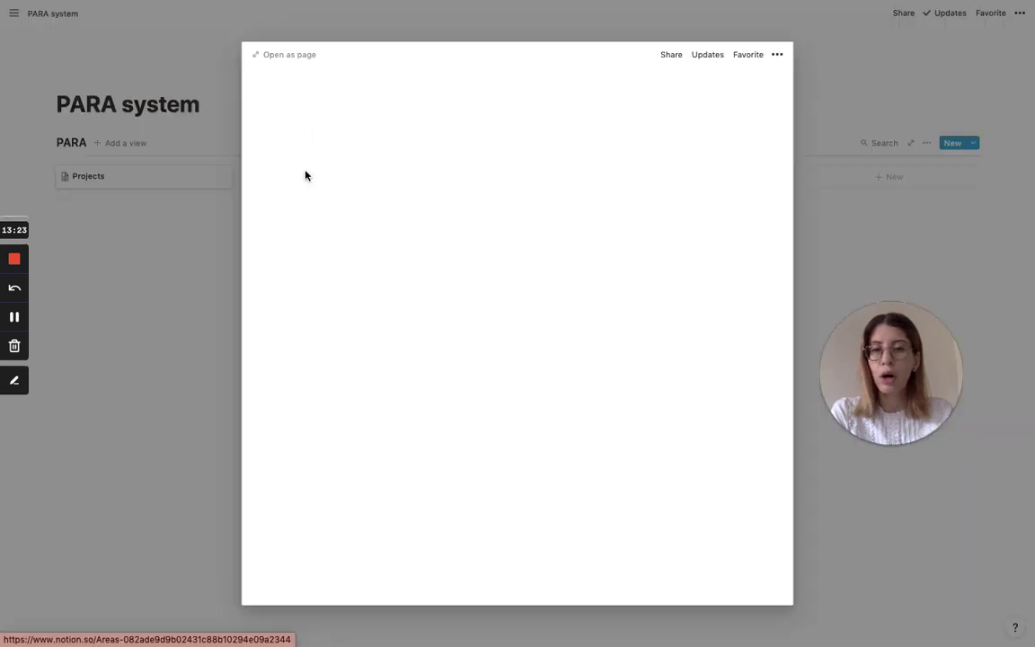
click(141, 205)
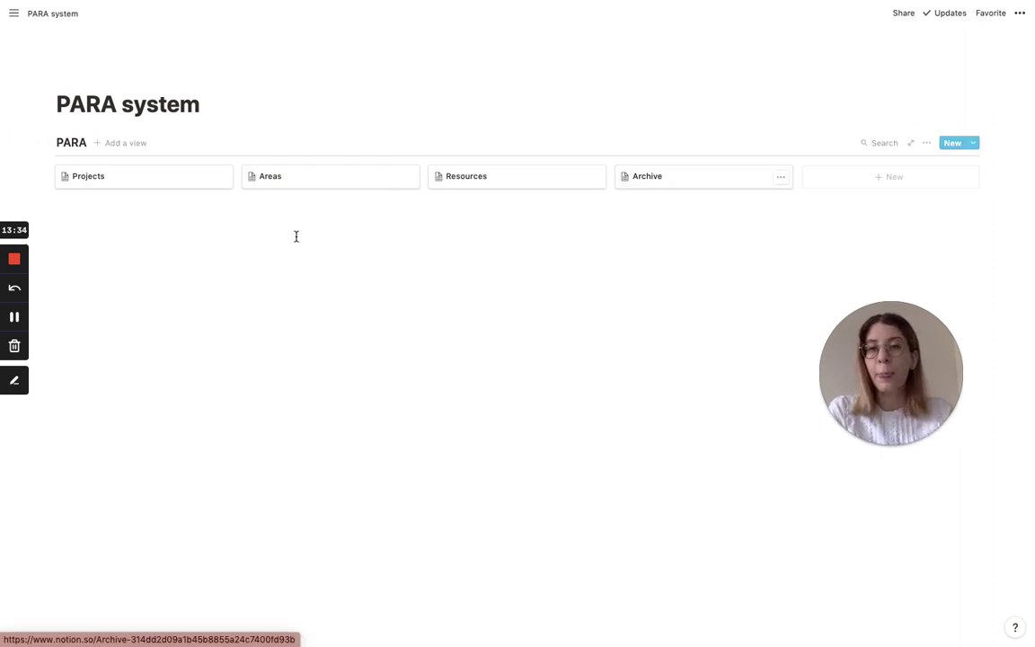
text(# P)
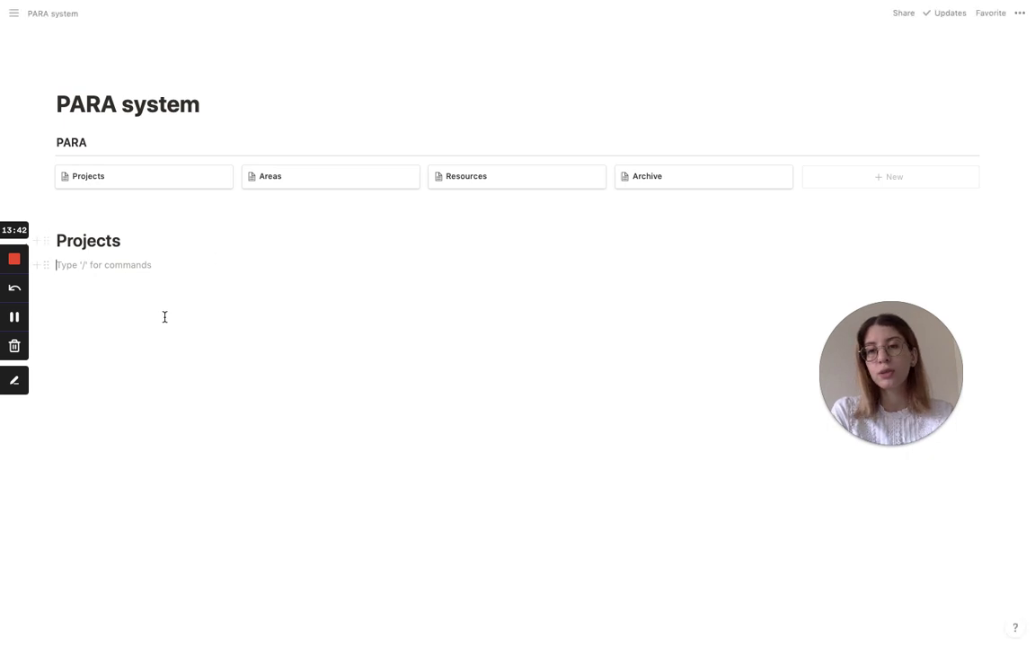
drag(115, 316, 70, 230)
key(BackSpace)
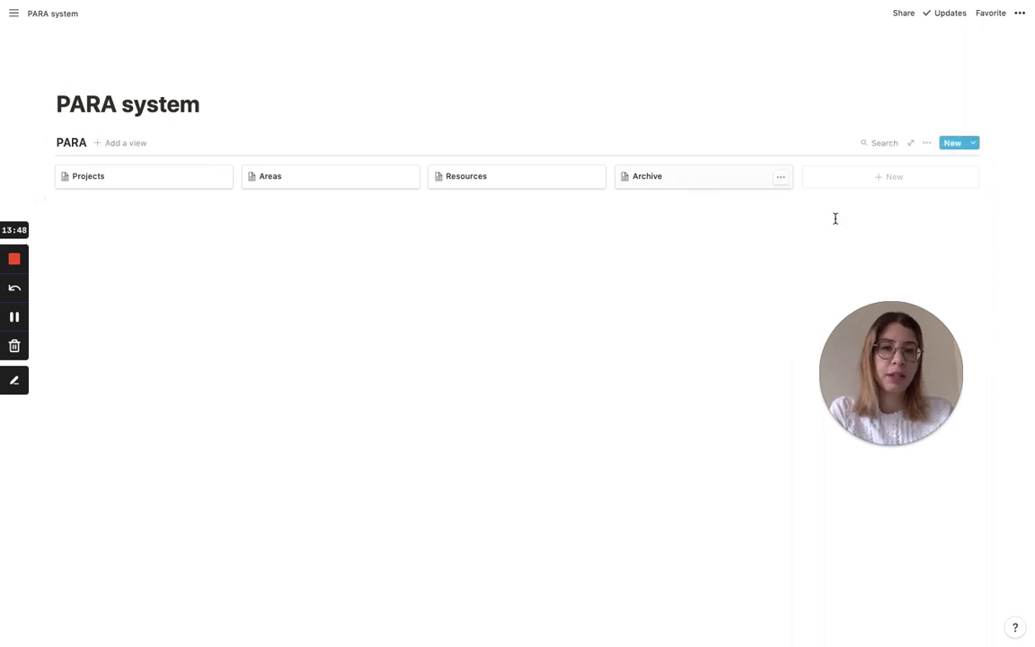
Step: Add a cover image to the Projects page and to the Areas page of the PARA gallery
click(159, 175)
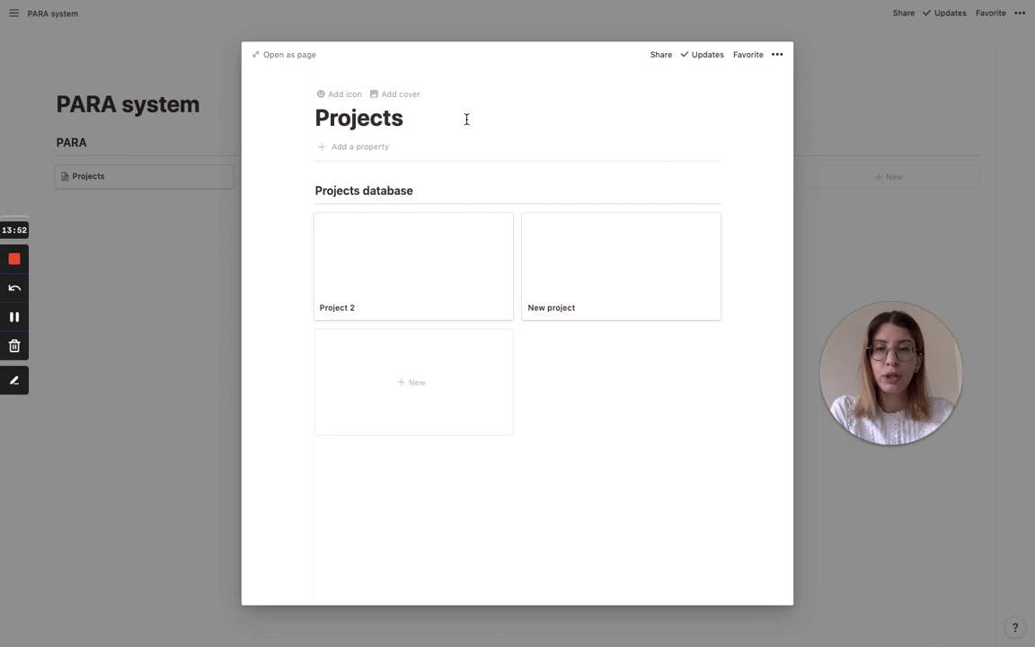
click(404, 95)
click(232, 160)
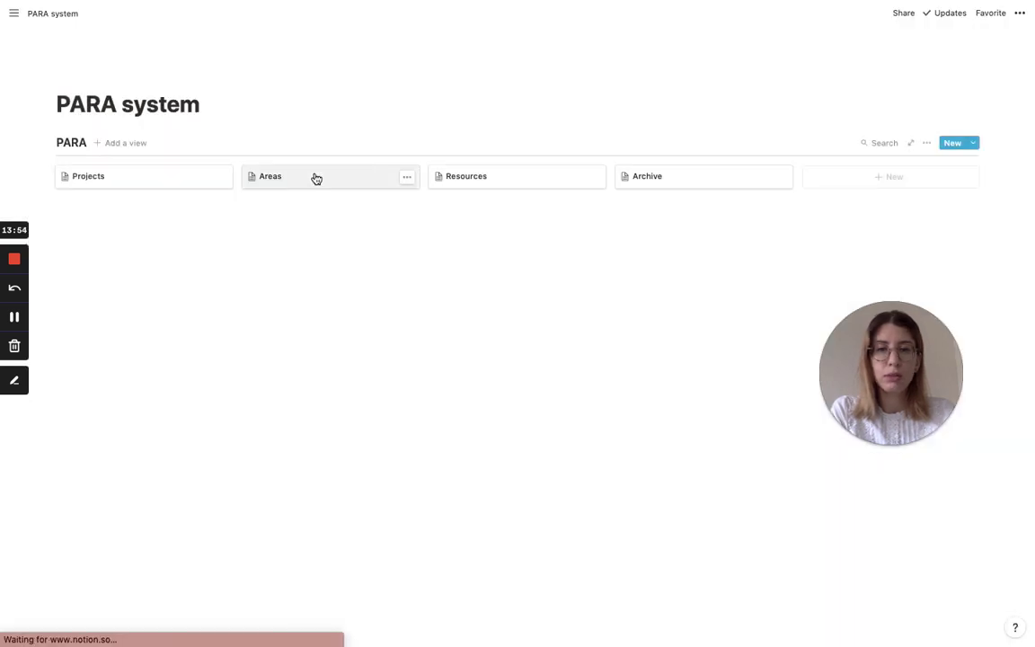
click(314, 177)
click(409, 95)
click(121, 182)
Step: Add a cover to the Resources page and to the Archive page of the PARA gallery
click(515, 186)
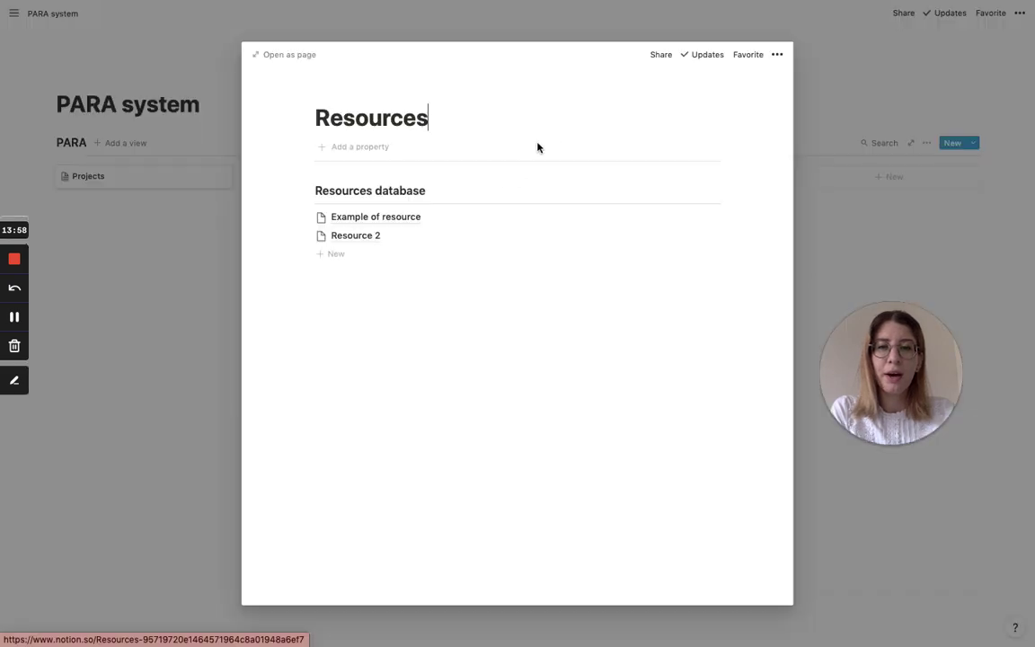
click(404, 92)
click(162, 197)
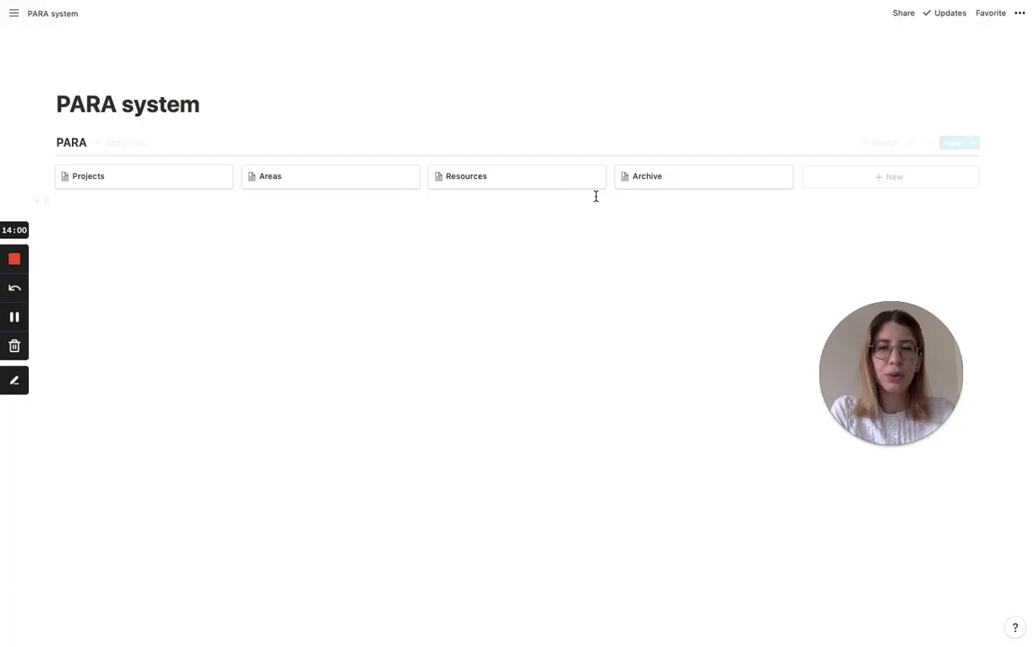
click(654, 178)
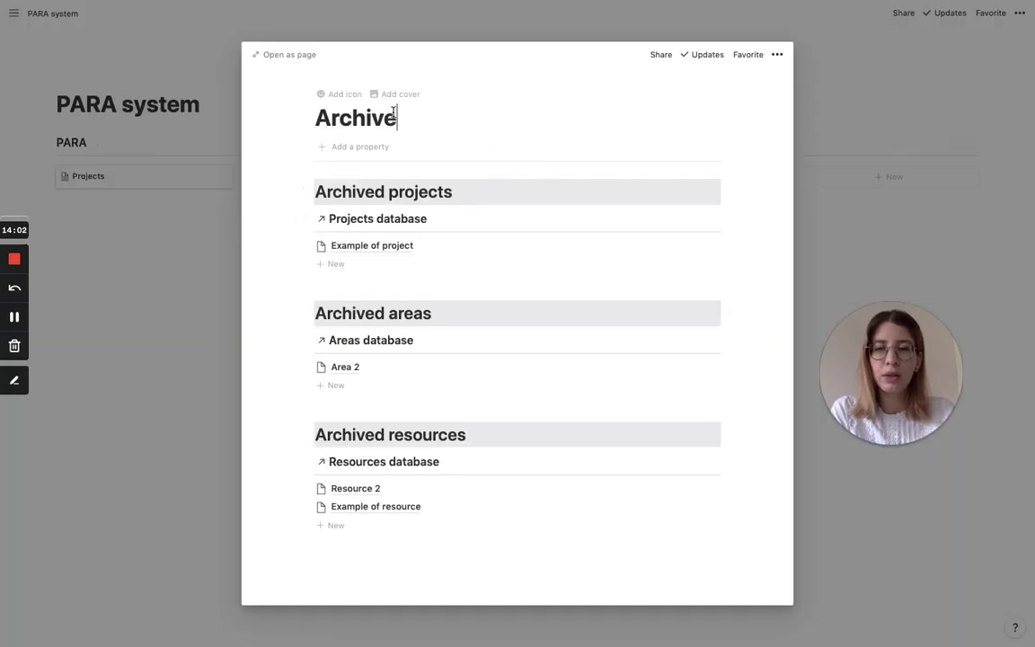
click(399, 95)
click(887, 130)
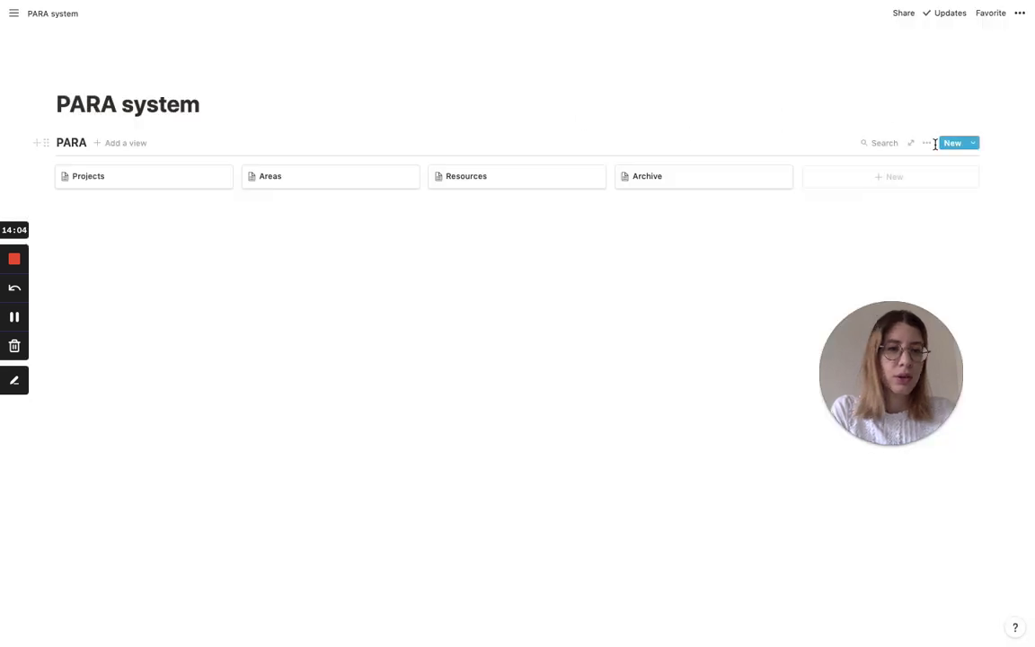
Step: Set the card preview of the PARA gallery view to "Page cover"
click(927, 144)
click(931, 241)
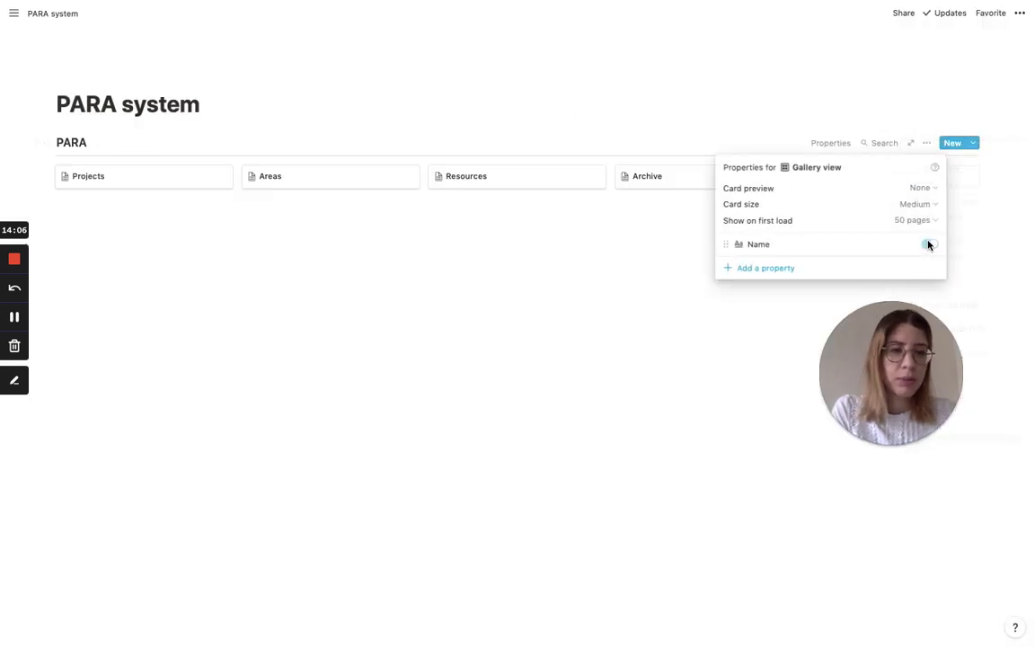
click(918, 190)
click(873, 226)
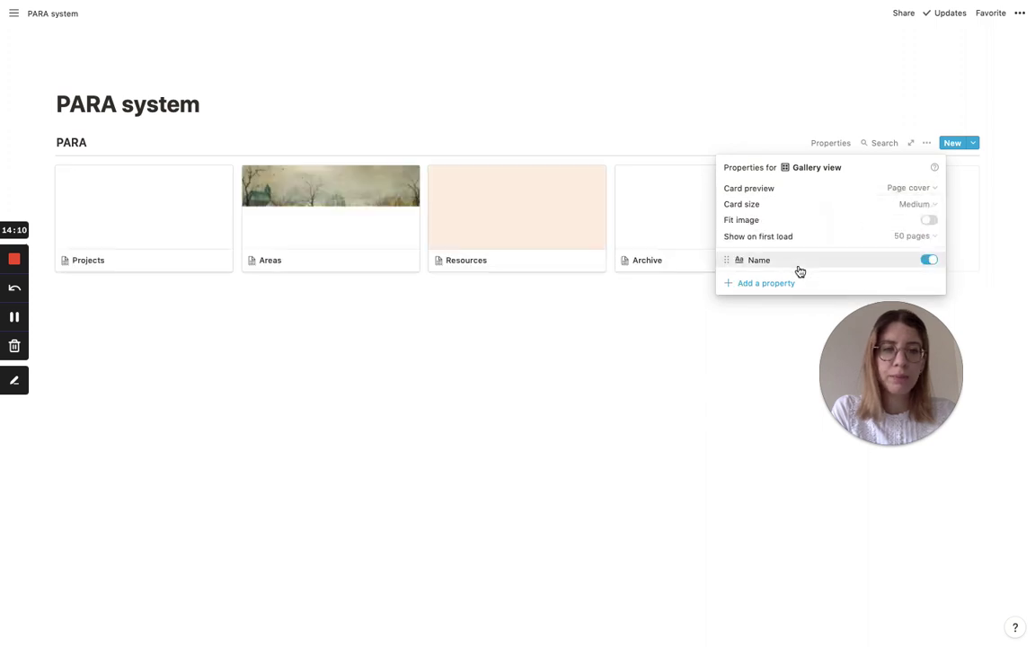
click(557, 383)
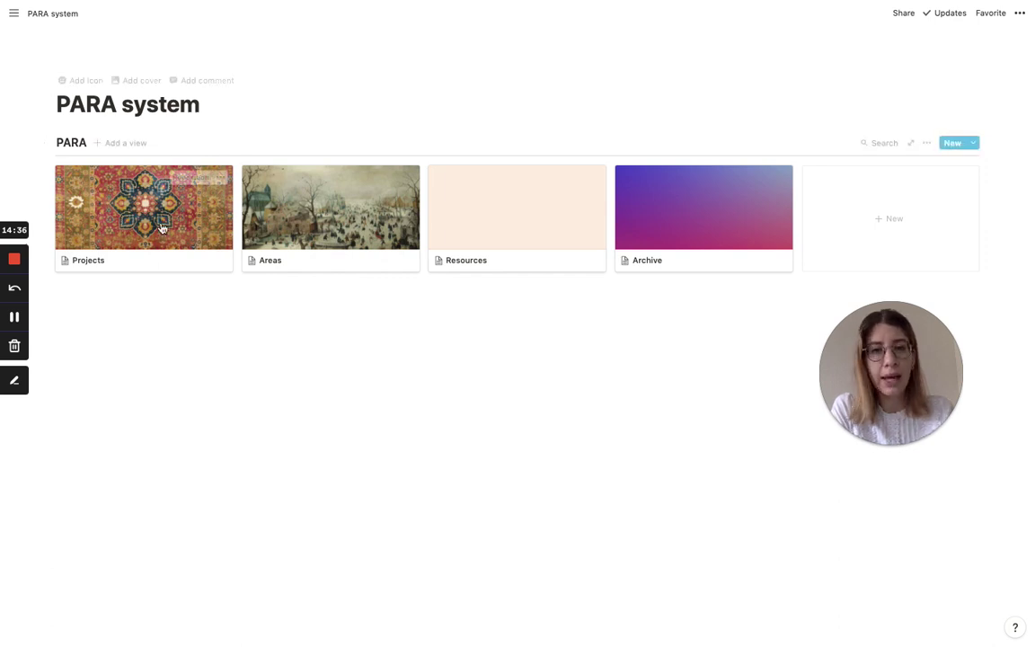
Step: Open the "Simple system" page inside PhD Notion and examine its PARA gallery, Quick notes and To do sections
mouse_move(14, 12)
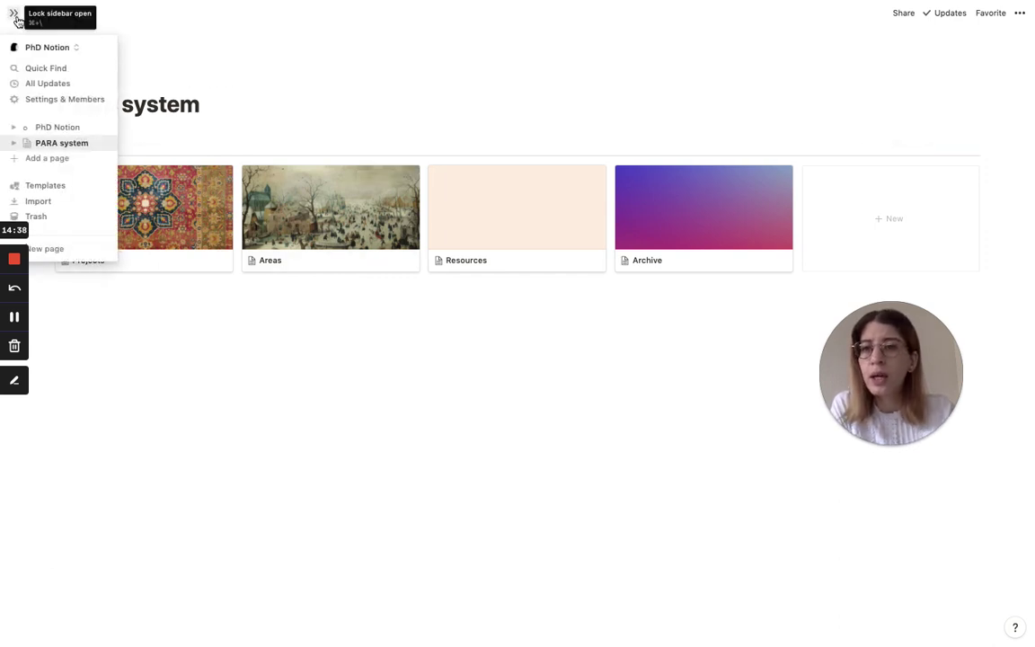
click(60, 130)
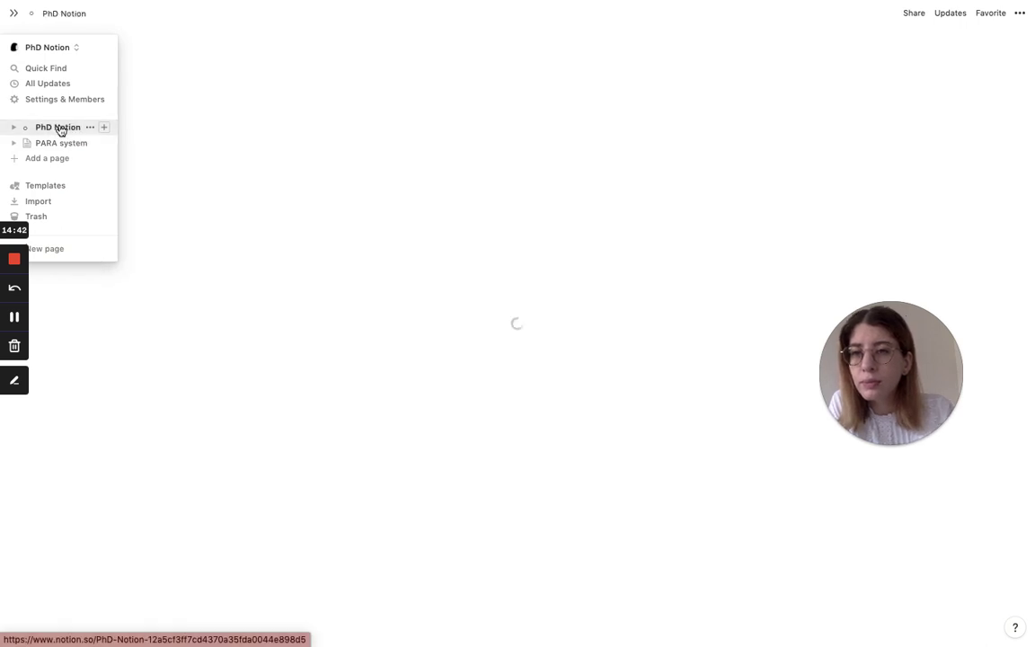
click(349, 425)
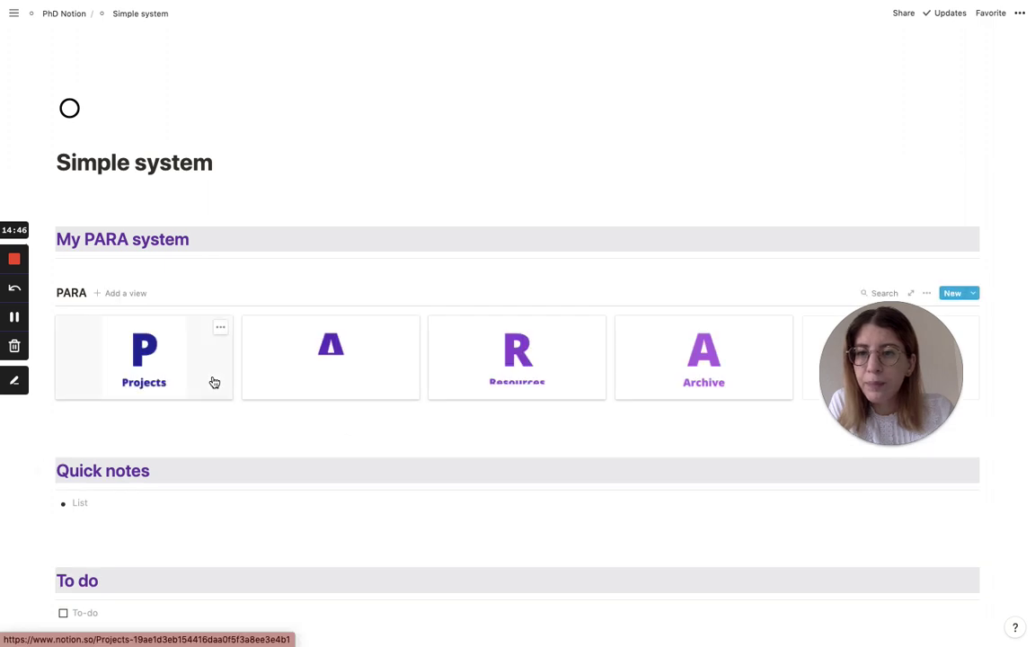
scroll(213, 381, down, 3)
scroll(215, 381, up, 2)
scroll(213, 372, down, 1)
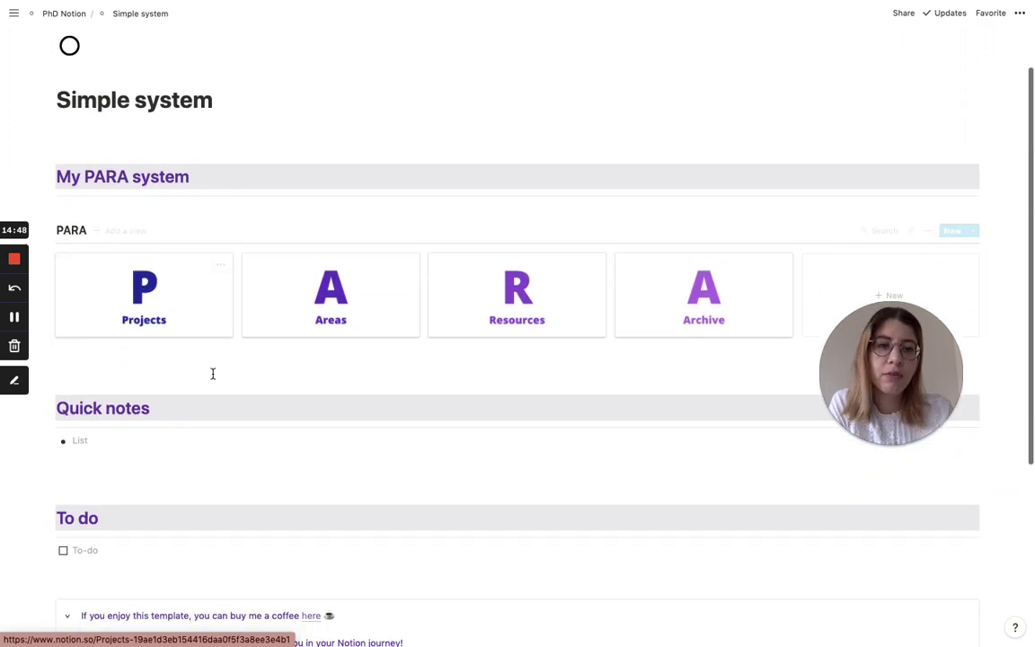
scroll(213, 372, up, 2)
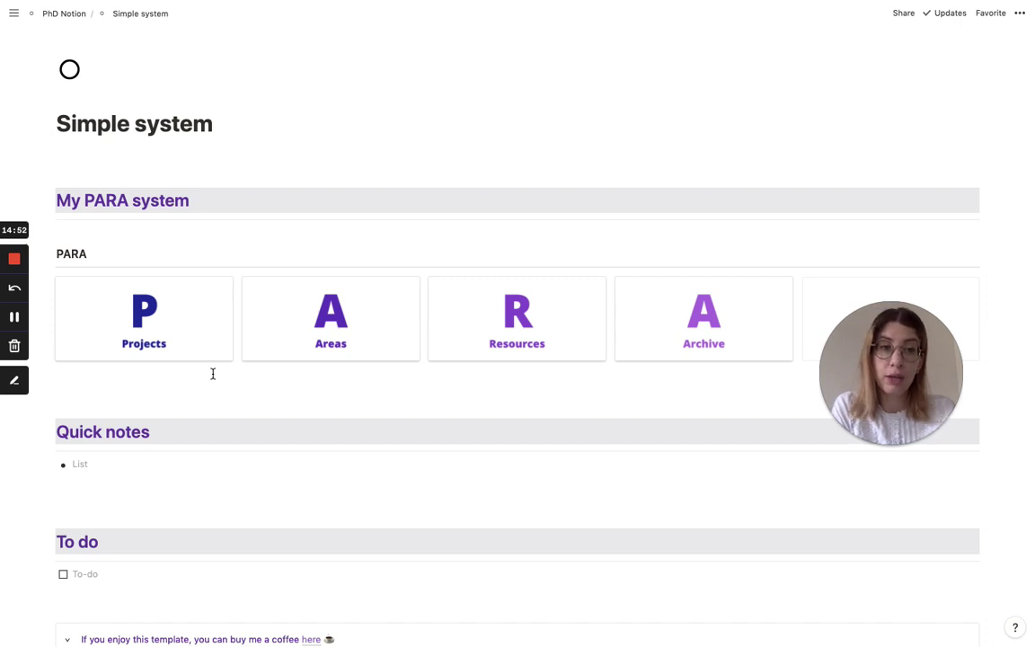
scroll(213, 373, down, 2)
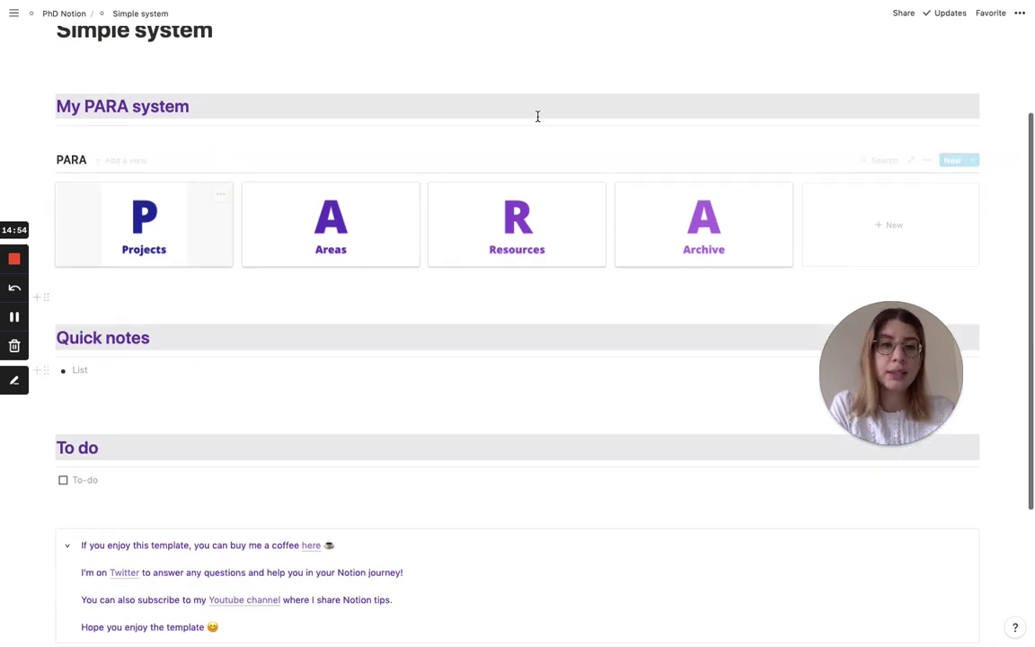
scroll(266, 392, up, 2)
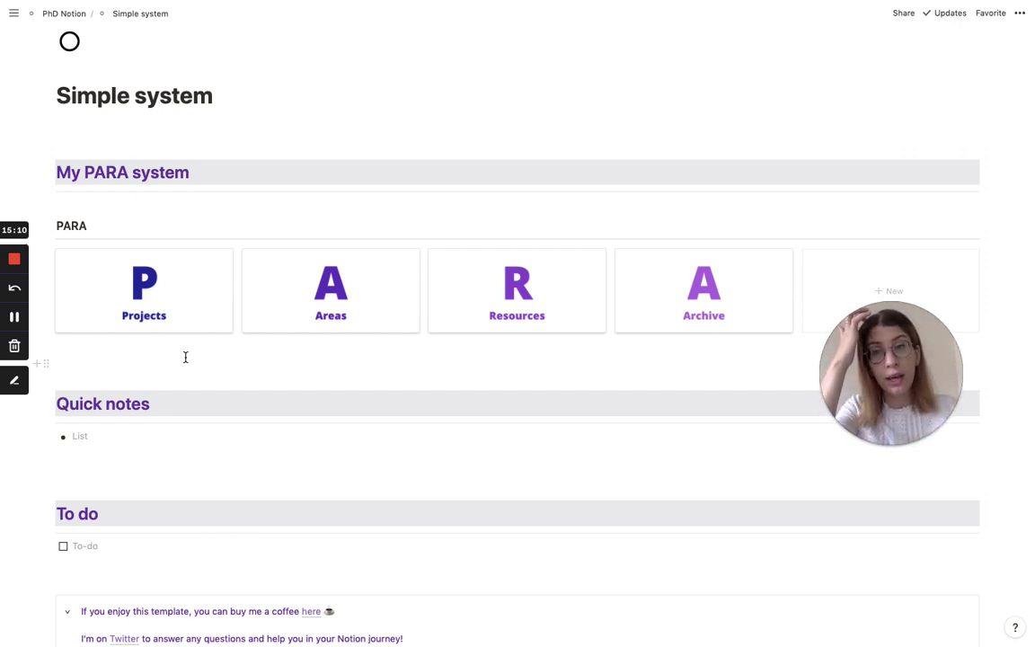
scroll(185, 357, down, 1)
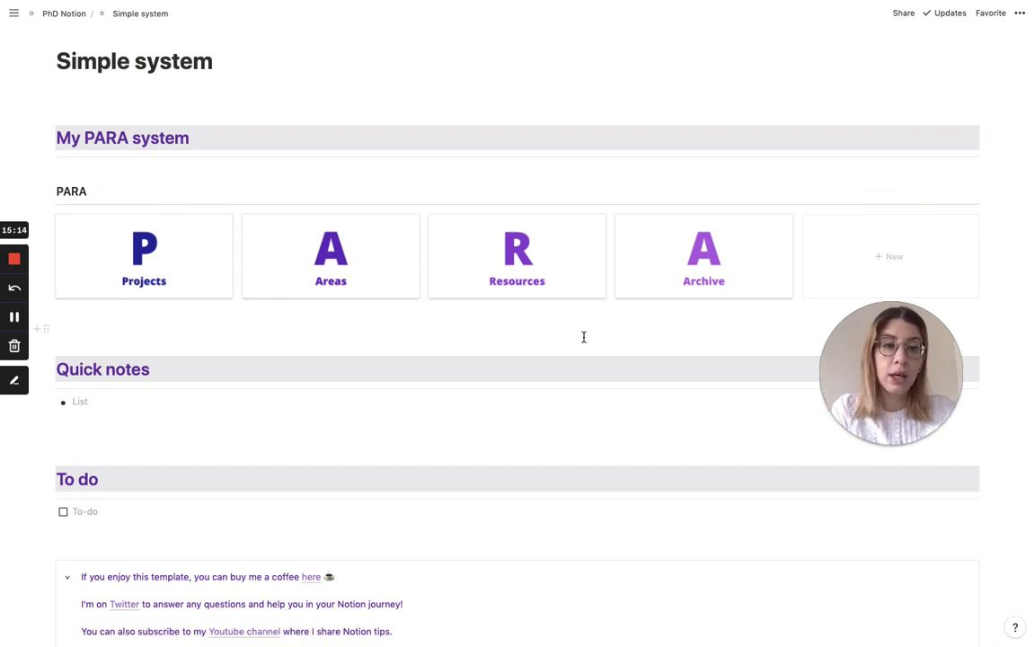
Step: Inspect the Simple system PARA gallery's card preview settings, showing and hiding the Name property on its cards
click(926, 192)
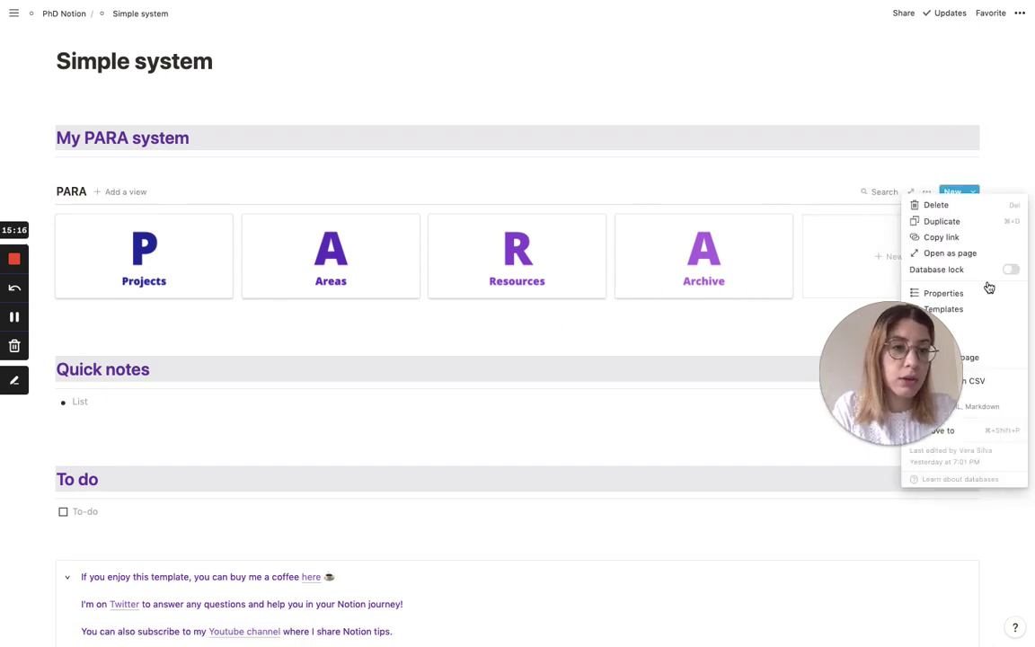
click(977, 294)
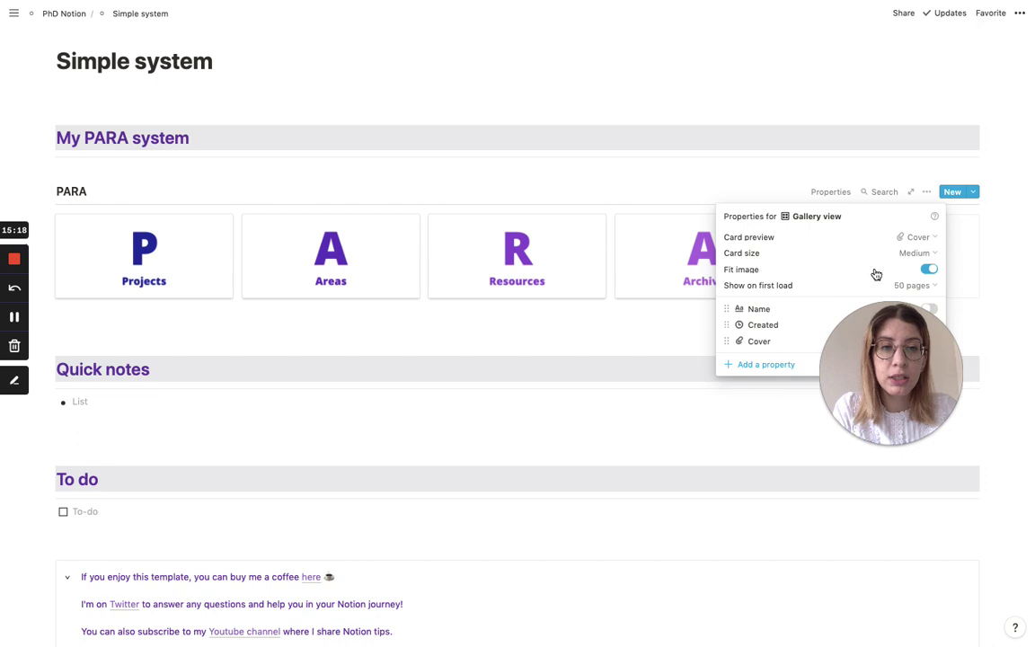
click(929, 310)
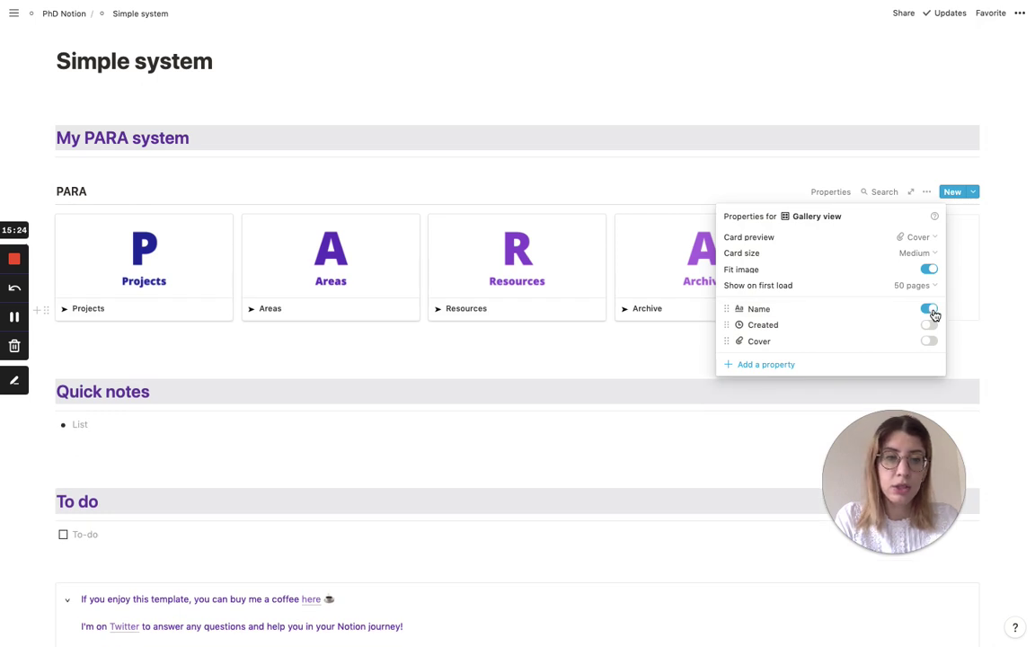
click(929, 310)
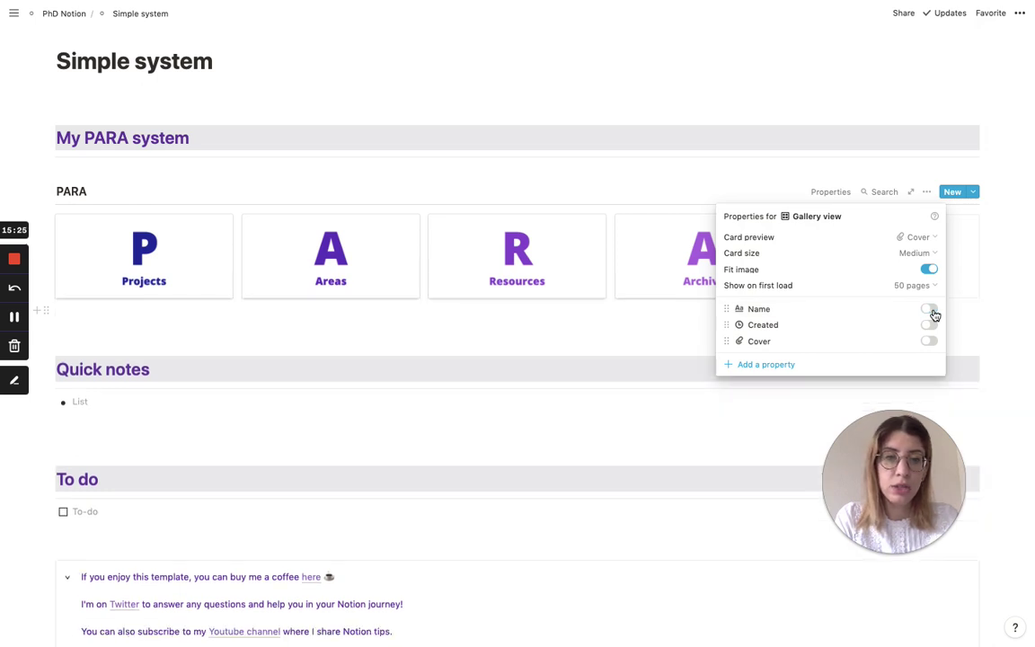
click(214, 393)
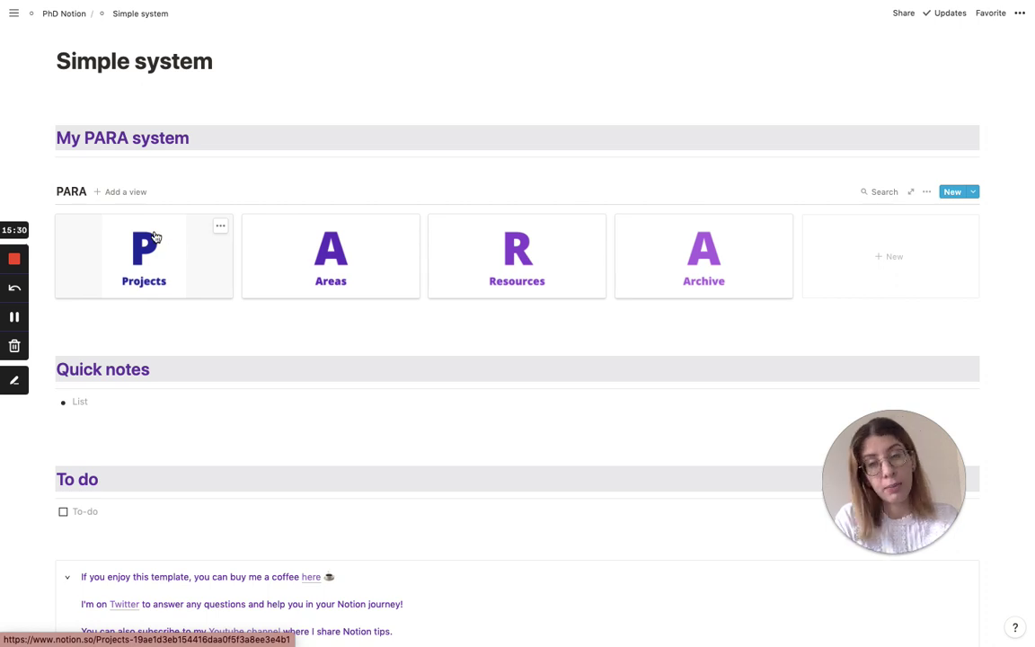
Step: Open the Simple system's Projects page and expand its hidden properties to examine the Cover property
click(154, 236)
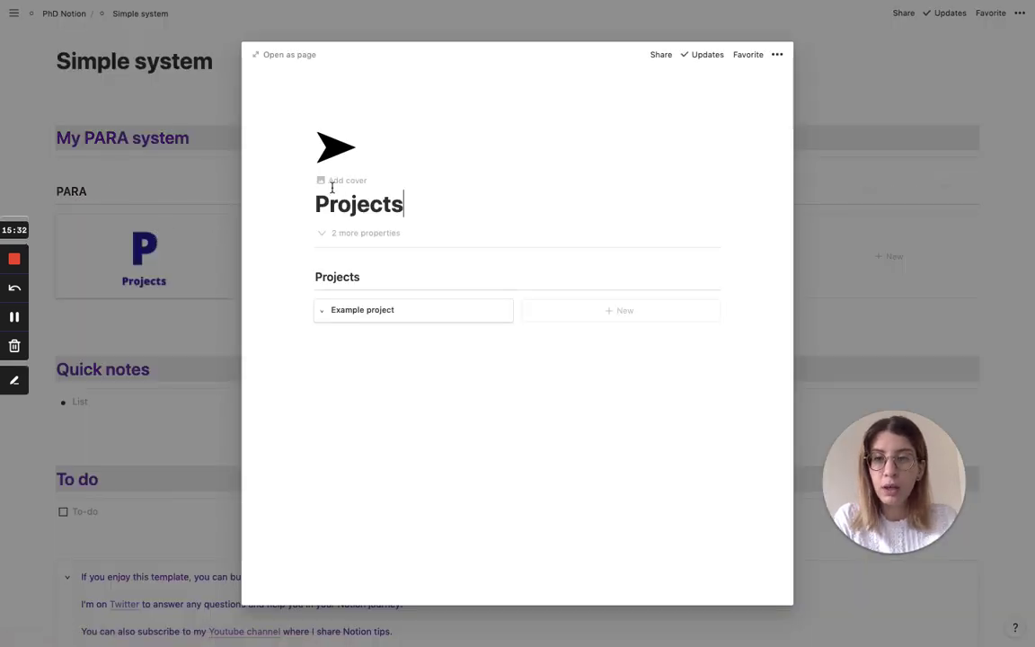
click(365, 235)
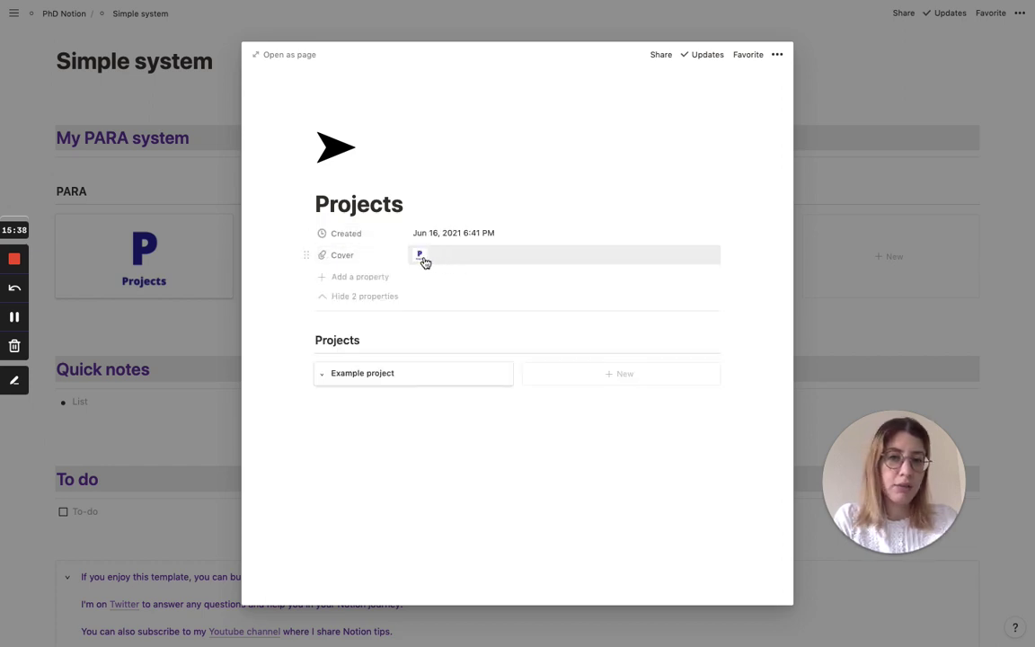
Step: Close the Projects page and inspect the card preview options of the Simple system's PARA gallery
click(180, 269)
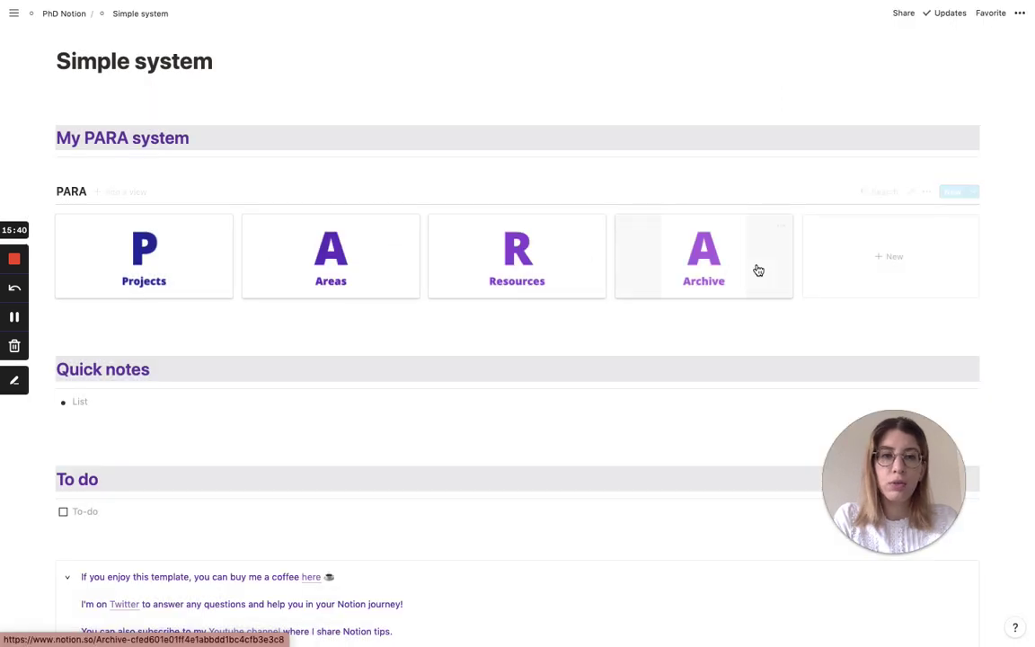
click(927, 192)
click(943, 294)
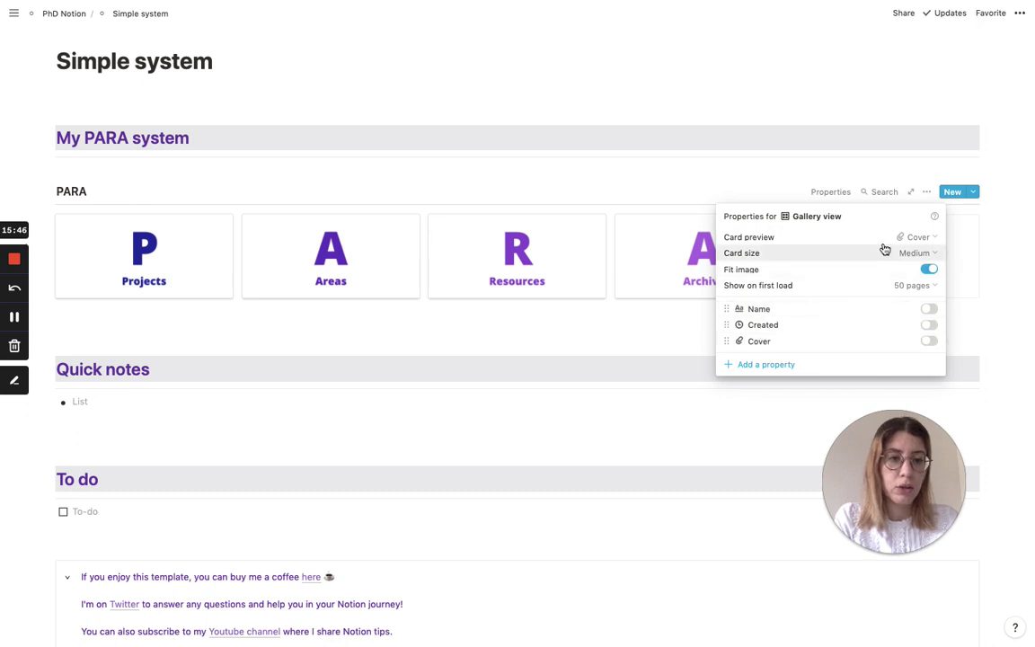
click(915, 237)
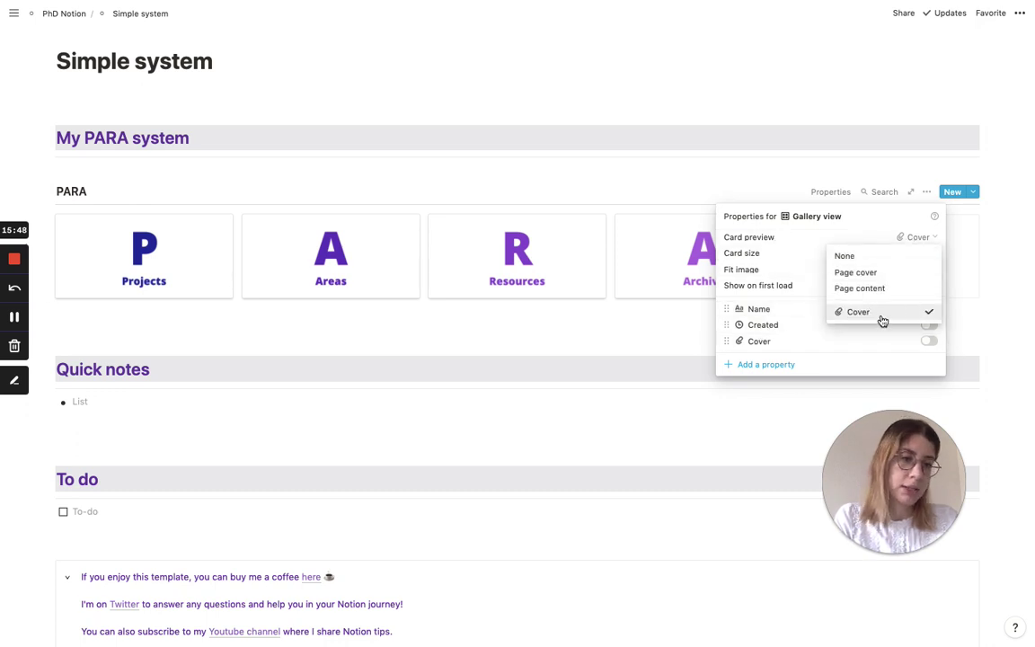
click(571, 276)
Step: Open the Projects page from the PARA gallery, hide its two properties, and close it
click(150, 263)
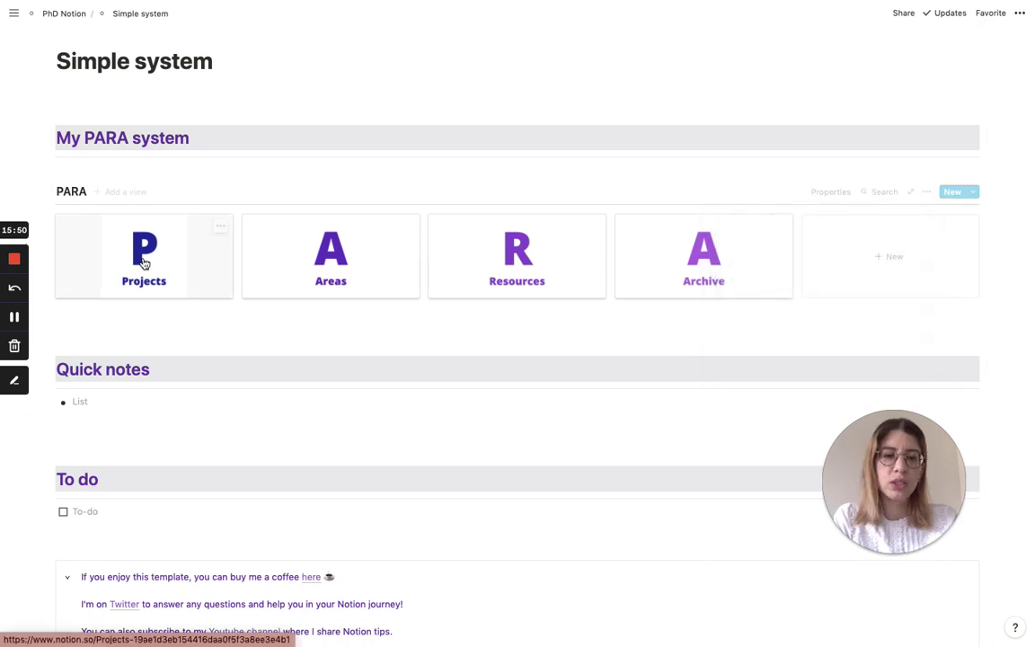
click(143, 260)
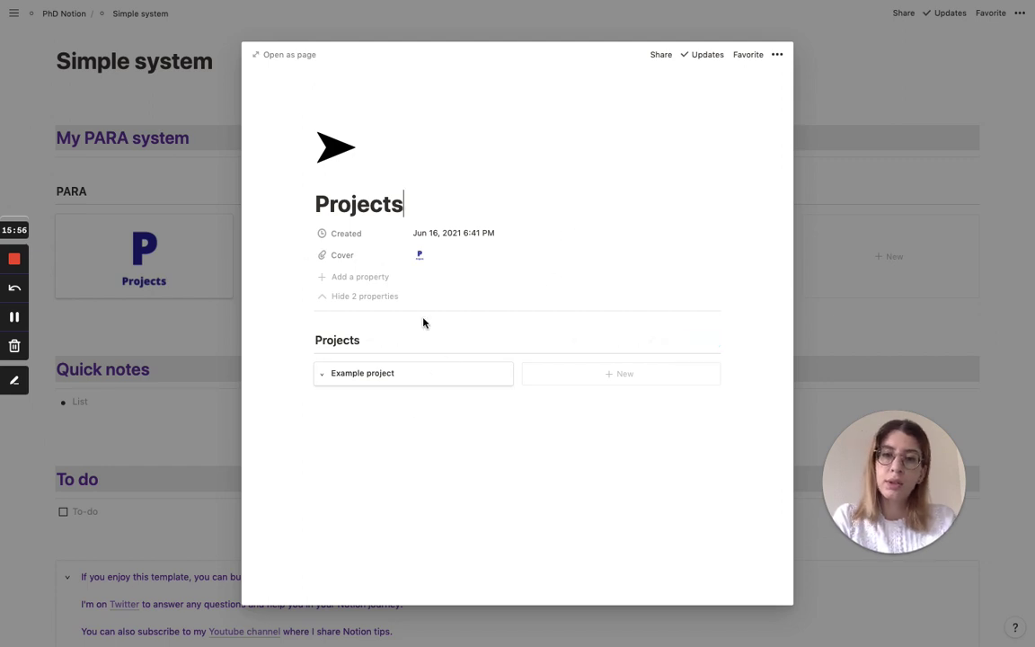
click(356, 296)
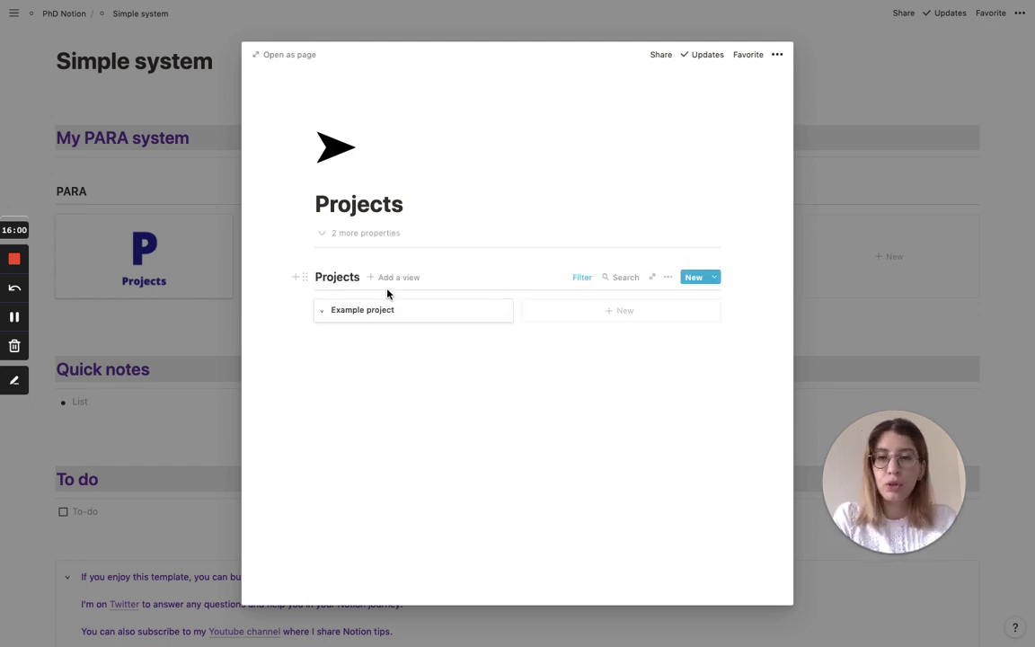
click(93, 332)
Step: Open the Areas page briefly, and examine the archived projects, areas and resources on the Archive page
click(319, 257)
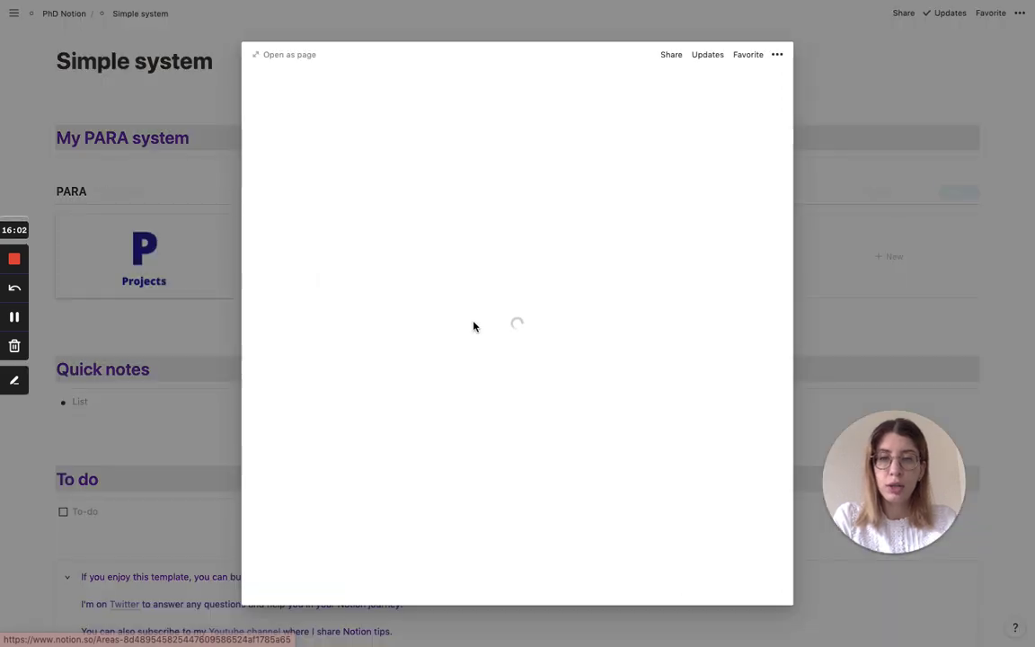
key(Escape)
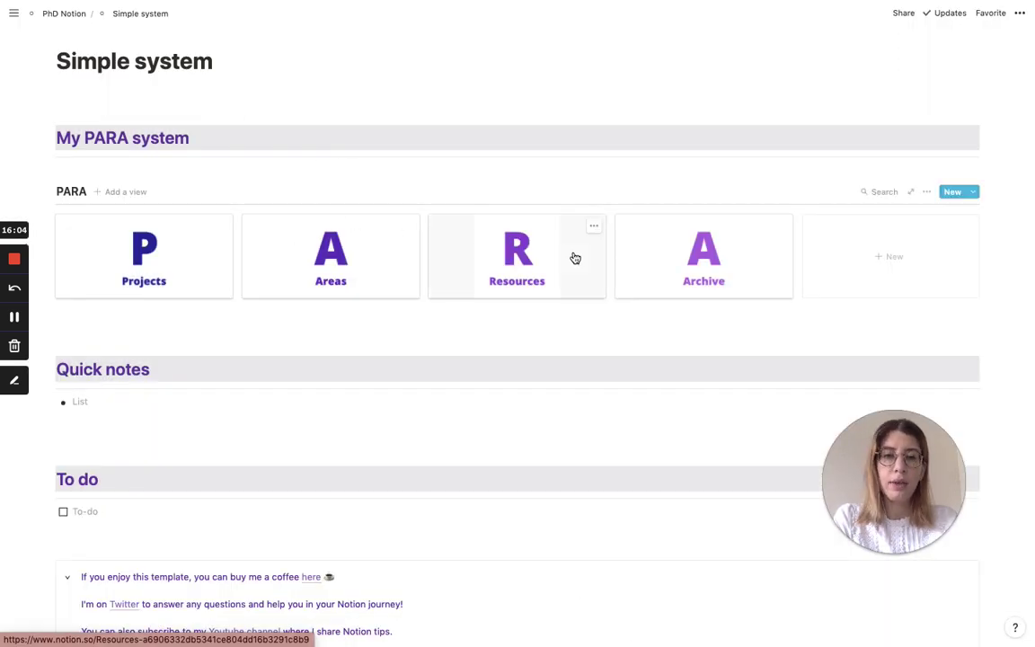
click(687, 264)
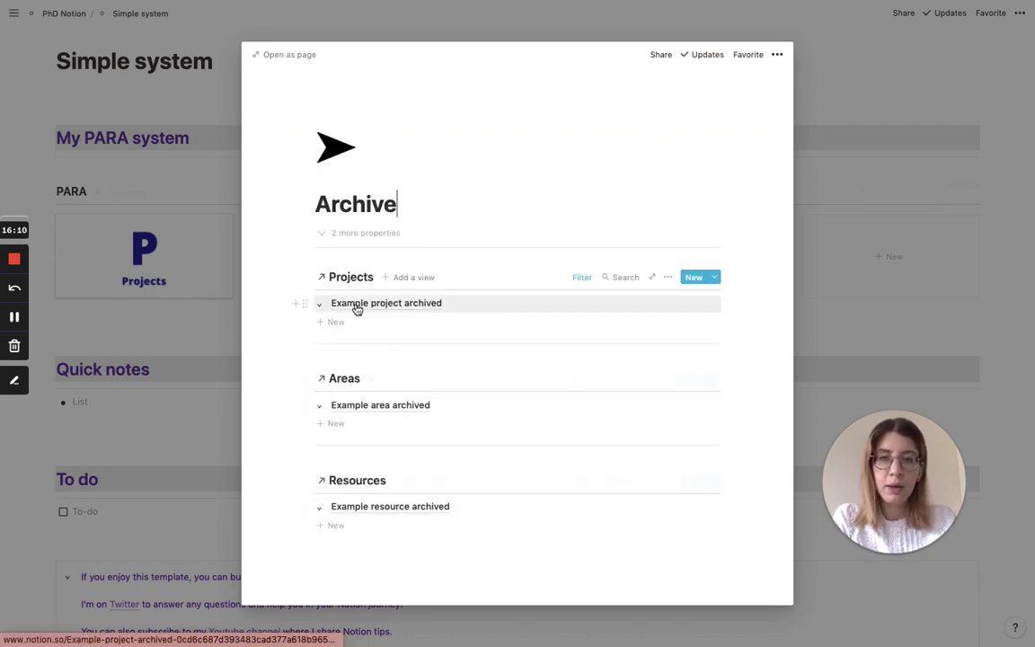
click(164, 232)
Step: Open the Example project entry on the Projects page to examine its Area, Resources and Archive properties
click(142, 238)
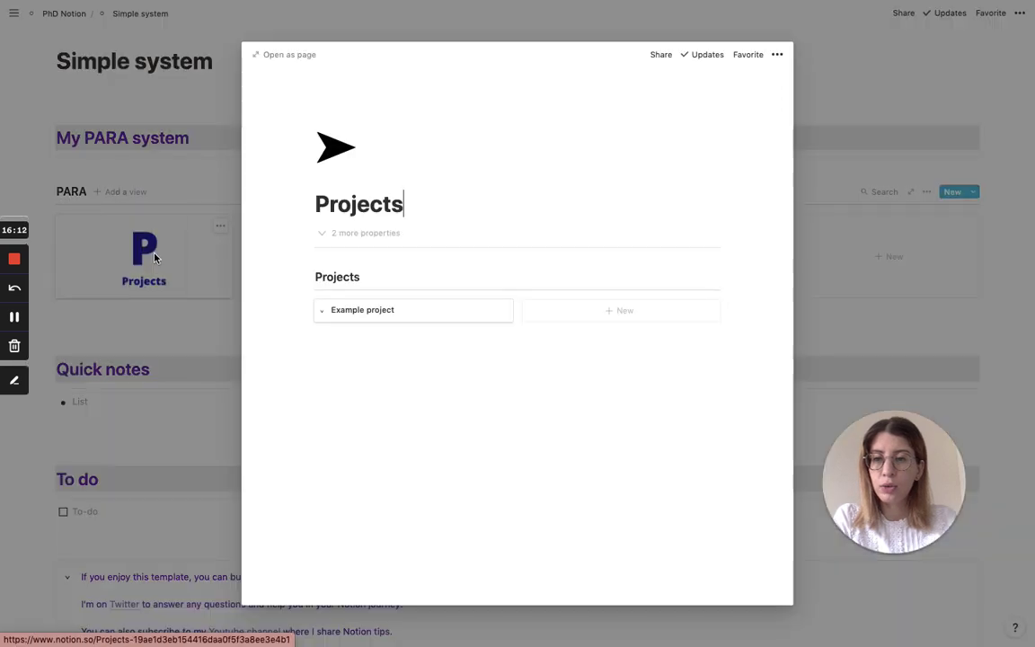
click(383, 319)
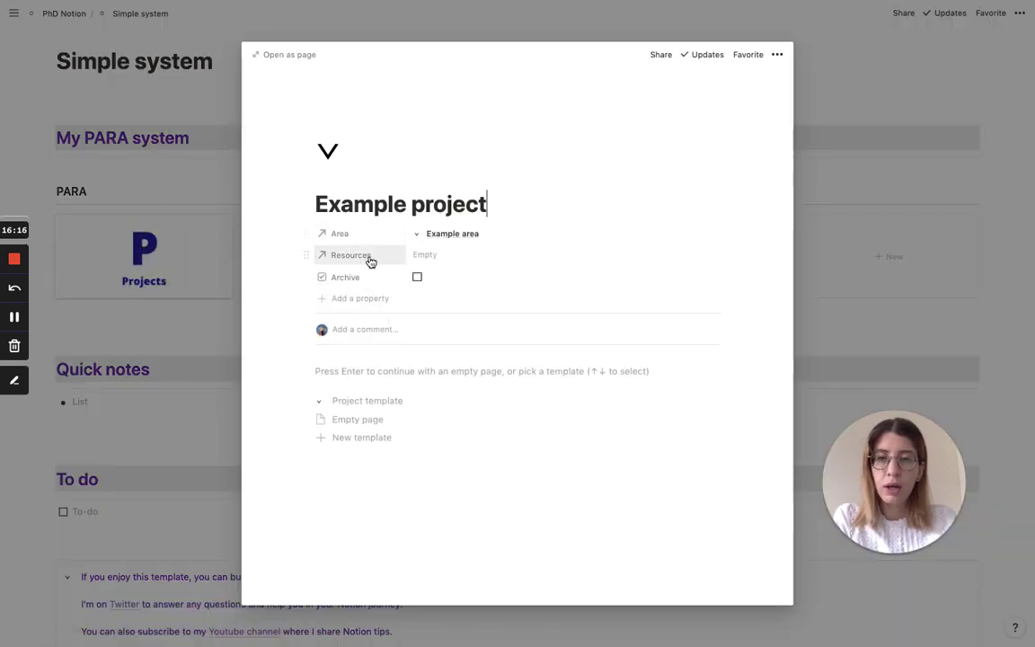
click(138, 229)
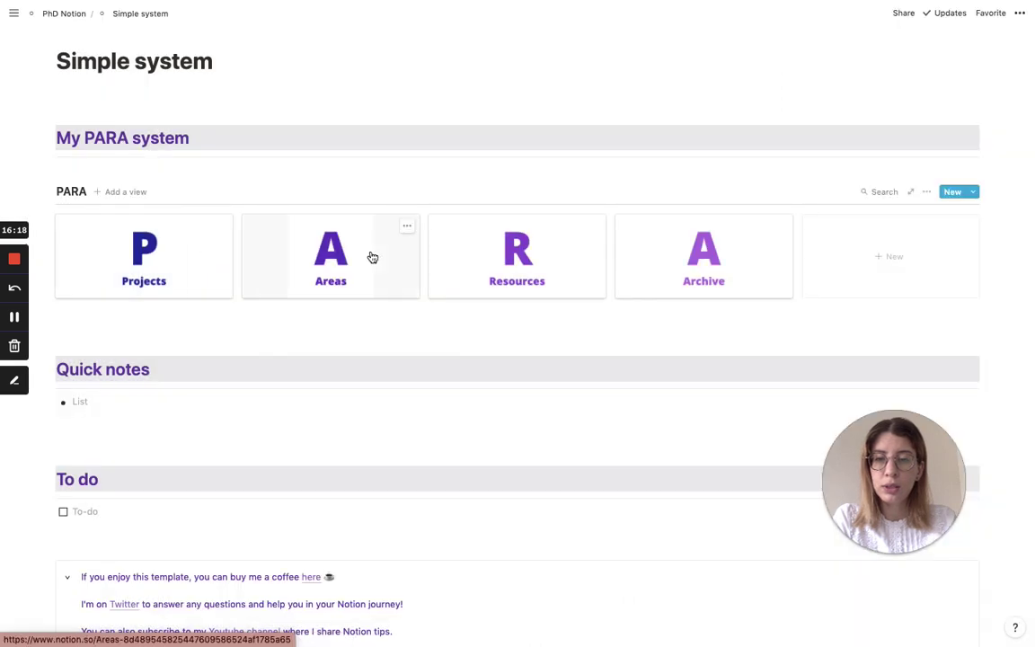
Step: Open the Example area entry on the Areas page to examine its Projects, Resources and Archive properties
click(372, 258)
click(375, 317)
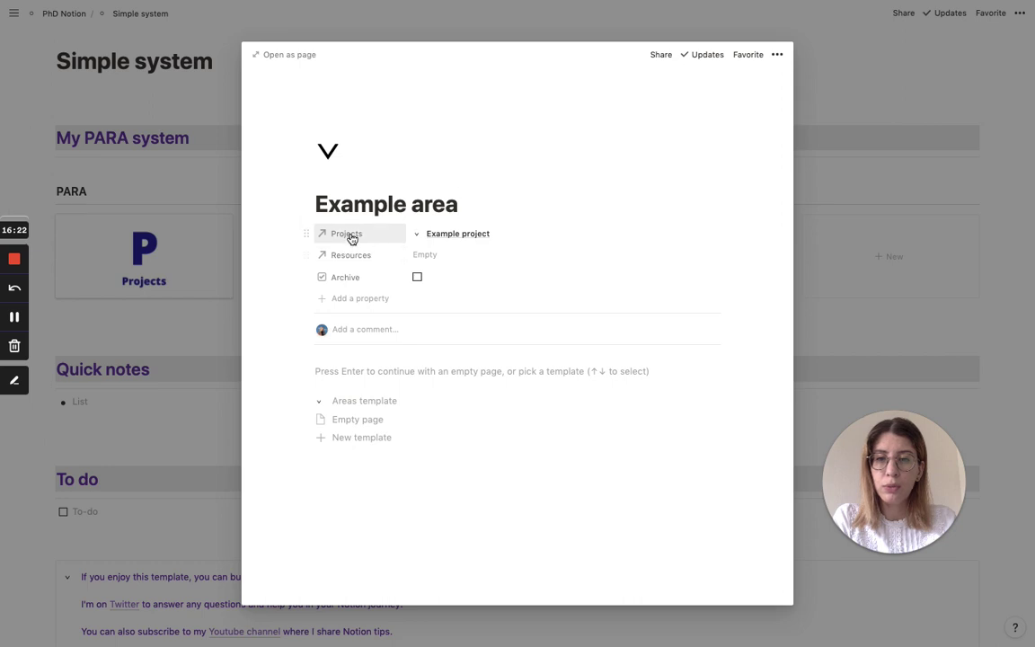
click(205, 260)
Step: Open the Example resource entry on the Resources page to examine its Project, Area and Archive properties
click(573, 264)
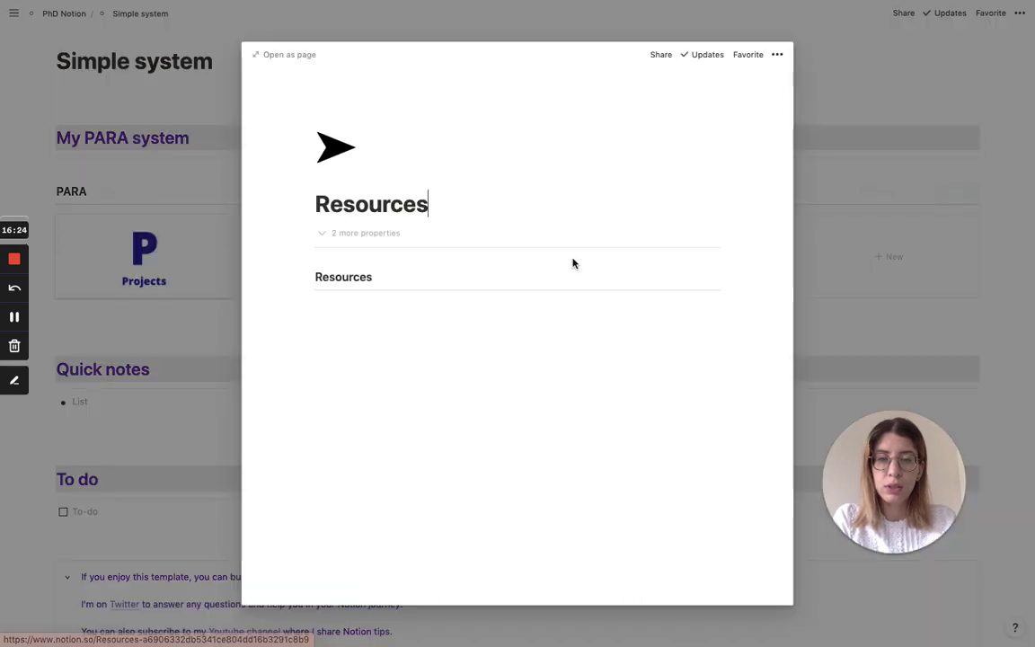
click(392, 304)
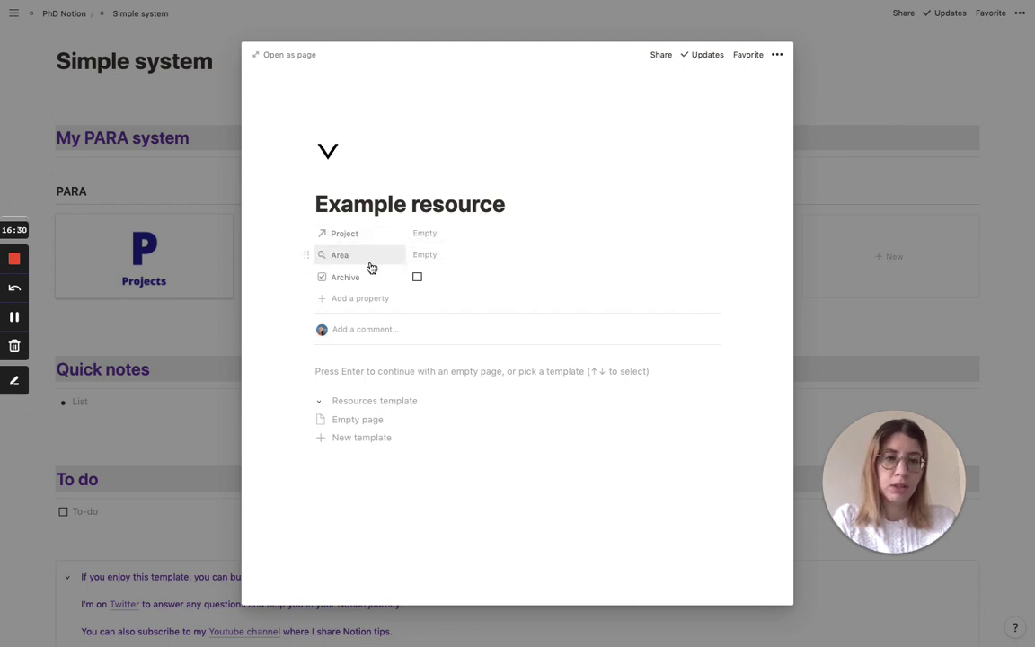
click(155, 280)
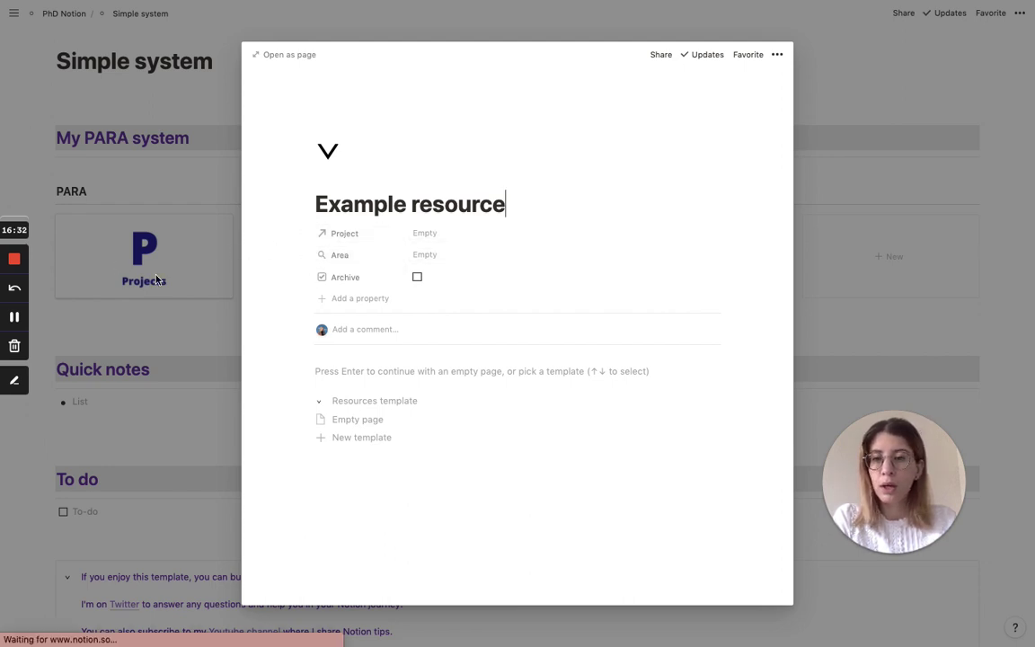
Step: Review the Quick notes and To do sections below the PARA gallery on the Simple system page
scroll(159, 206, down, 3)
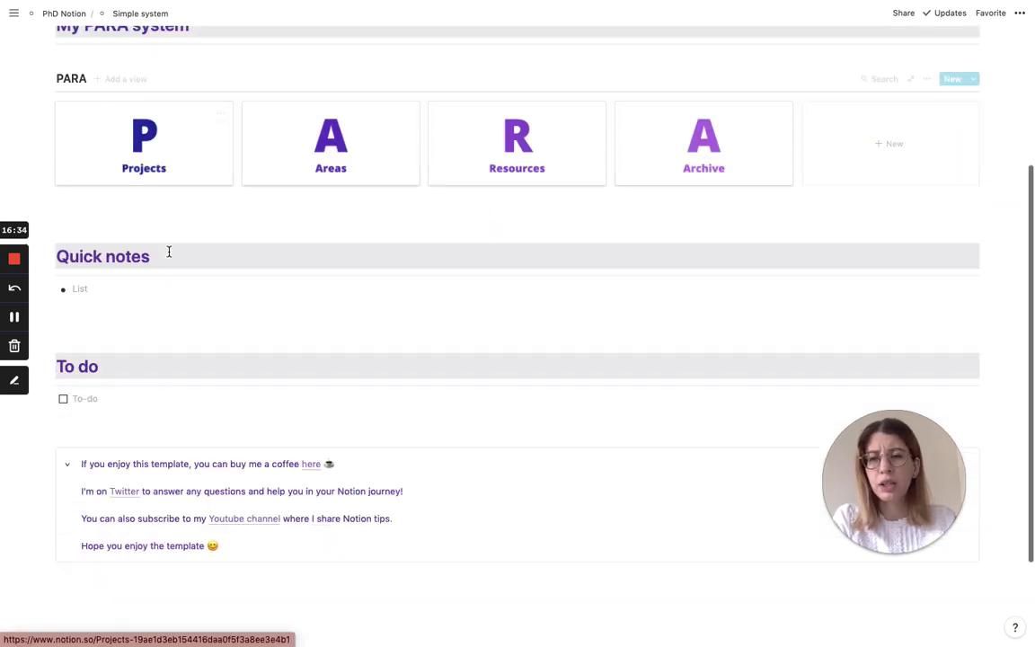
scroll(143, 251, down, 1)
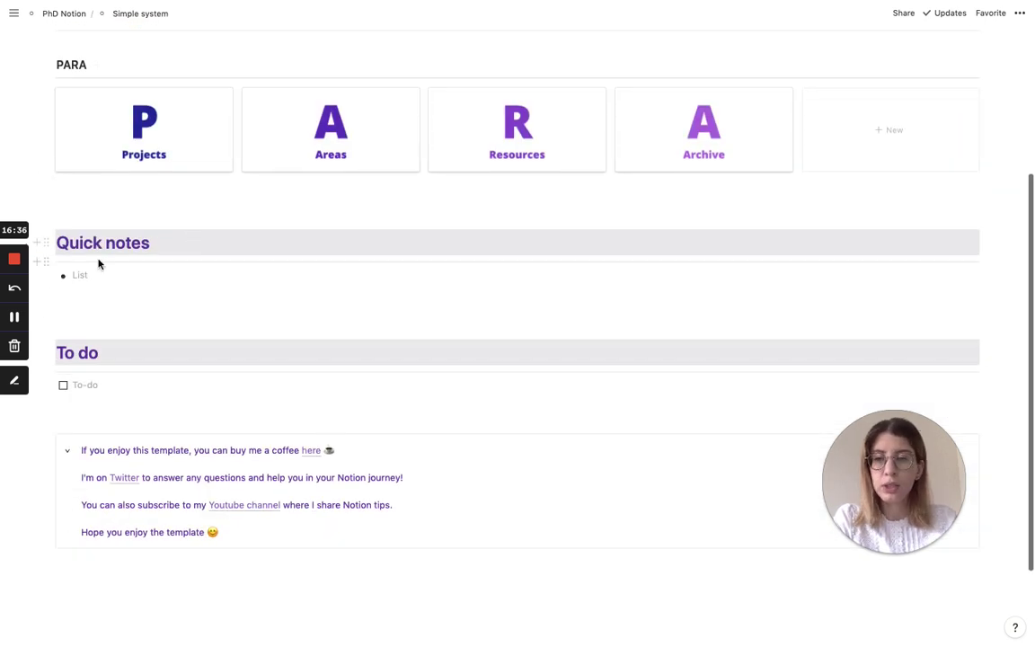
scroll(256, 316, up, 5)
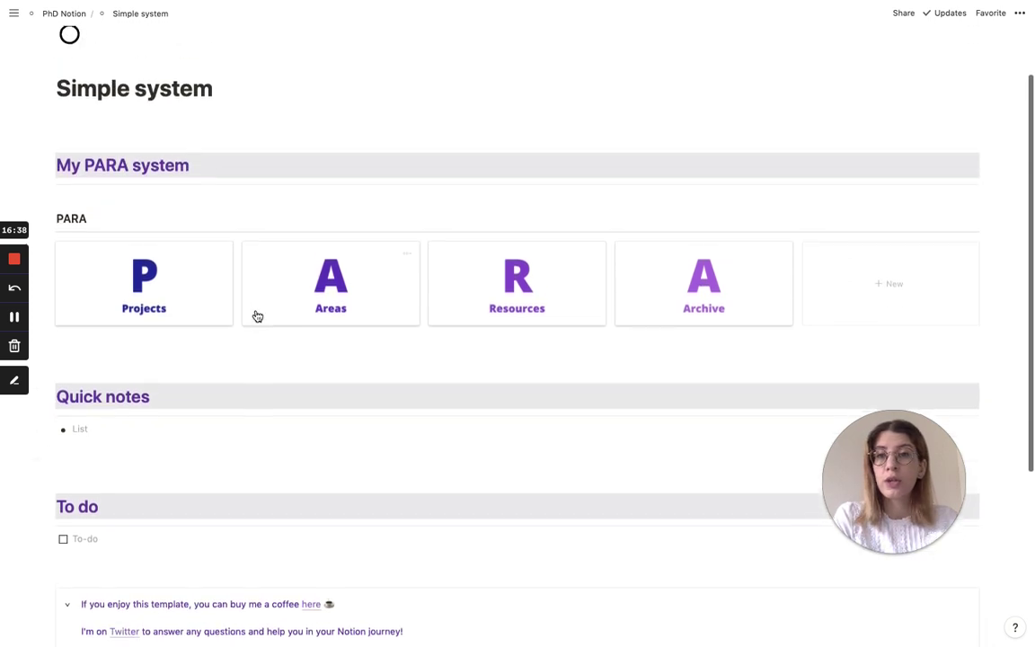